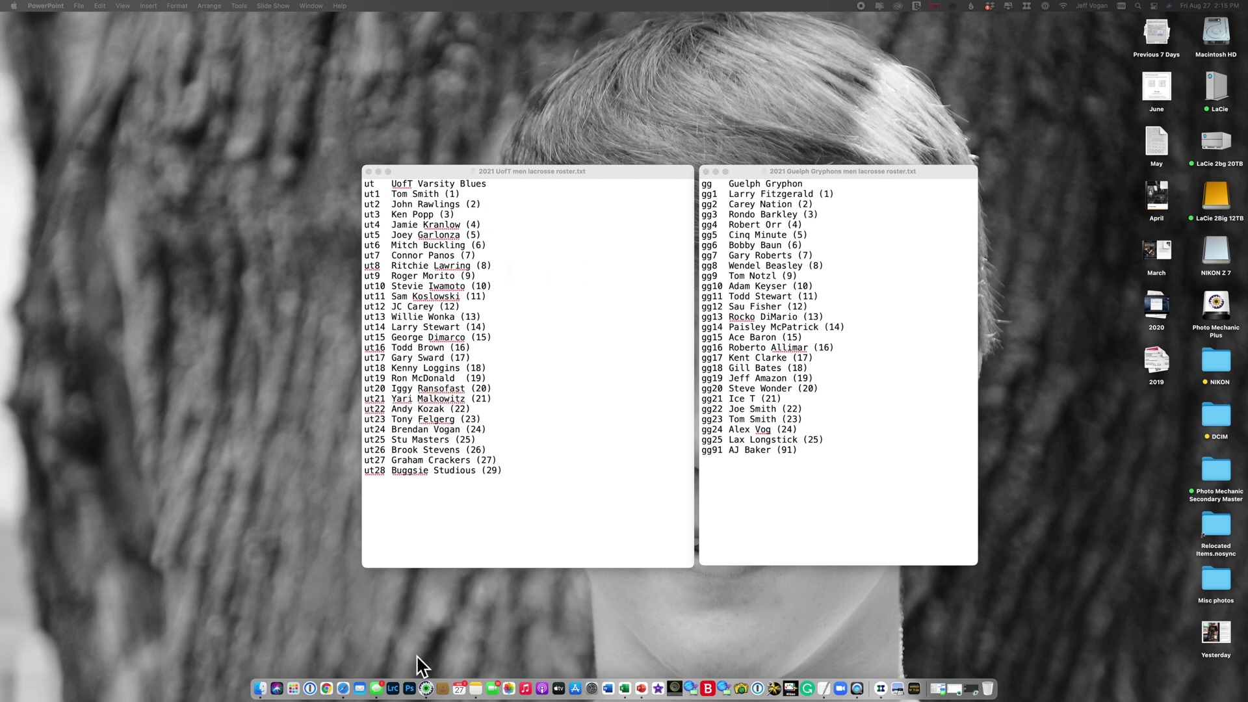
Remove the old Boston Bees and Denver Ducks roster files from the code replacement list
{"action": "left_click", "coordinate": [430, 688]}
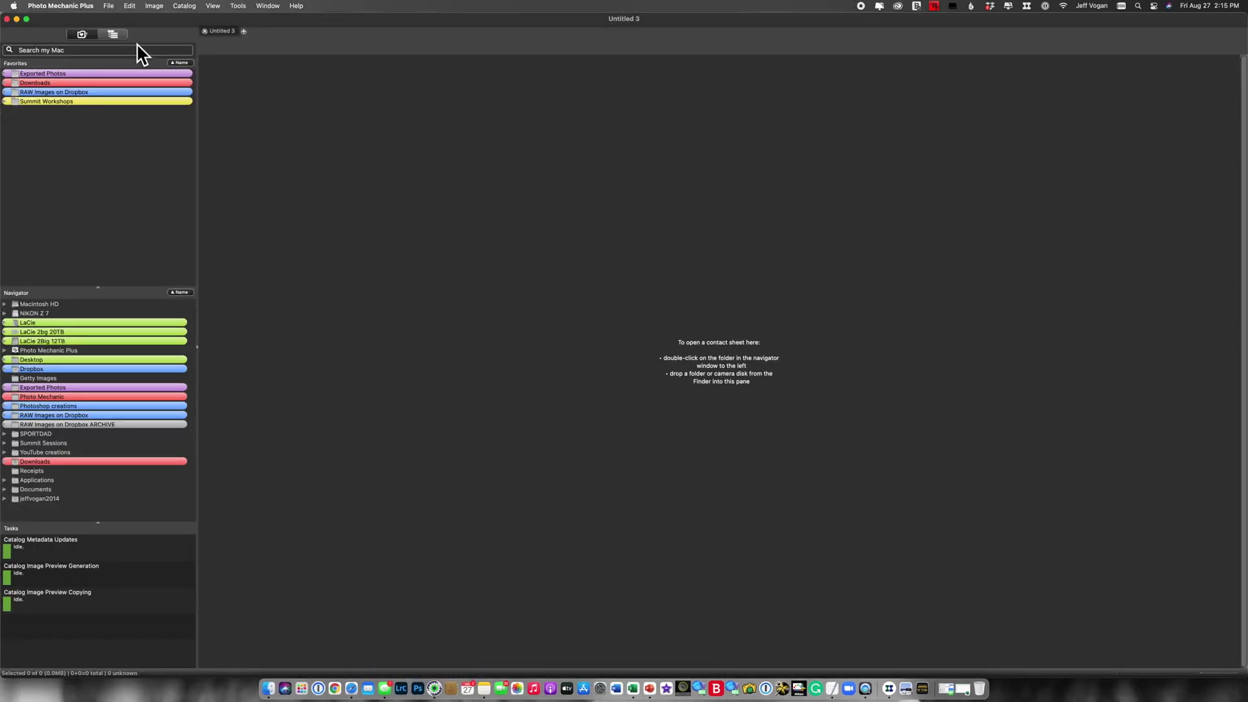
{"action": "left_click", "coordinate": [133, 8]}
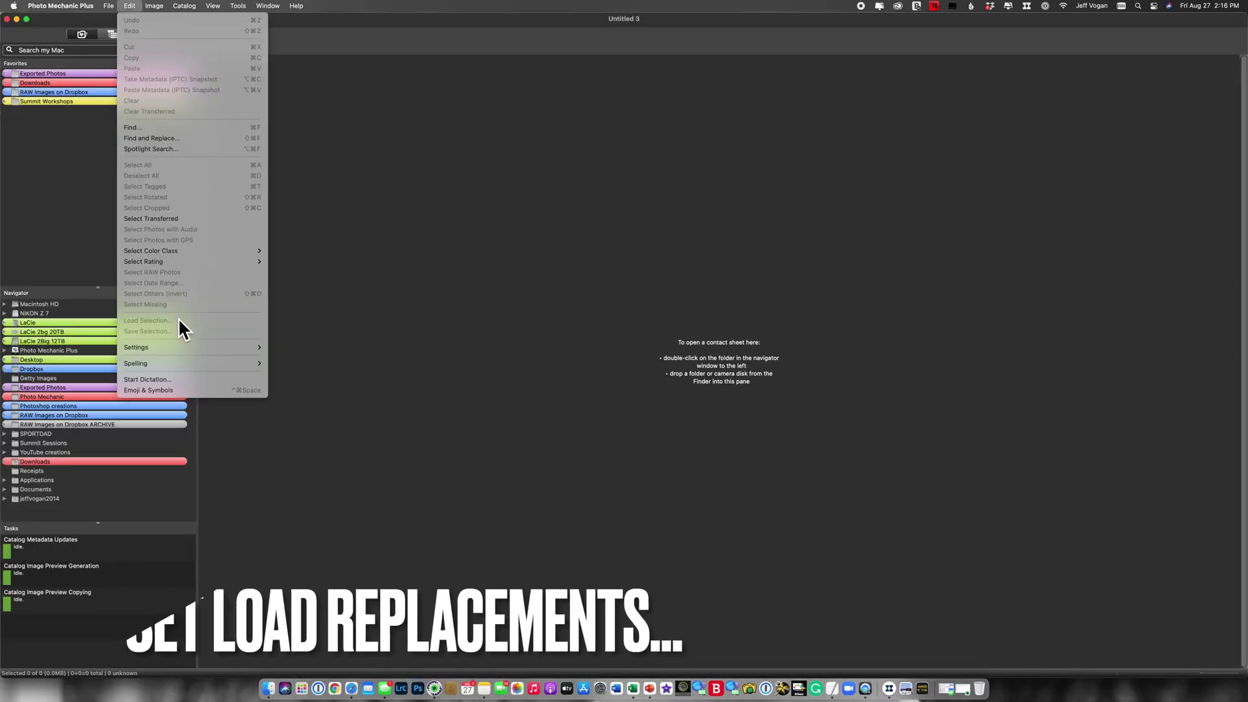
{"action": "mouse_move", "coordinate": [177, 345]}
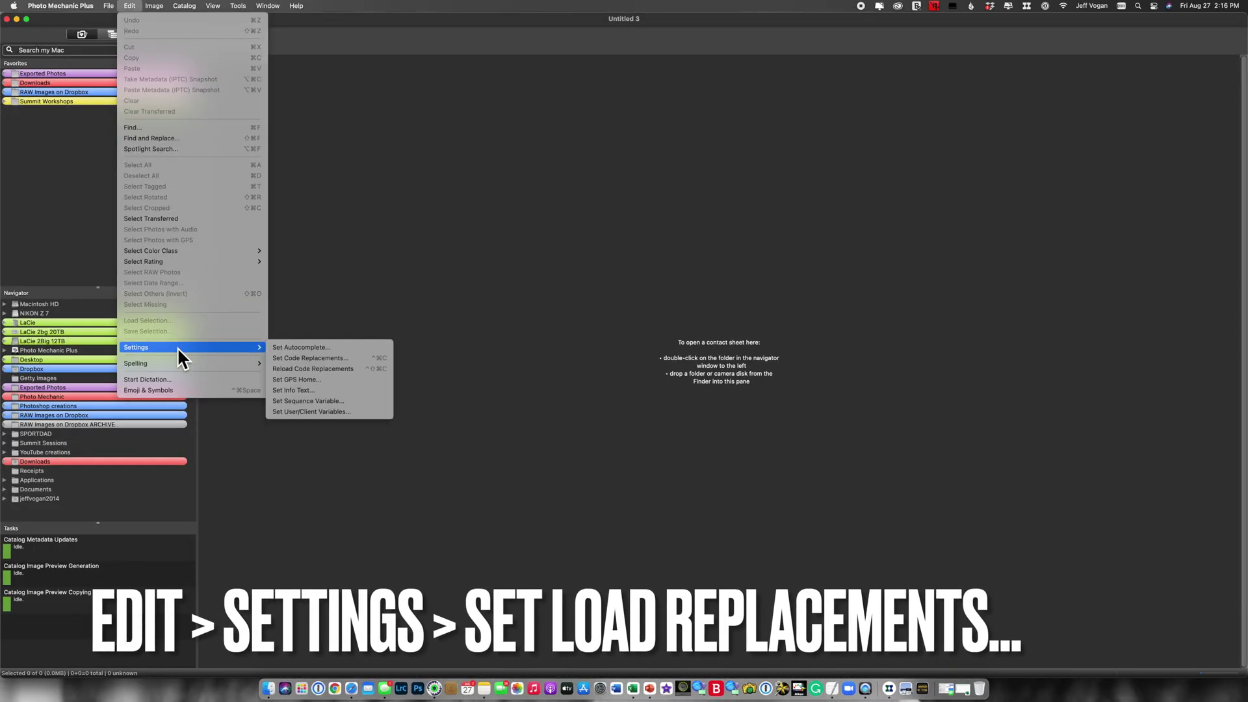
{"action": "left_click", "coordinate": [313, 357]}
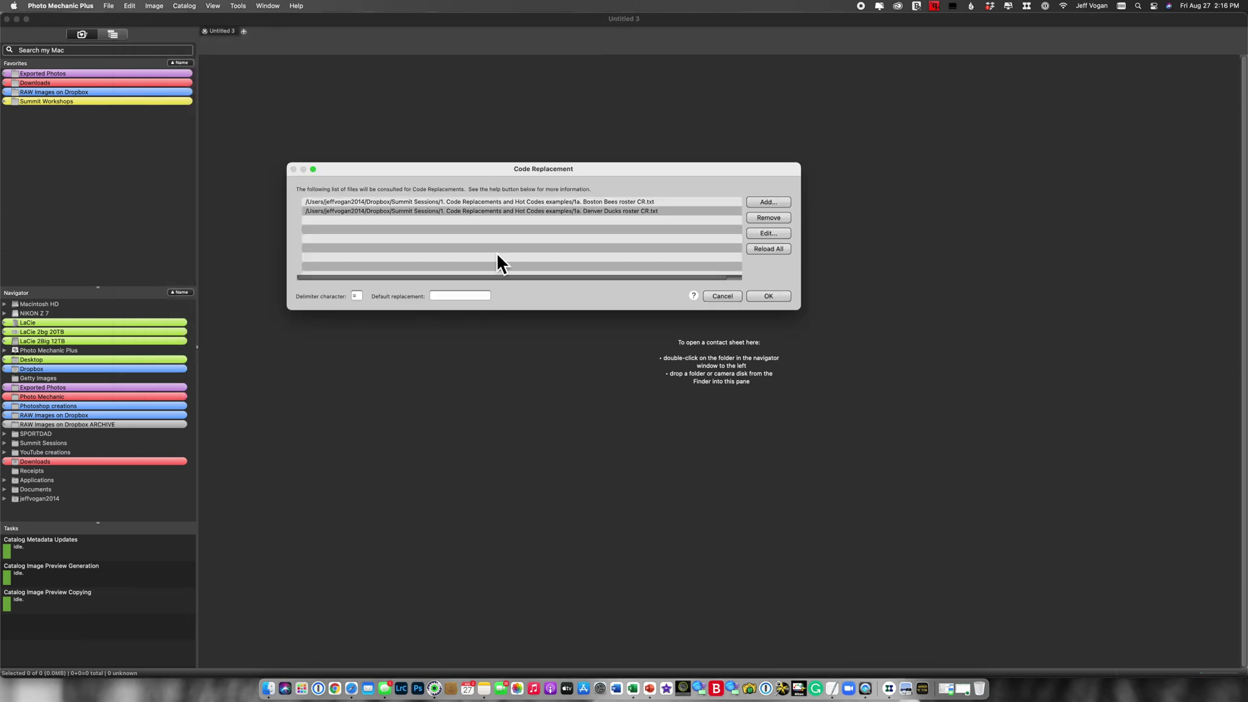
{"action": "left_click", "coordinate": [629, 201]}
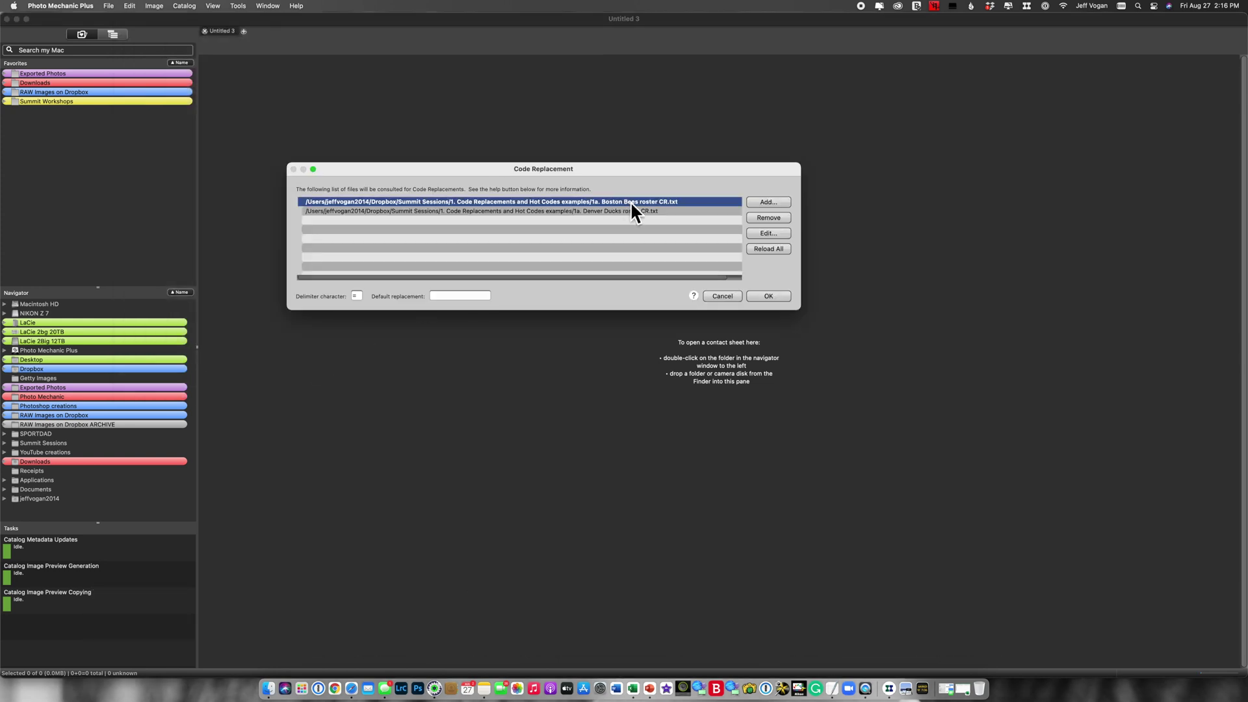
{"action": "left_click", "coordinate": [759, 216]}
{"action": "left_click", "coordinate": [692, 202]}
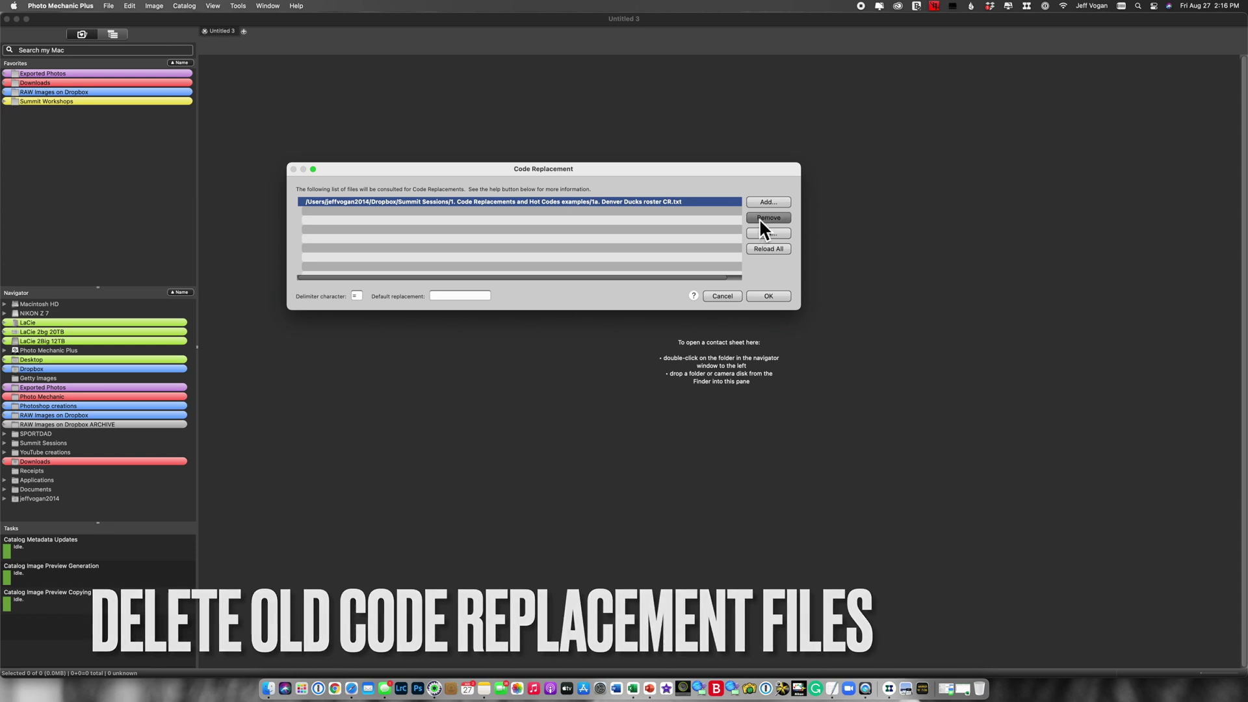
{"action": "left_click", "coordinate": [758, 217]}
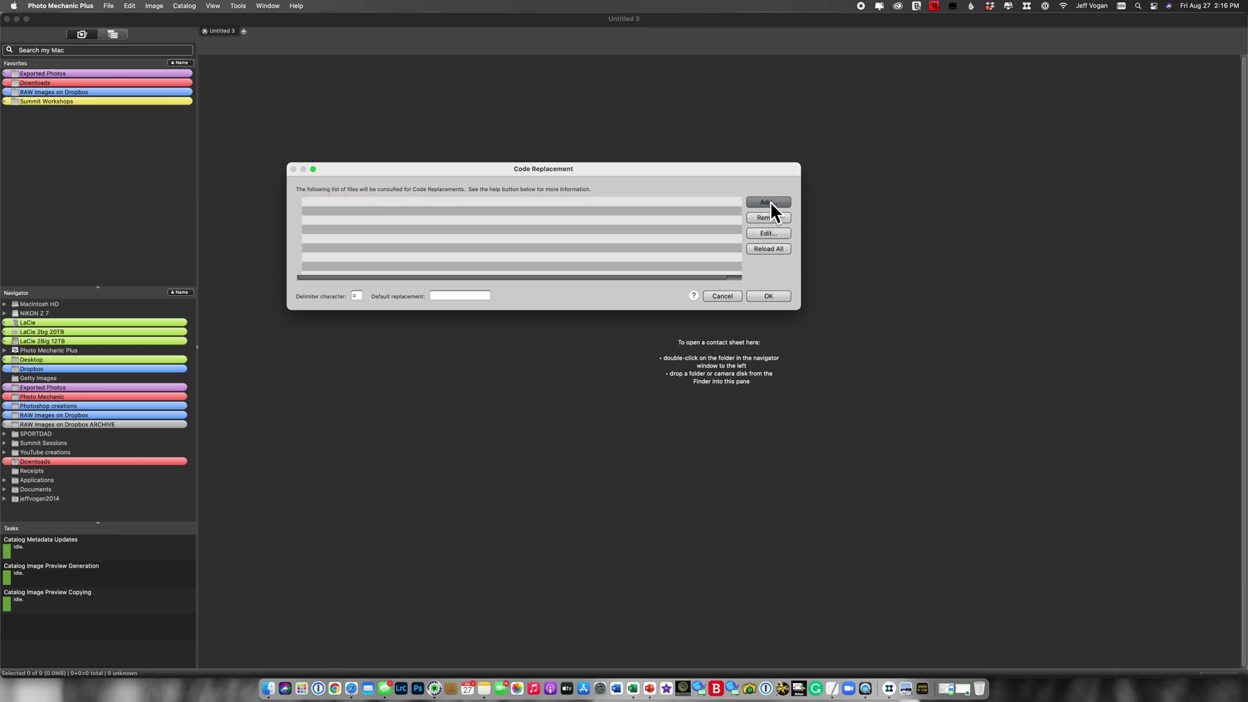
Add the 2021 Guelph Gryphons and UofT men's lacrosse roster files and confirm the list
{"action": "left_click", "coordinate": [769, 201]}
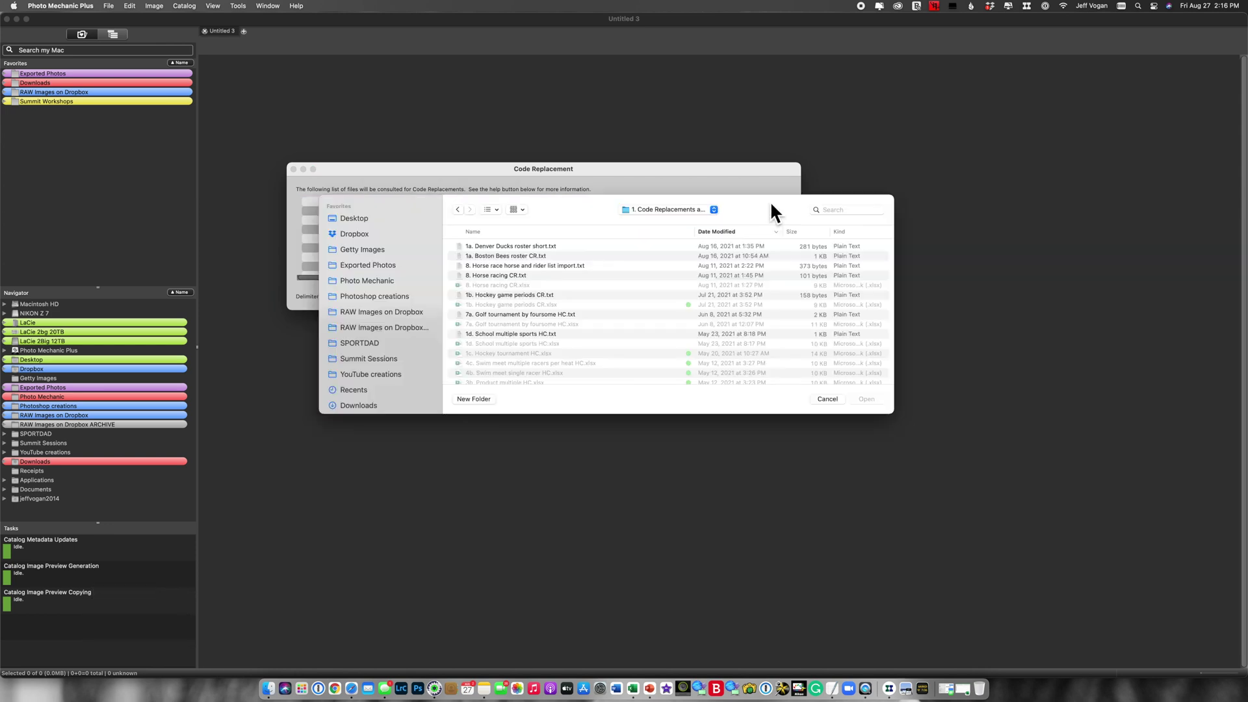
{"action": "left_click", "coordinate": [381, 281]}
{"action": "left_click", "coordinate": [571, 246]}
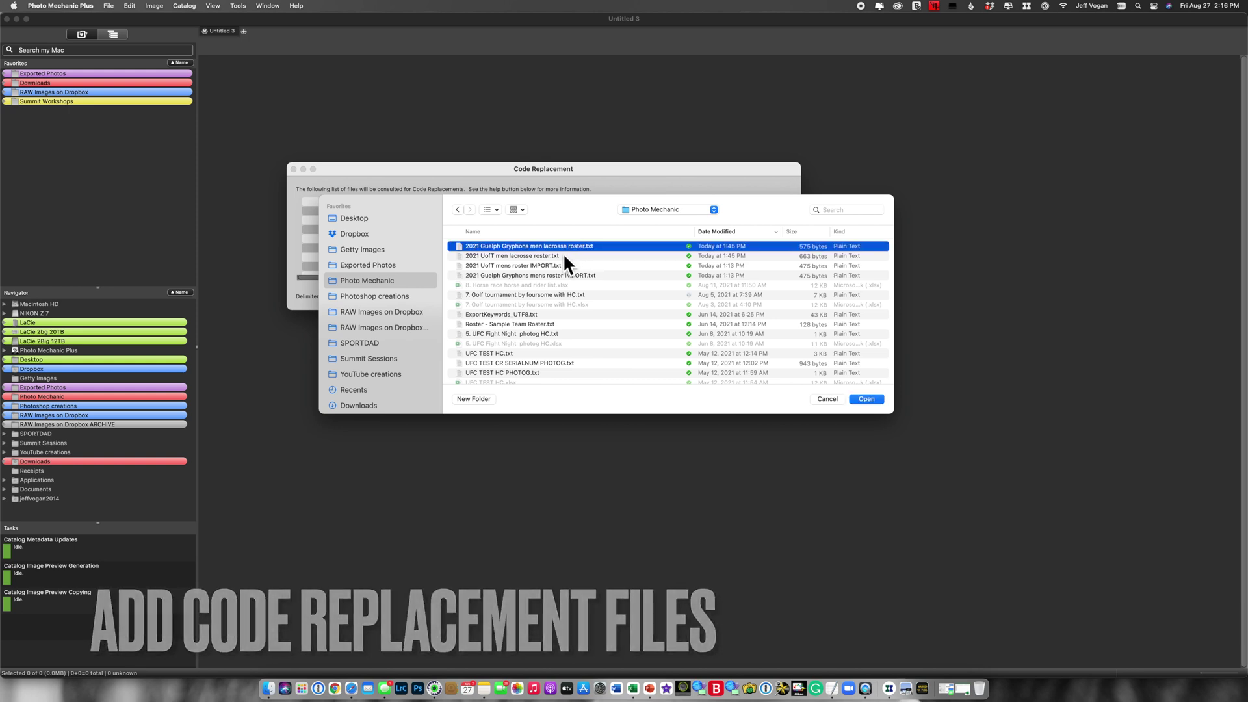
{"action": "left_click", "coordinate": [562, 255], "text": "shift"}
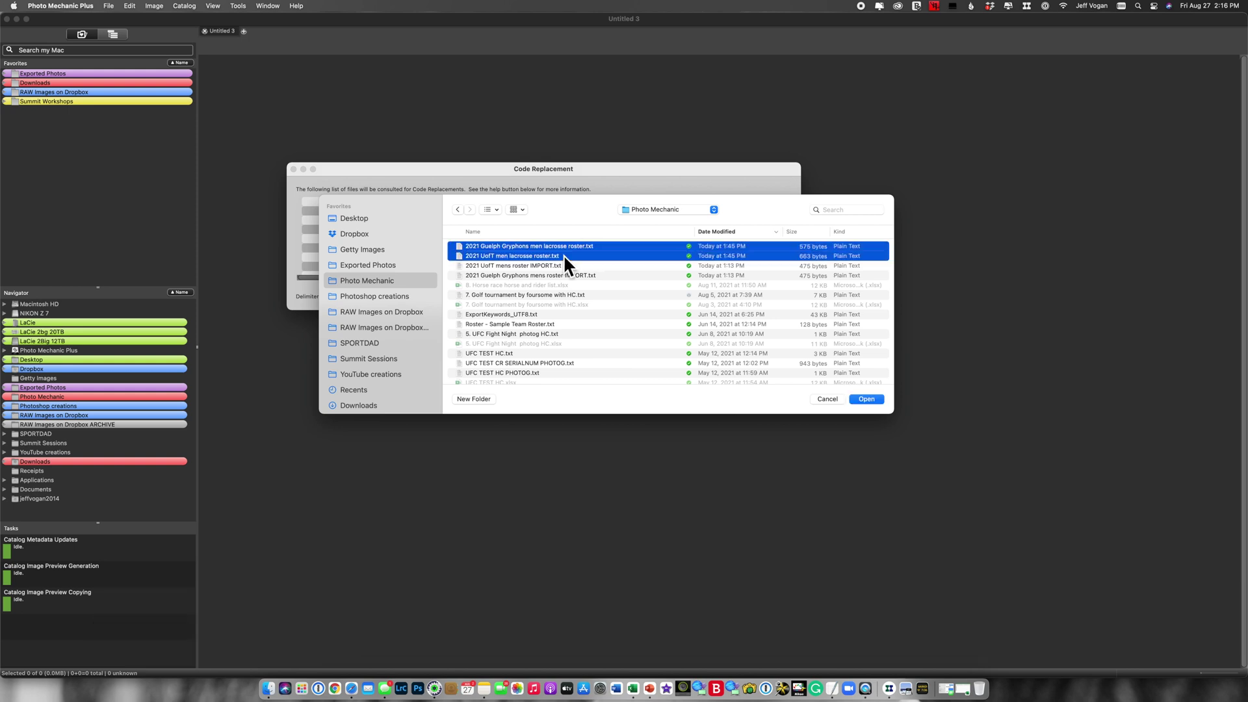
{"action": "left_click", "coordinate": [867, 399]}
{"action": "left_click", "coordinate": [778, 299]}
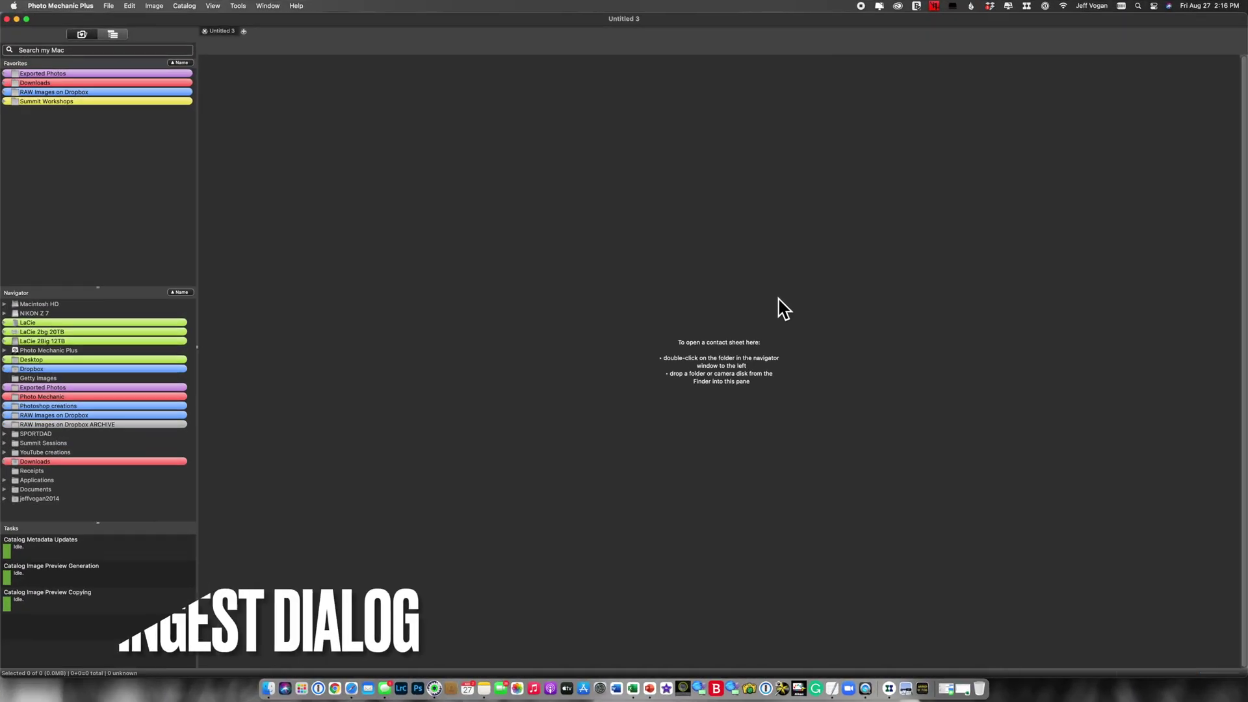
Load the '1a. SPORTDAD 2-team single game ingest' snapshot into the Ingest dialog
{"action": "key", "text": "super+g"}
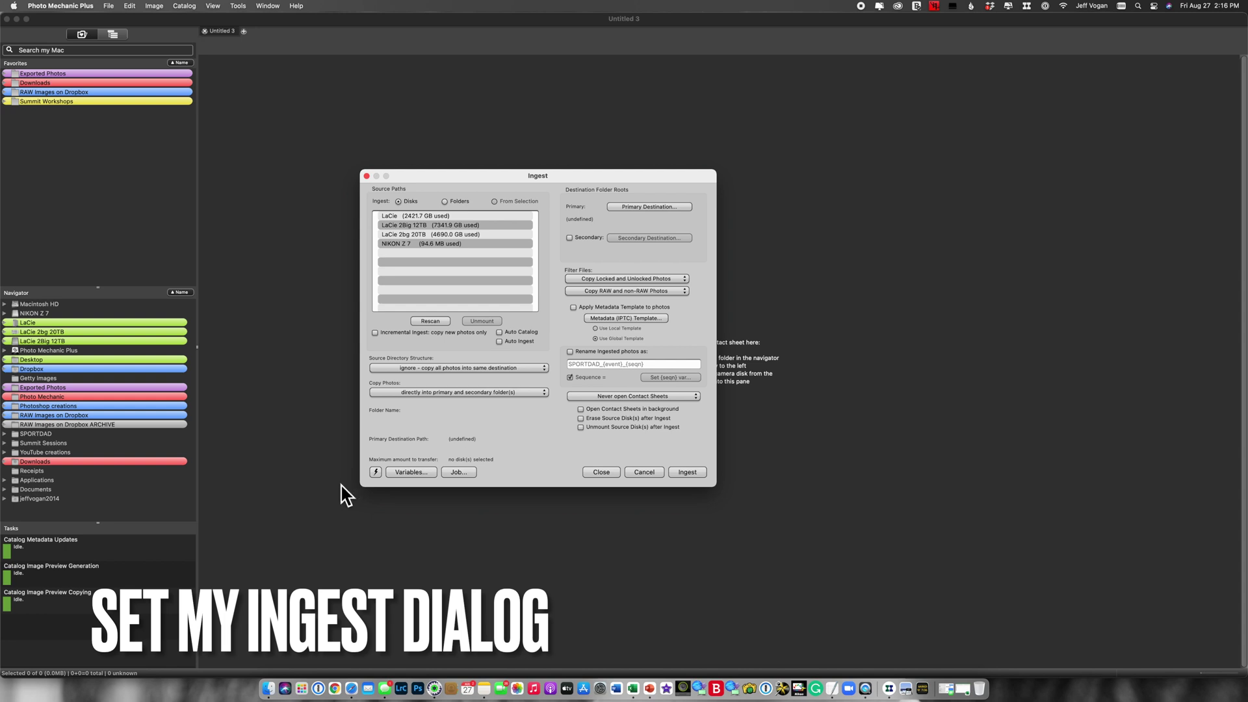
{"action": "left_click", "coordinate": [375, 472]}
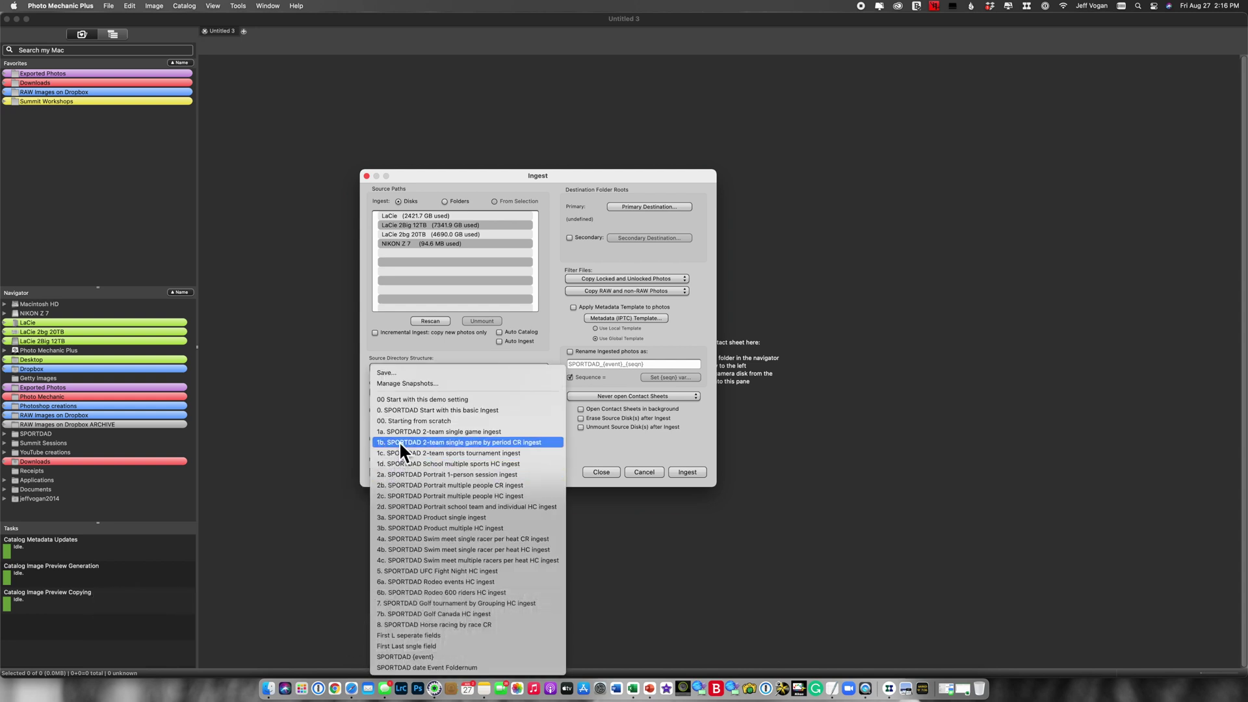
{"action": "left_click", "coordinate": [448, 434]}
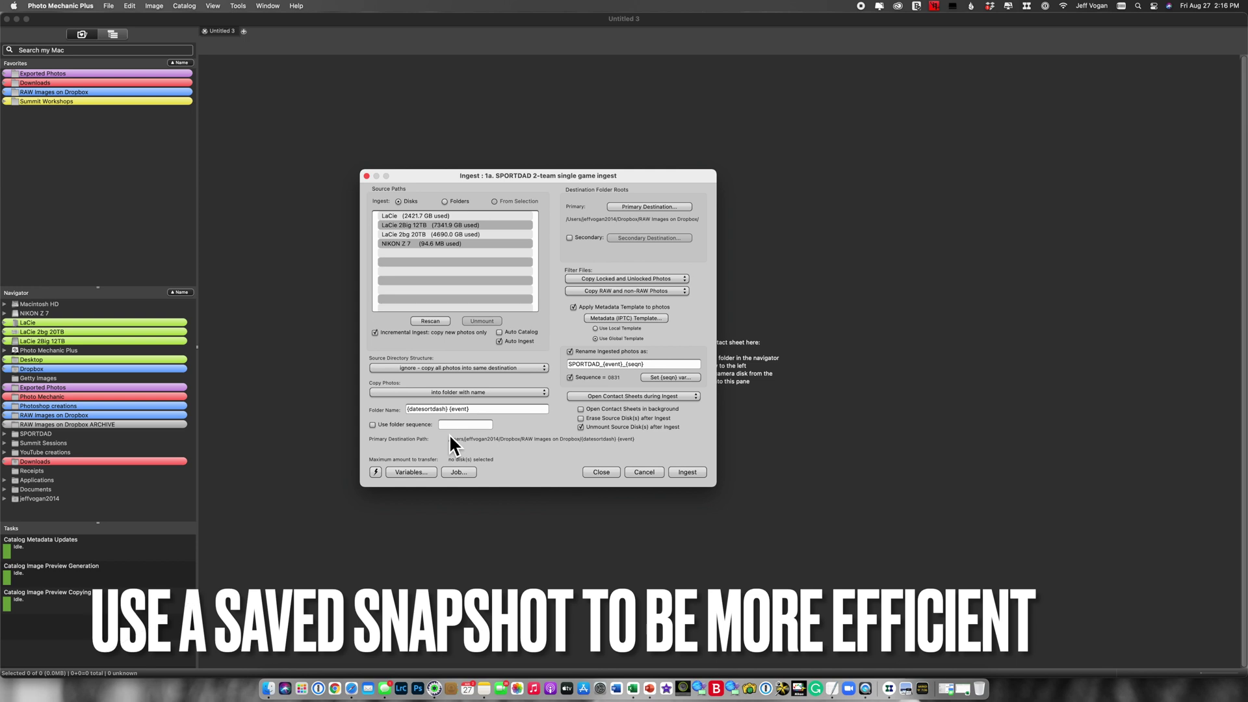
Apply the '999 CUFLA YouTube video example' snapshot to the ingest metadata template
{"action": "left_click", "coordinate": [609, 317]}
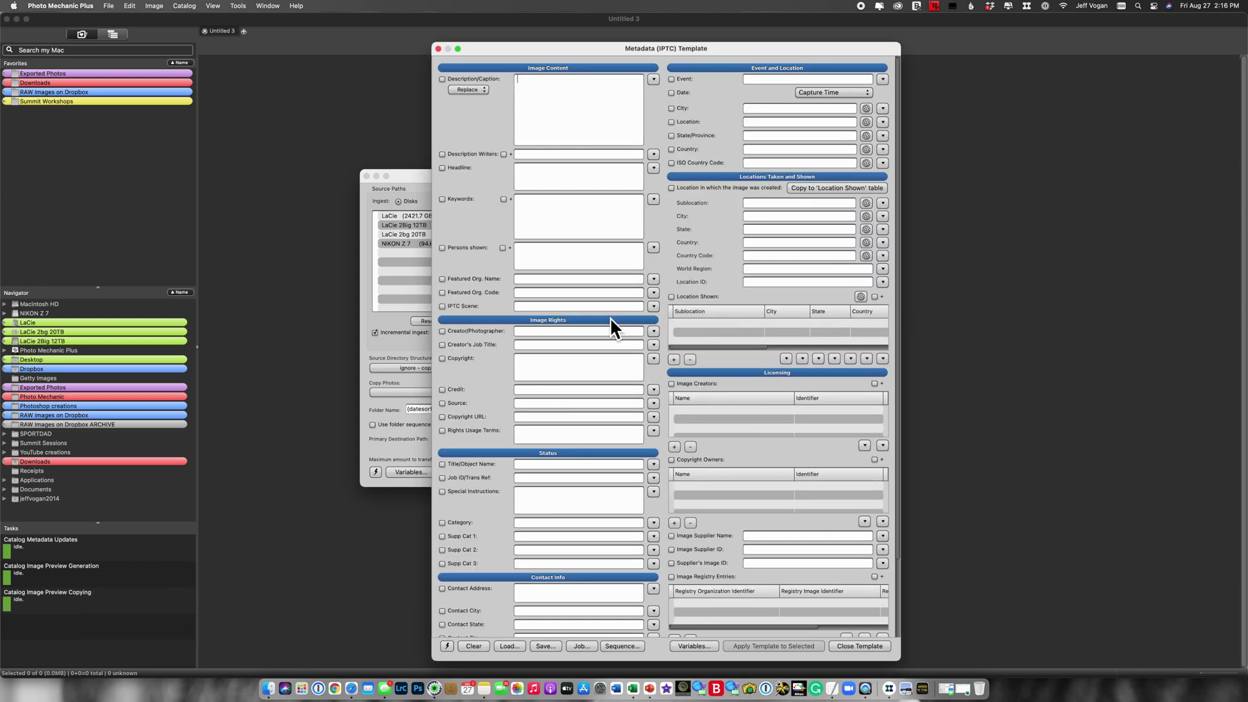
{"action": "left_click", "coordinate": [448, 646]}
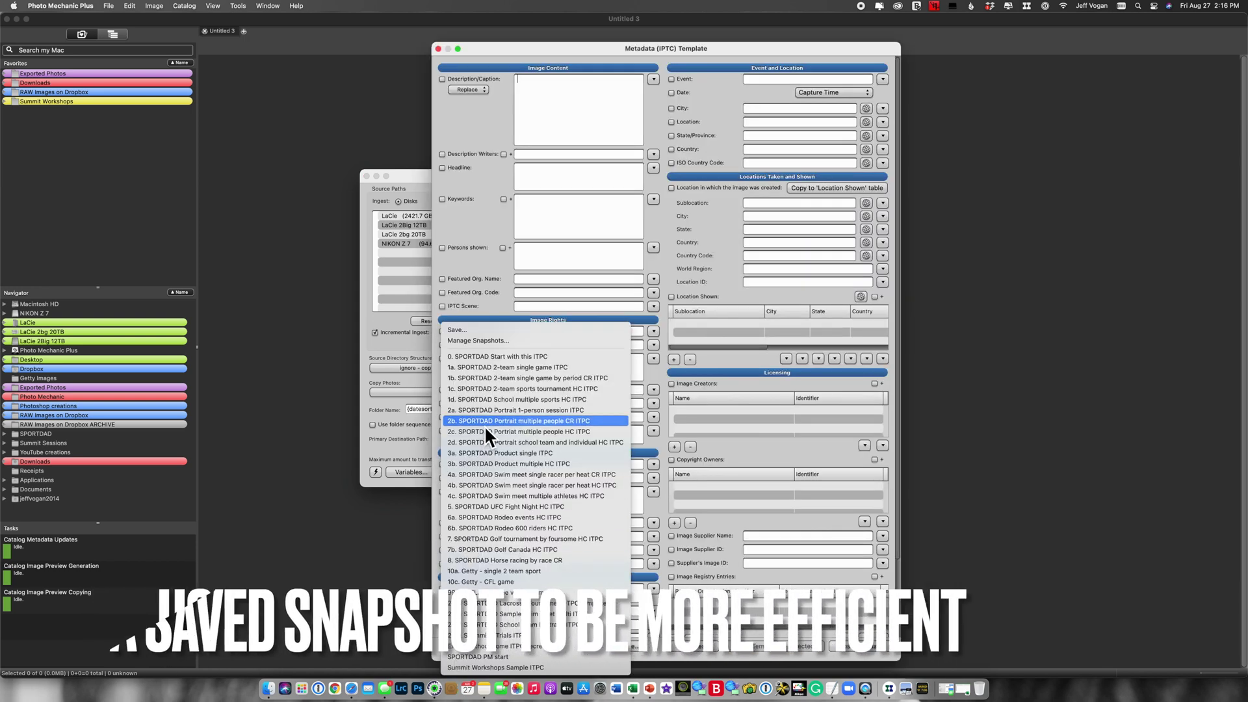
{"action": "left_click", "coordinate": [488, 368]}
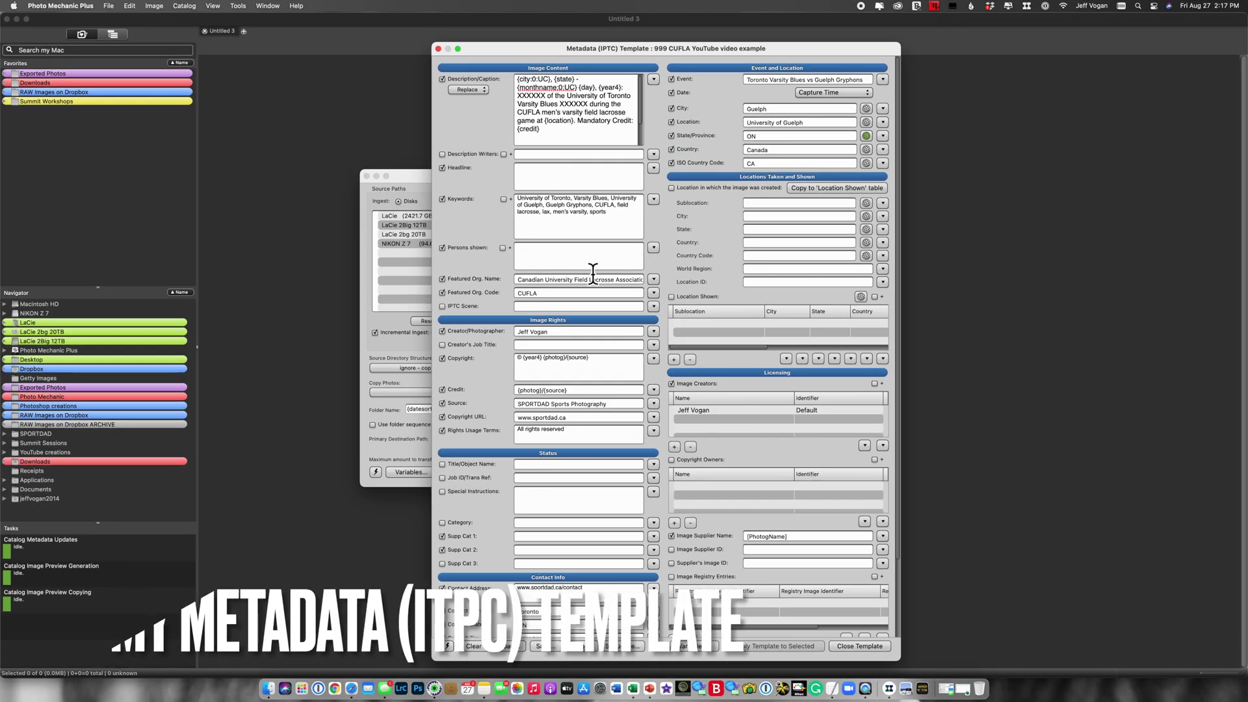
{"action": "left_click", "coordinate": [850, 650]}
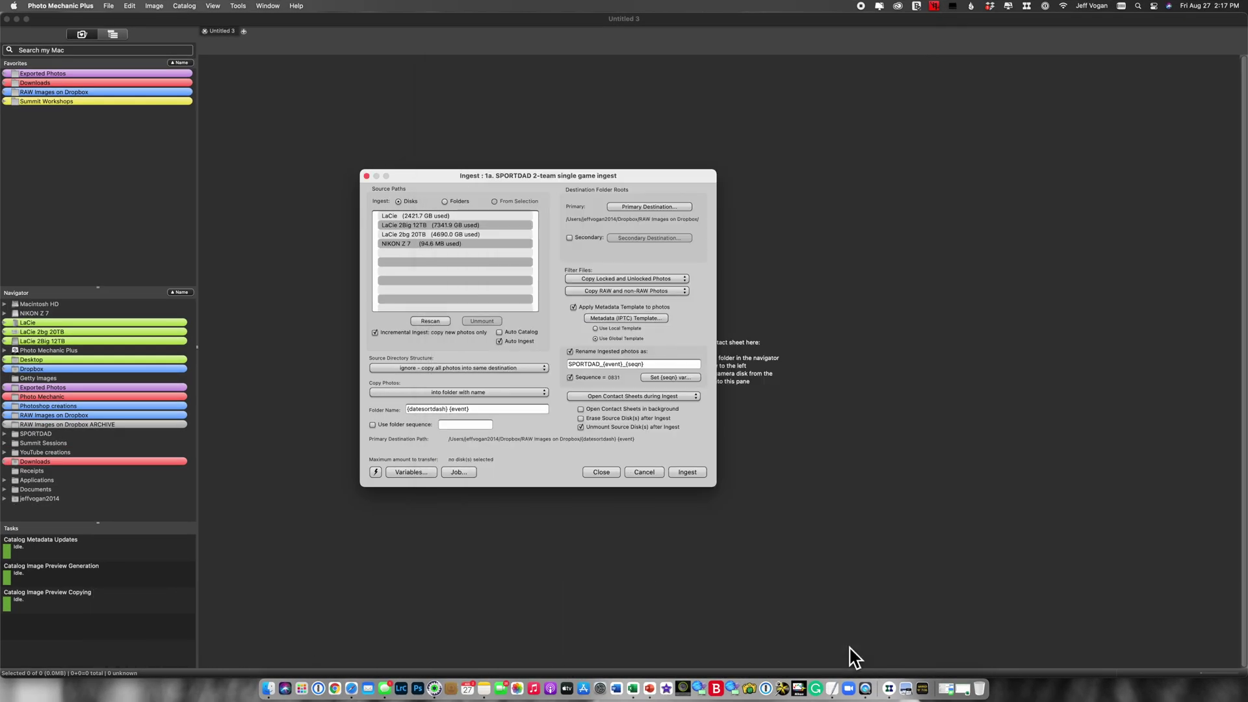
Open the 2021-08-27 Toronto Varsity Blues at Guelph Gryphons folder, filtered to 8 star-rated photos
{"action": "left_click", "coordinate": [600, 472]}
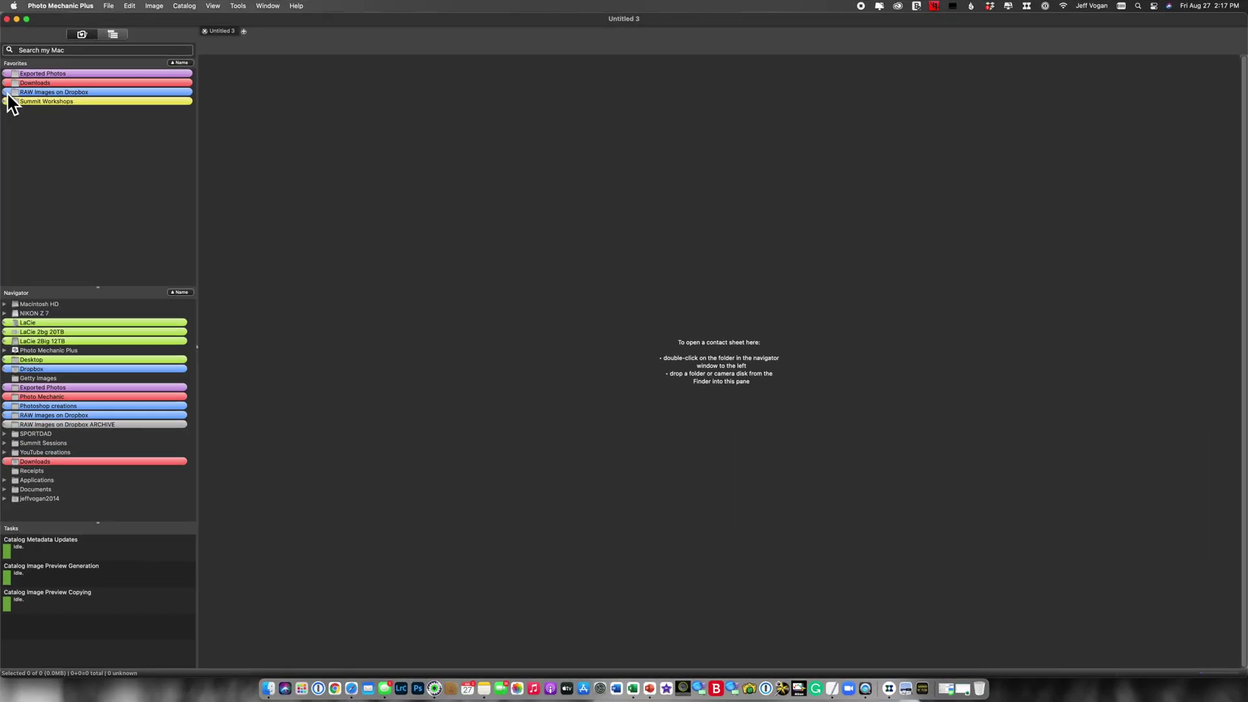
{"action": "left_click", "coordinate": [6, 93]}
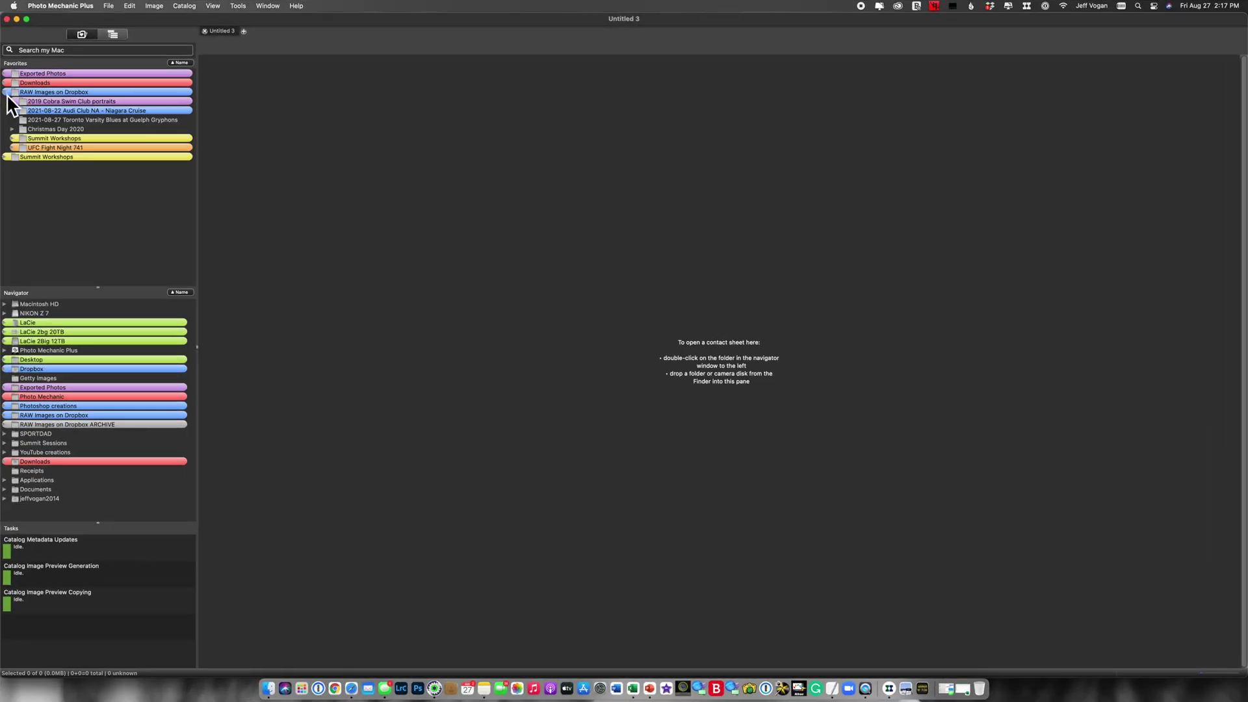
{"action": "left_click", "coordinate": [71, 120]}
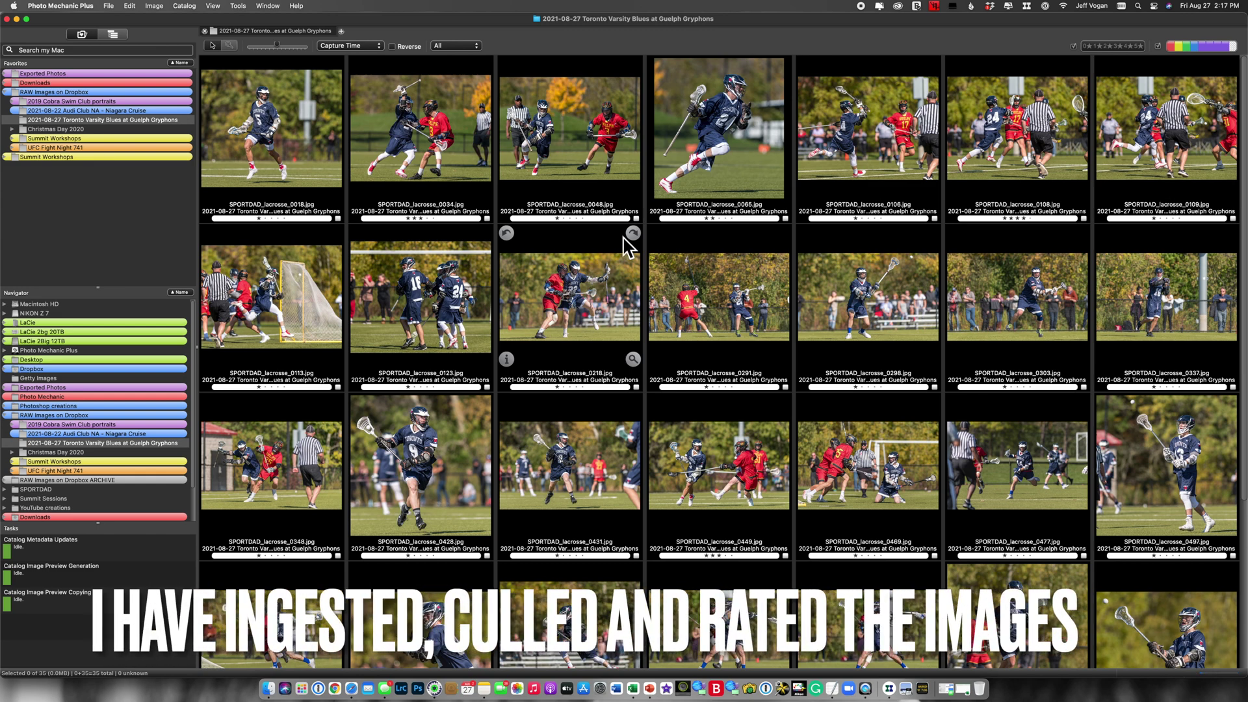
{"action": "left_click", "coordinate": [1102, 57]}
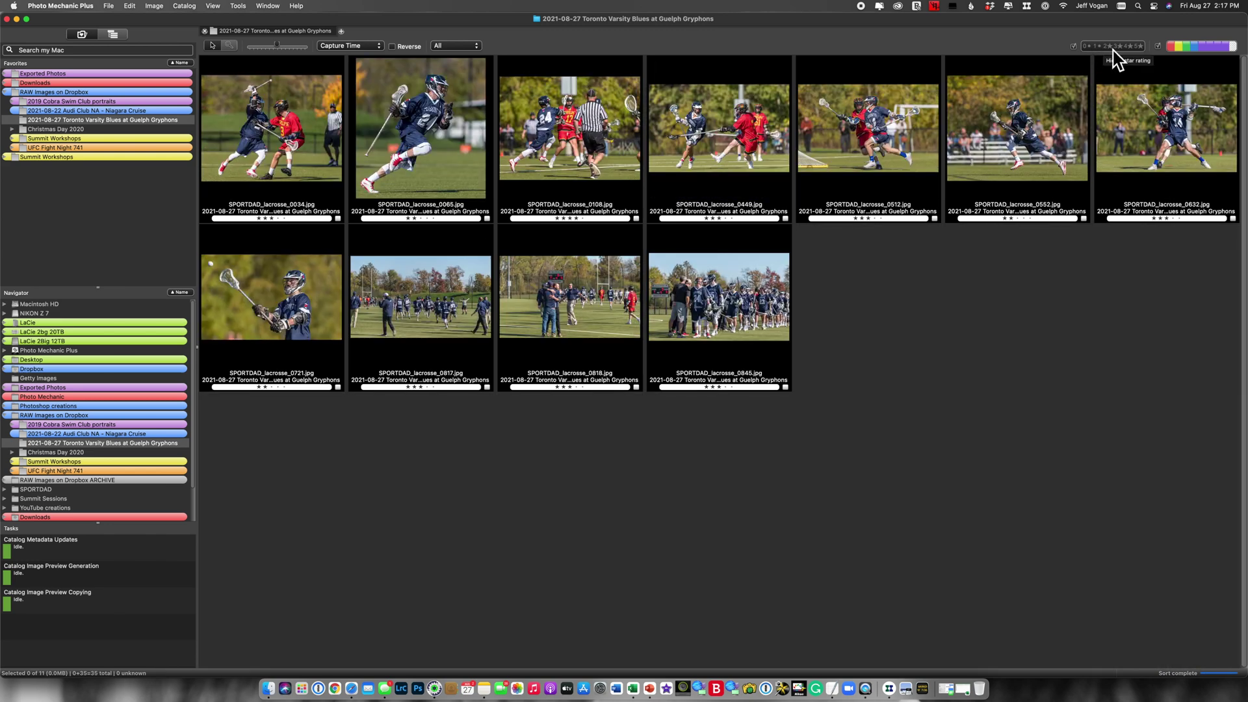
{"action": "left_click", "coordinate": [1113, 49]}
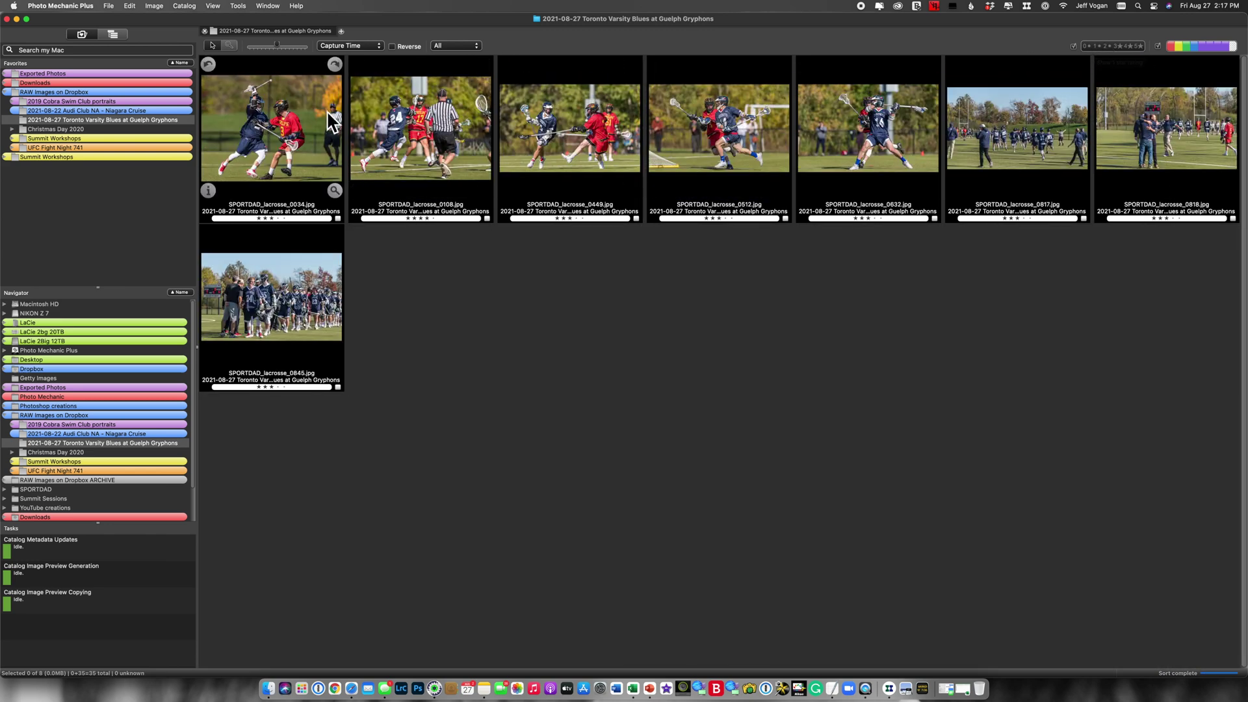
Caption SPORTDAD_lacrosse_0034.jpg as '=ut24= battles =gg3=' and save it
{"action": "left_click", "coordinate": [209, 190]}
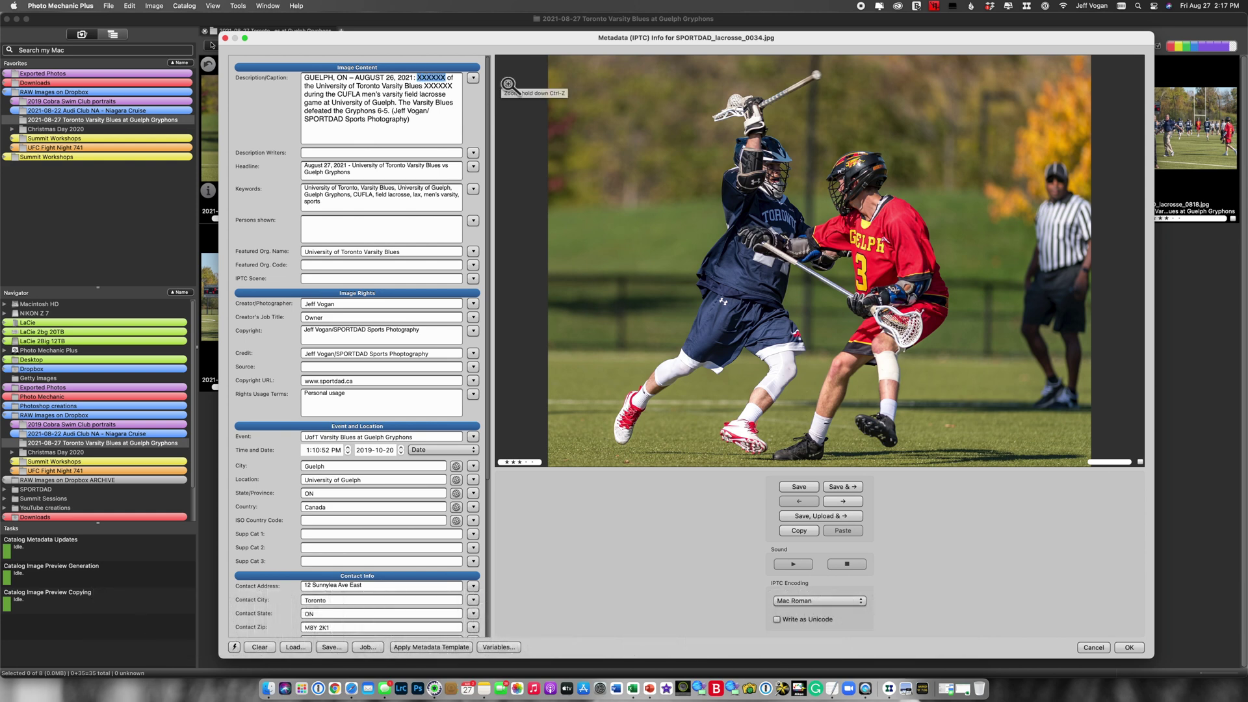
{"action": "type", "text": "=ut"}
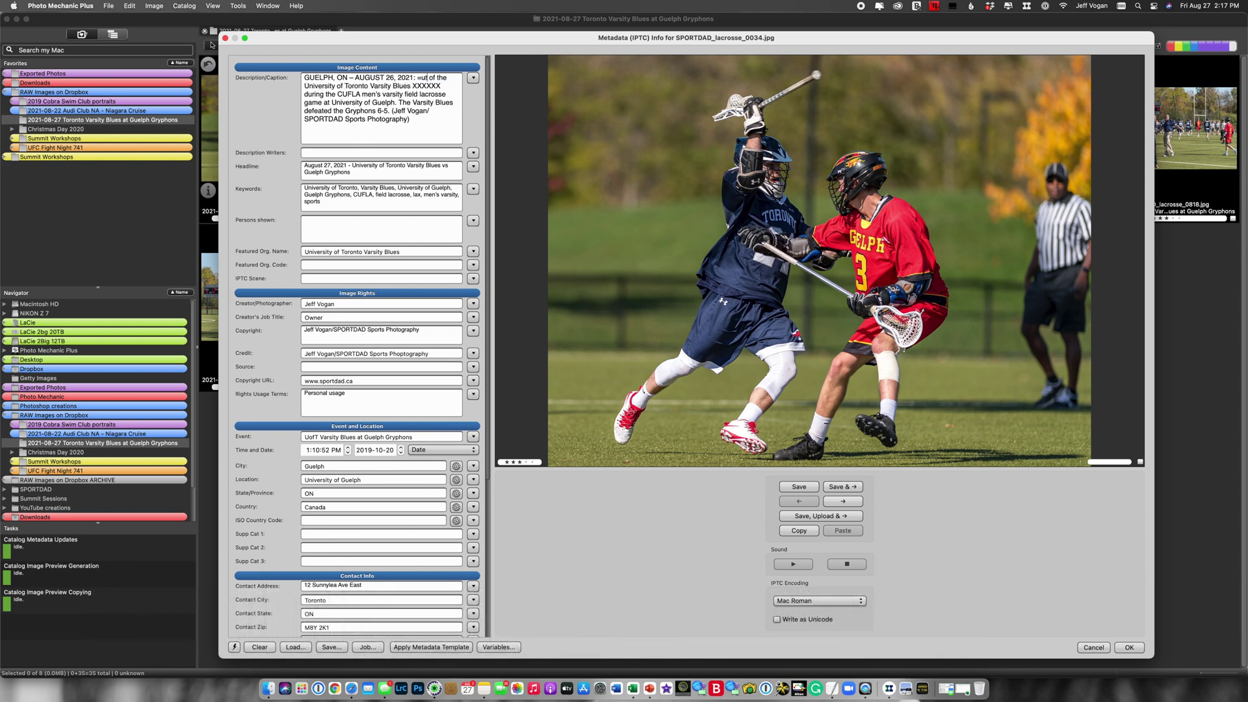
{"action": "type", "text": "24="}
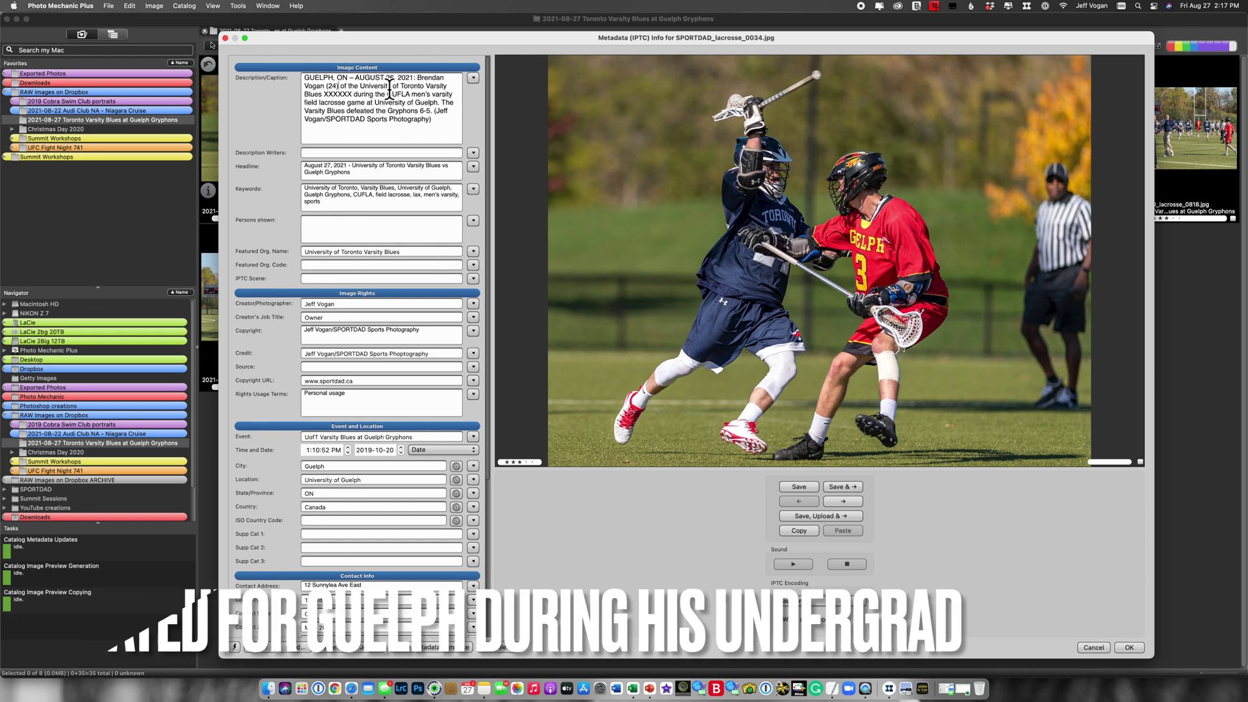
{"action": "double_click", "coordinate": [335, 95]}
{"action": "type", "text": "batt"}
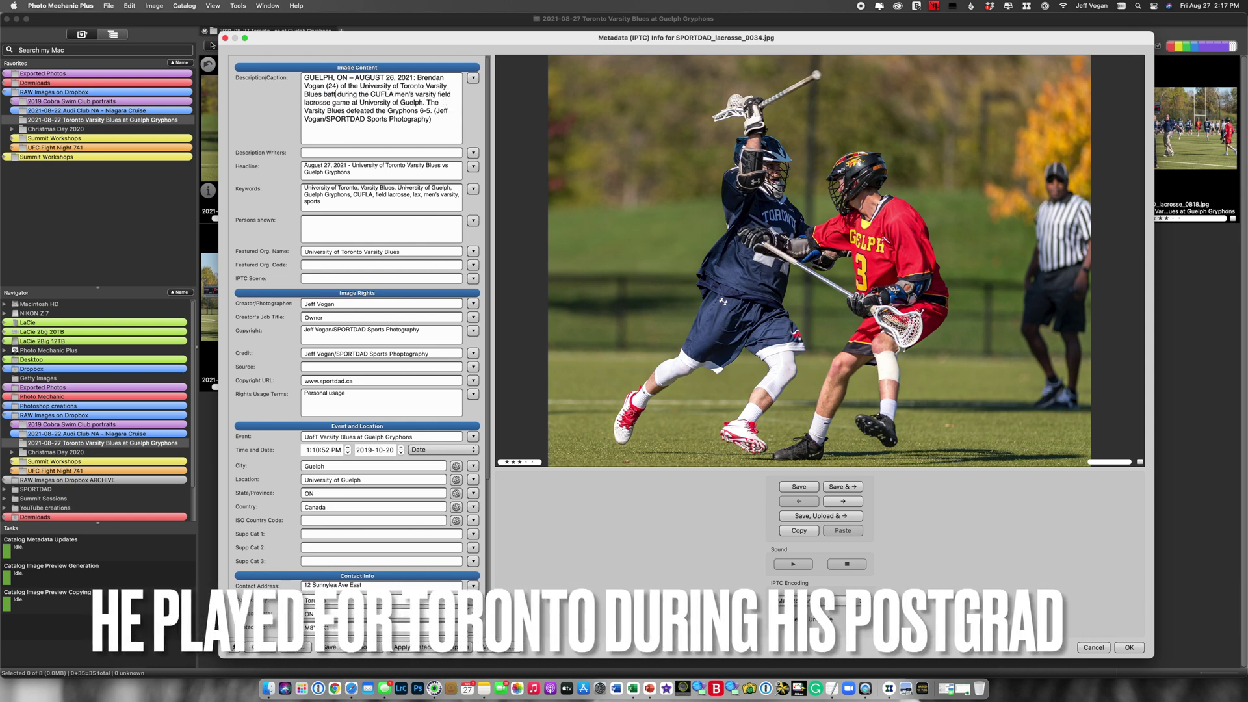
{"action": "type", "text": "les ="}
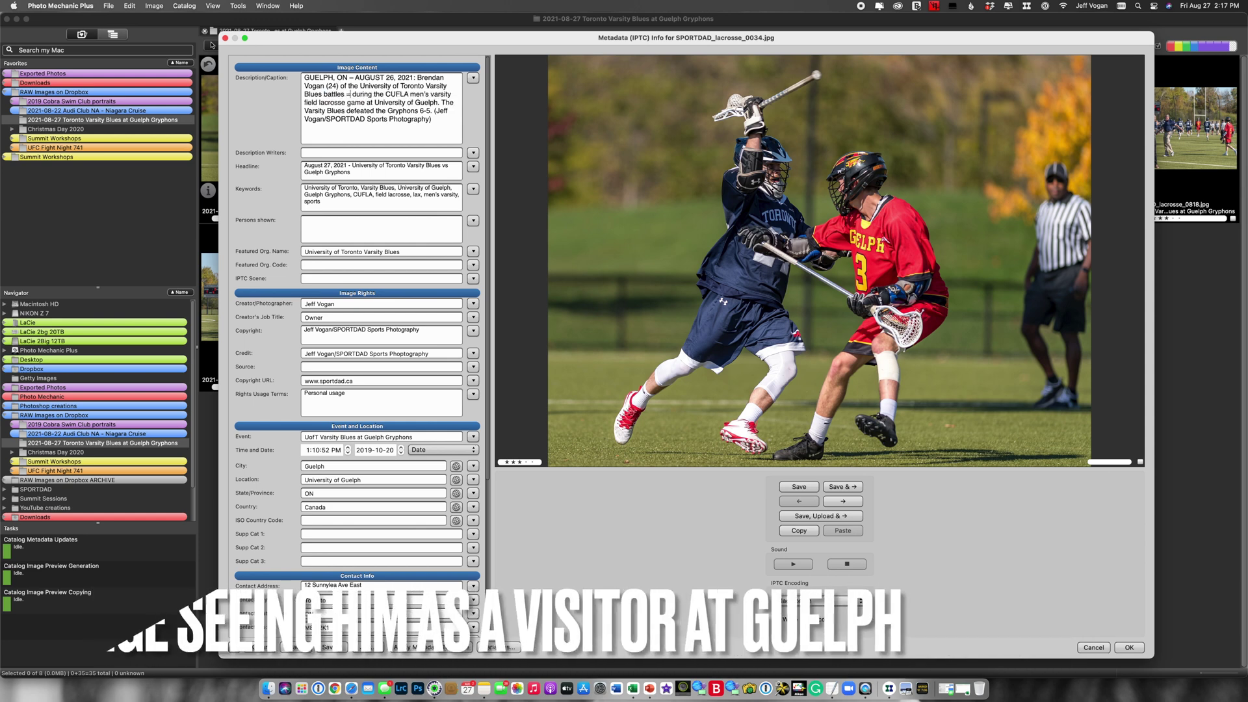
{"action": "type", "text": "gg3"}
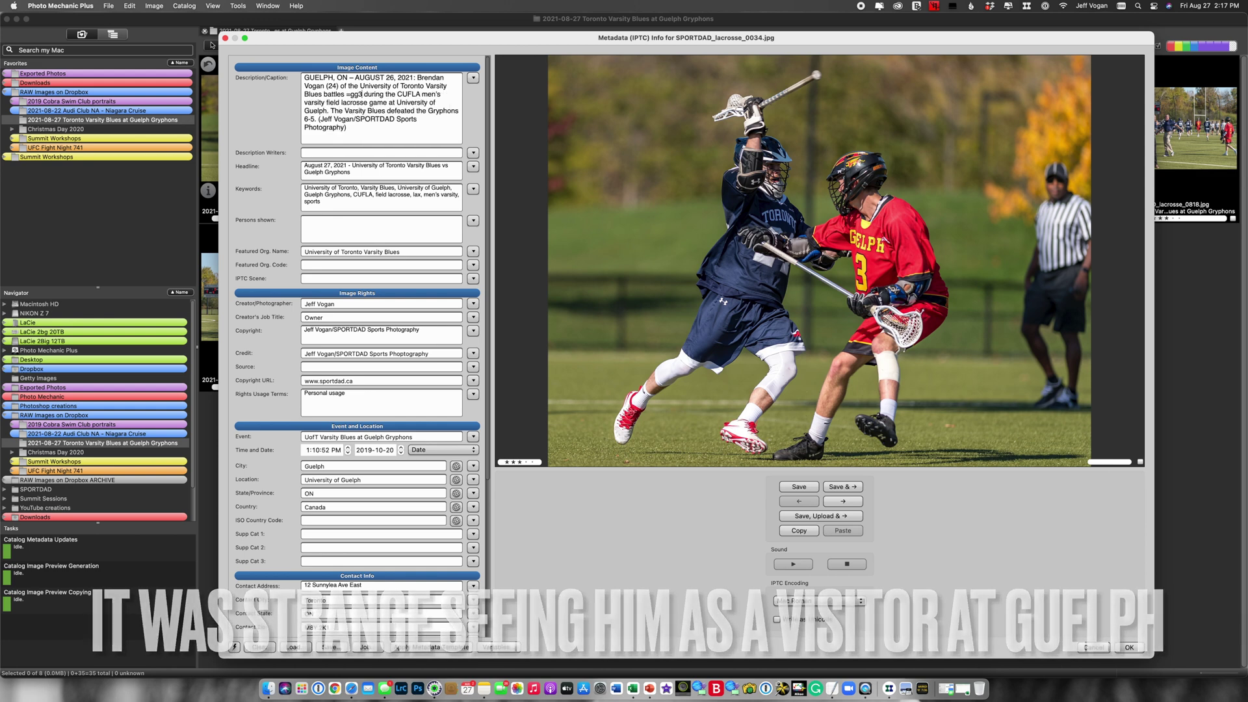
{"action": "type", "text": "="}
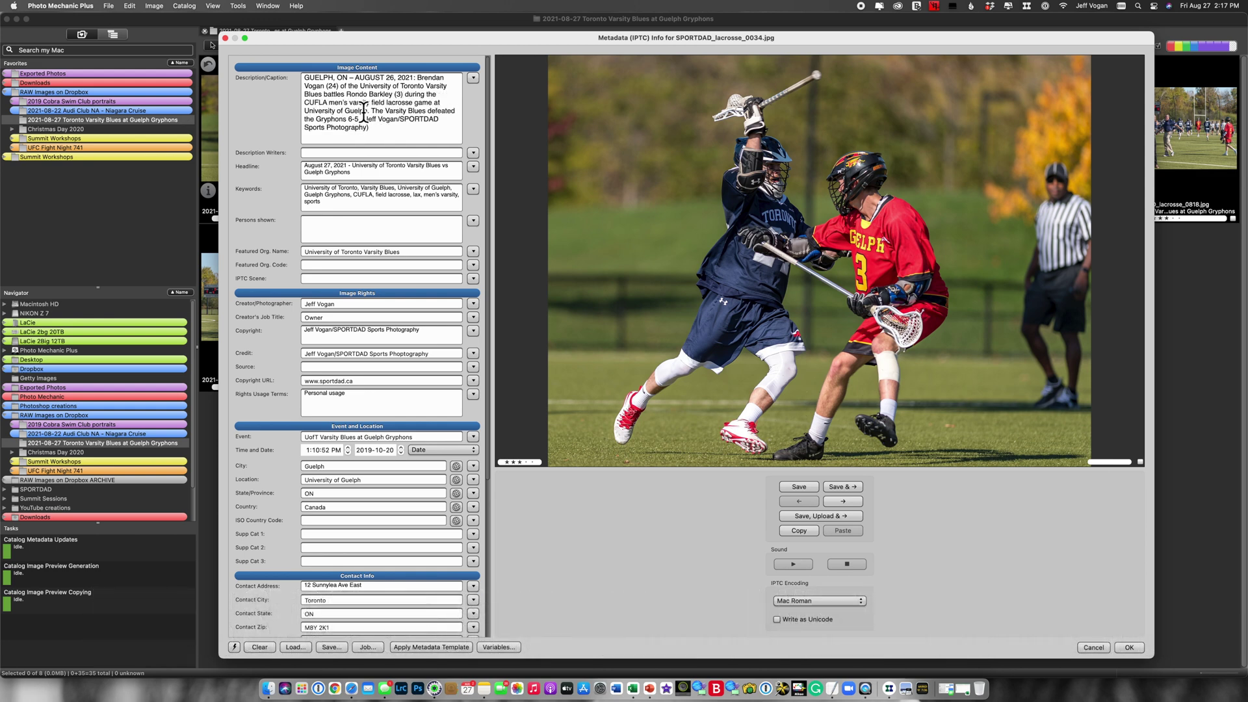
{"action": "left_click", "coordinate": [847, 489]}
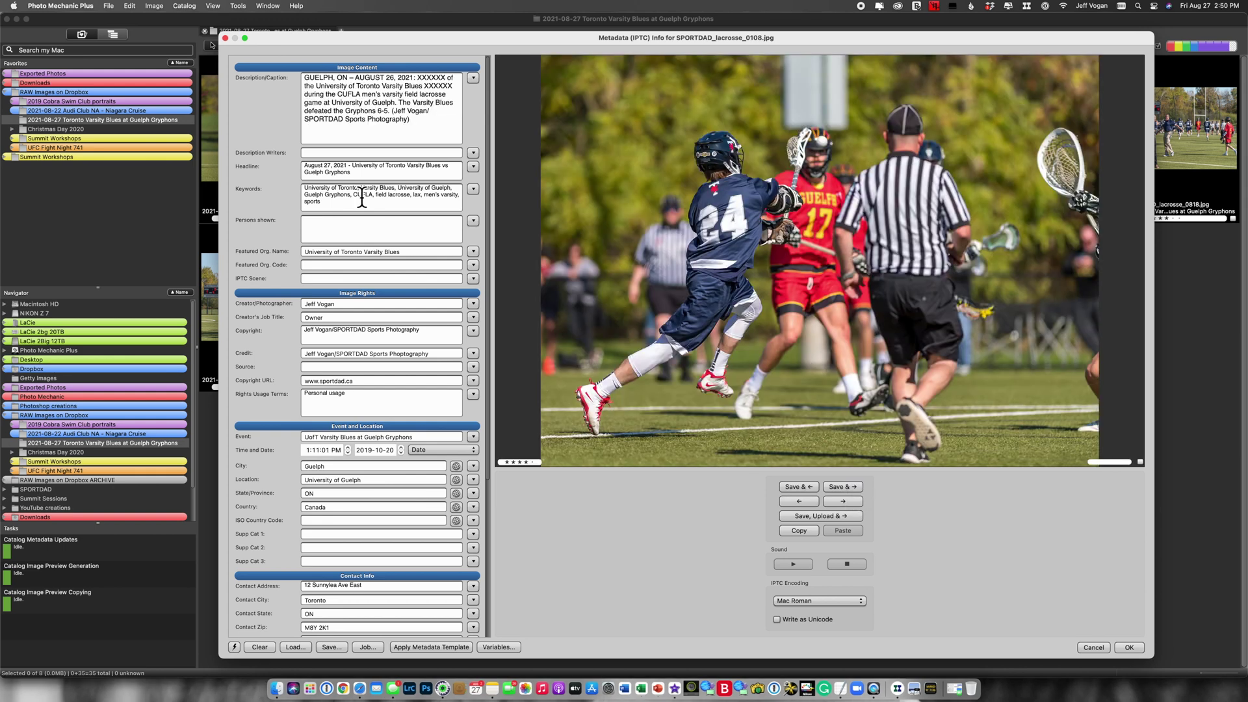
Caption the next photos '=ut24= scores a short-handed goal' and '=ut14='
{"action": "double_click", "coordinate": [437, 77]}
{"action": "type", "text": "=ut24="}
{"action": "double_click", "coordinate": [341, 94]}
{"action": "type", "text": "scores a short-handed g"}
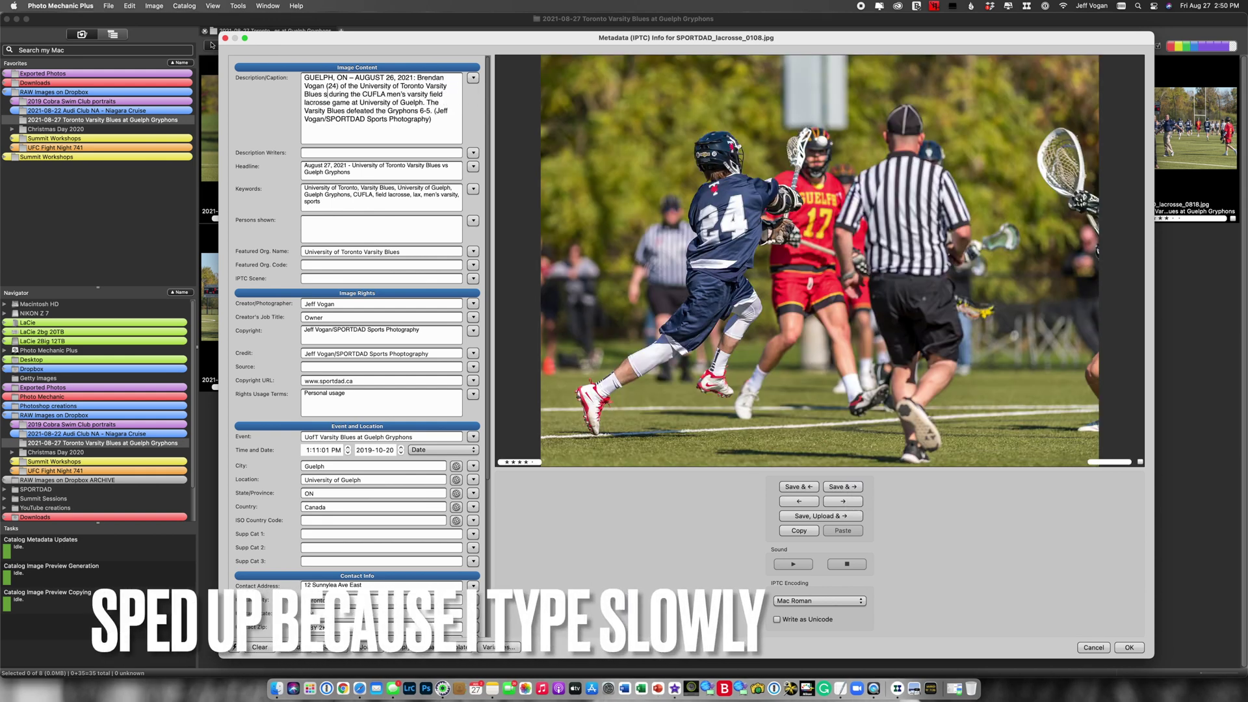
{"action": "type", "text": "oal"}
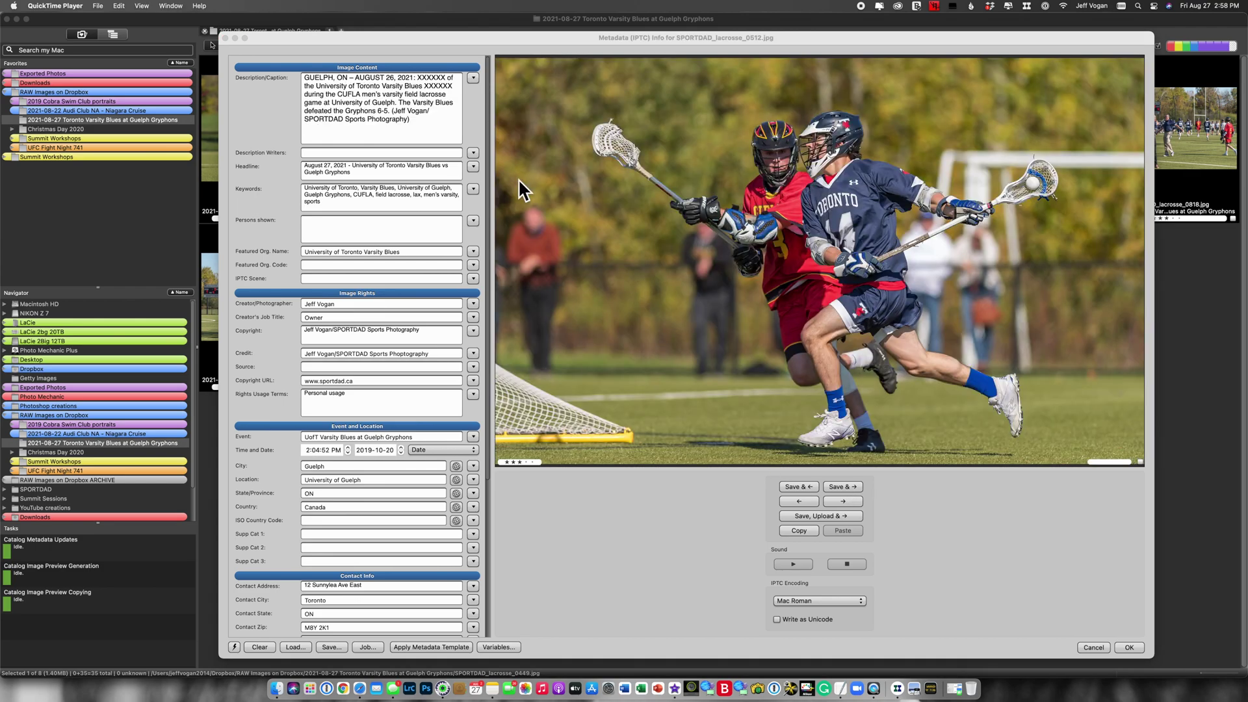
{"action": "double_click", "coordinate": [434, 77]}
{"action": "type", "text": "=ut14="}
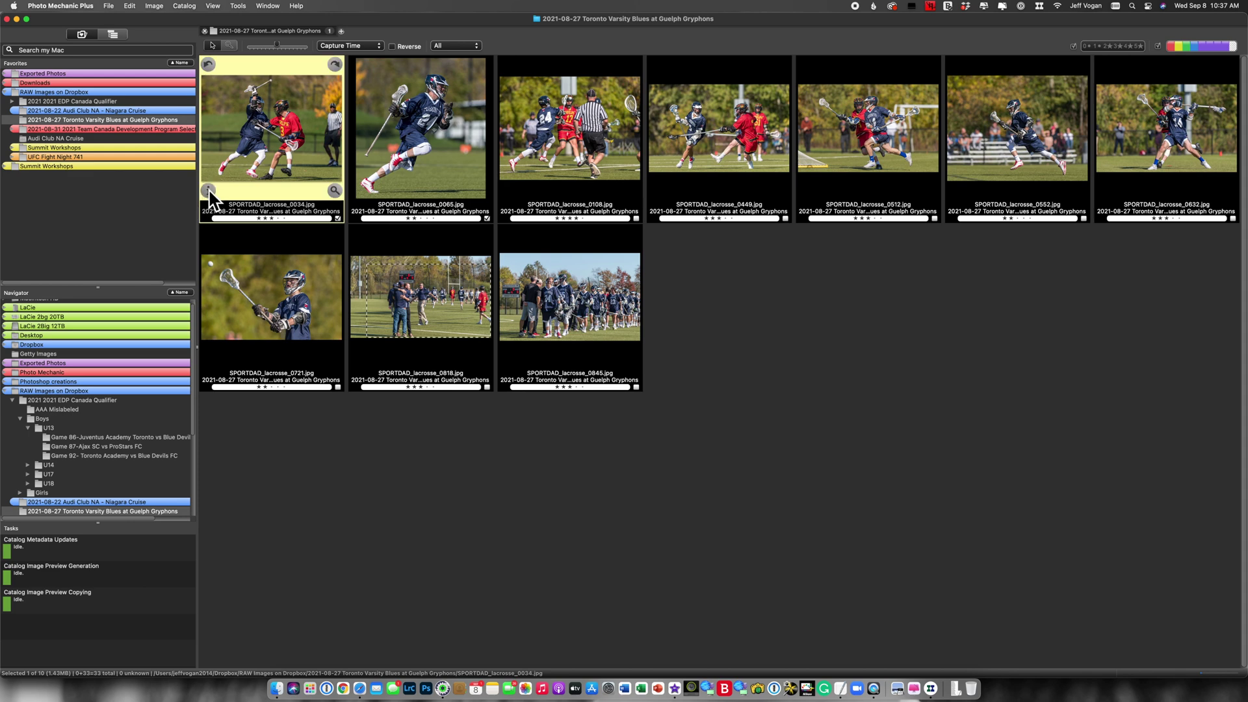
Save each priority photo's caption in turn and close the metadata editor
{"action": "left_click", "coordinate": [208, 190]}
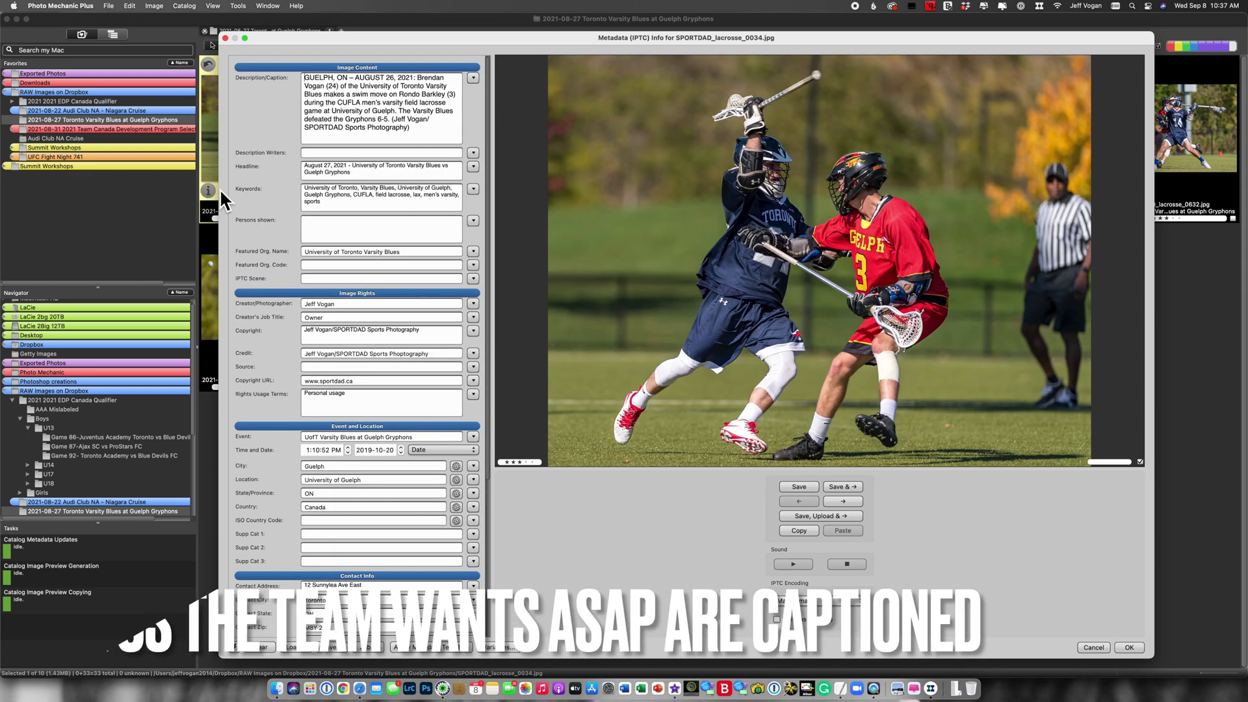
{"action": "left_click", "coordinate": [855, 486]}
{"action": "left_click", "coordinate": [855, 486]}
{"action": "left_click", "coordinate": [855, 486]}
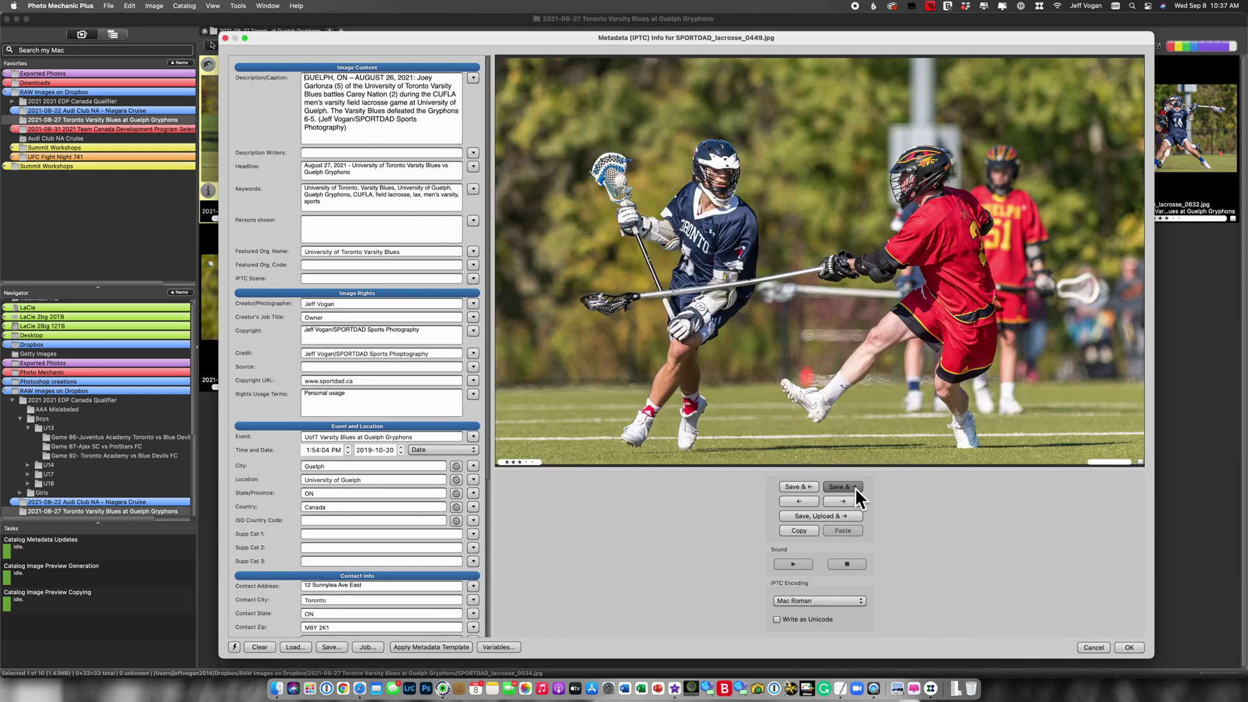
{"action": "left_click", "coordinate": [855, 486]}
{"action": "left_click", "coordinate": [855, 486]}
{"action": "key", "text": "Return"}
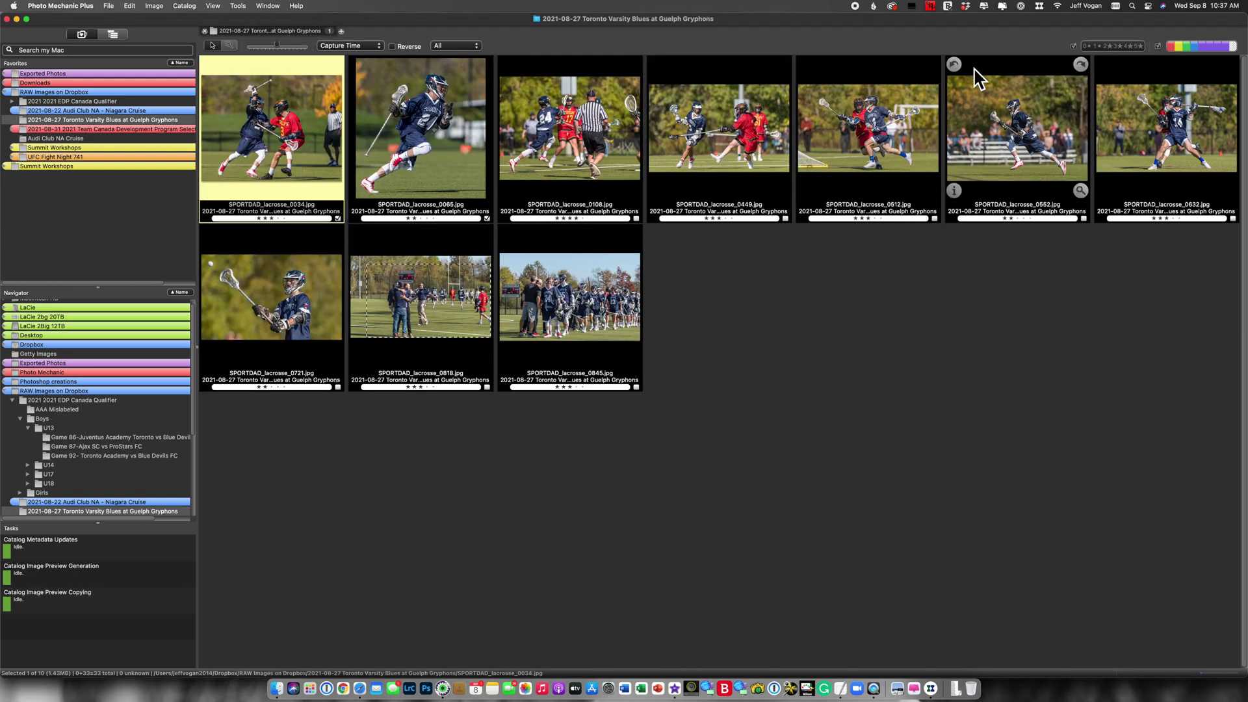
Clear the rating filter, then add a player keyword code to SPORTDAD_lacrosse_0018.jpg and save it
{"action": "left_click", "coordinate": [1075, 47]}
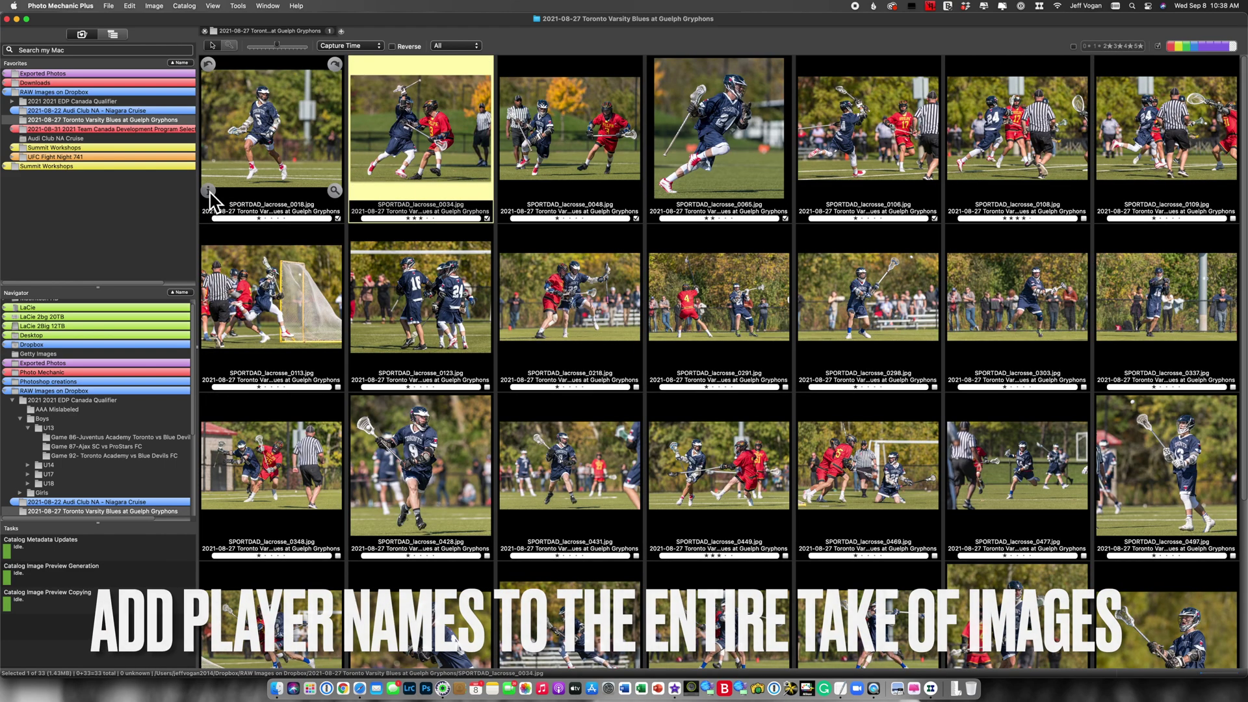
{"action": "left_click", "coordinate": [209, 191]}
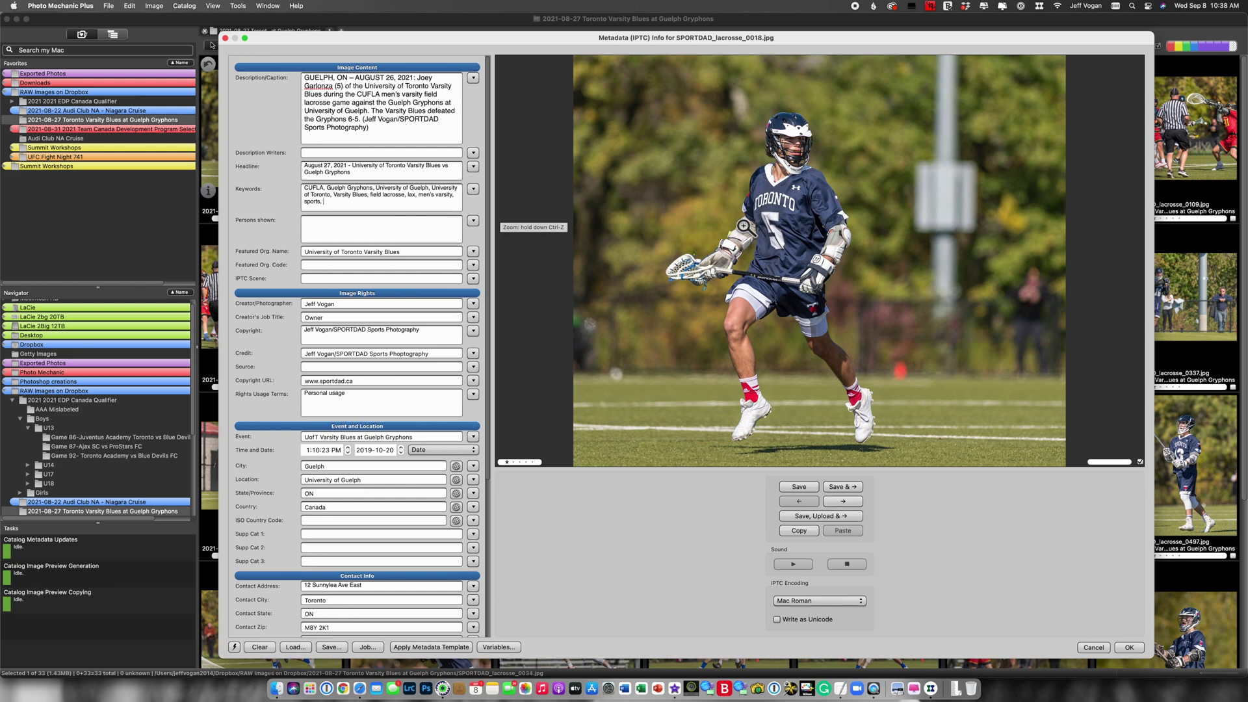
{"action": "type", "text": "=ut5"}
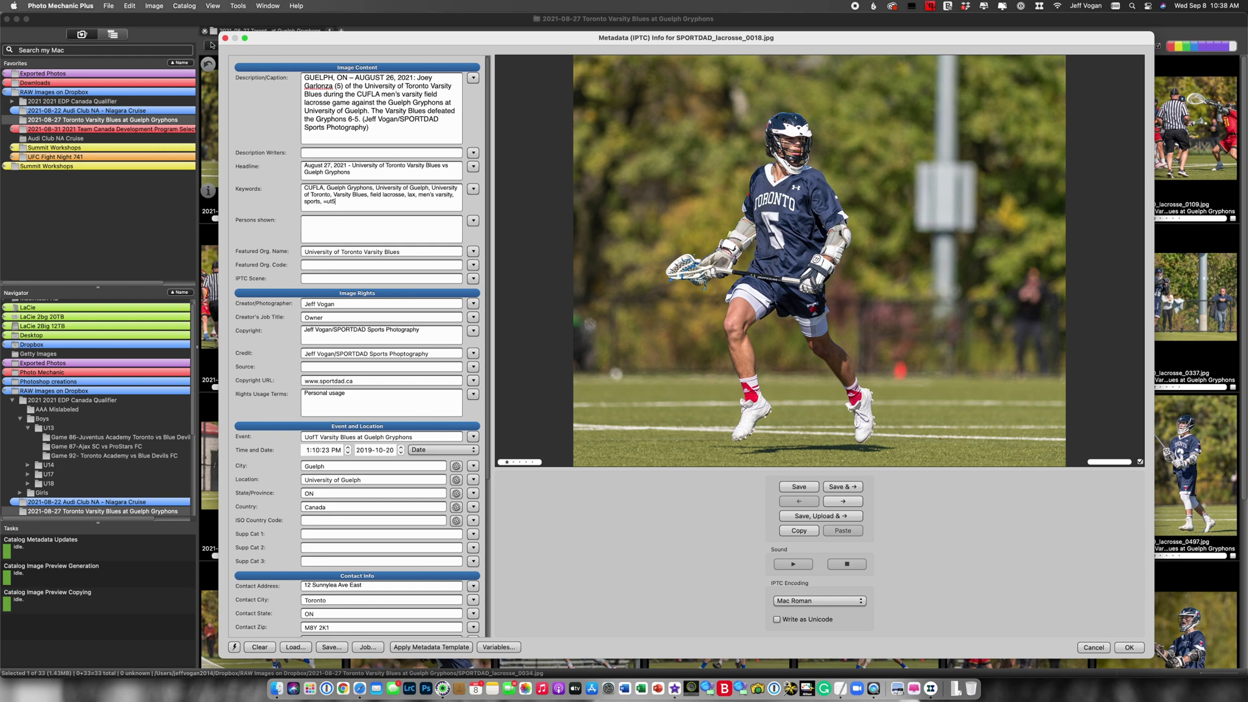
{"action": "left_click", "coordinate": [845, 489]}
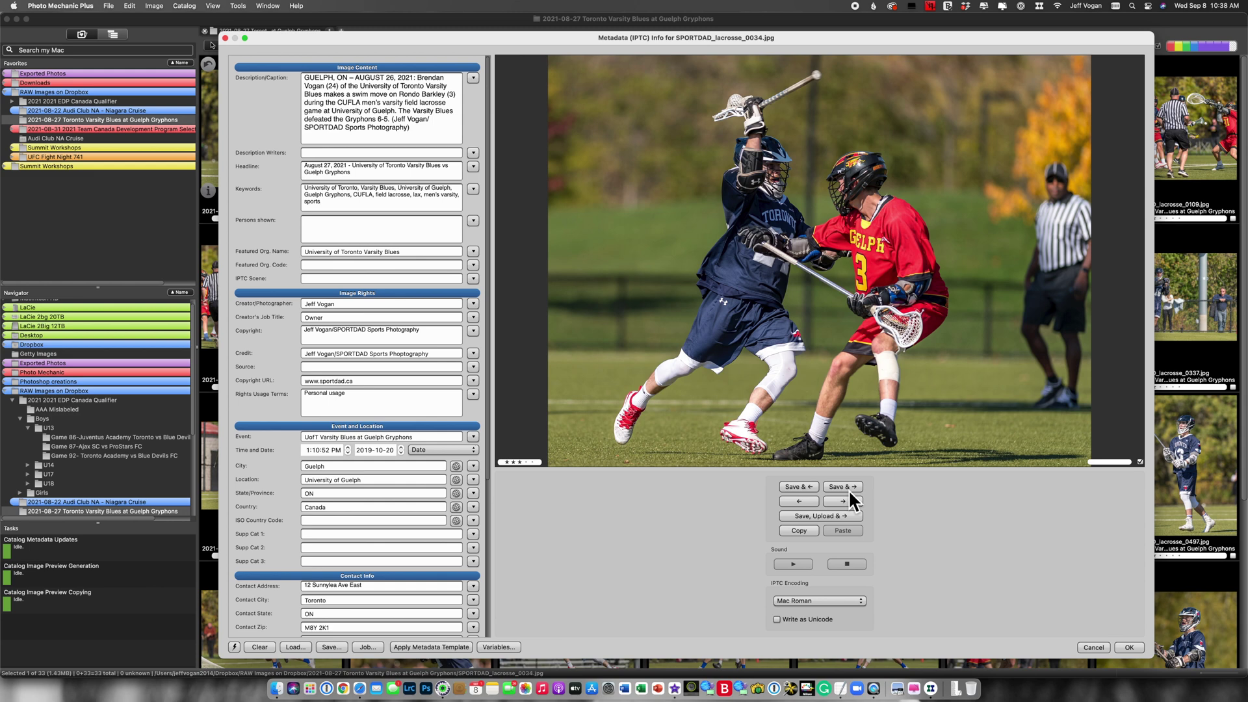
{"action": "left_click", "coordinate": [473, 189]}
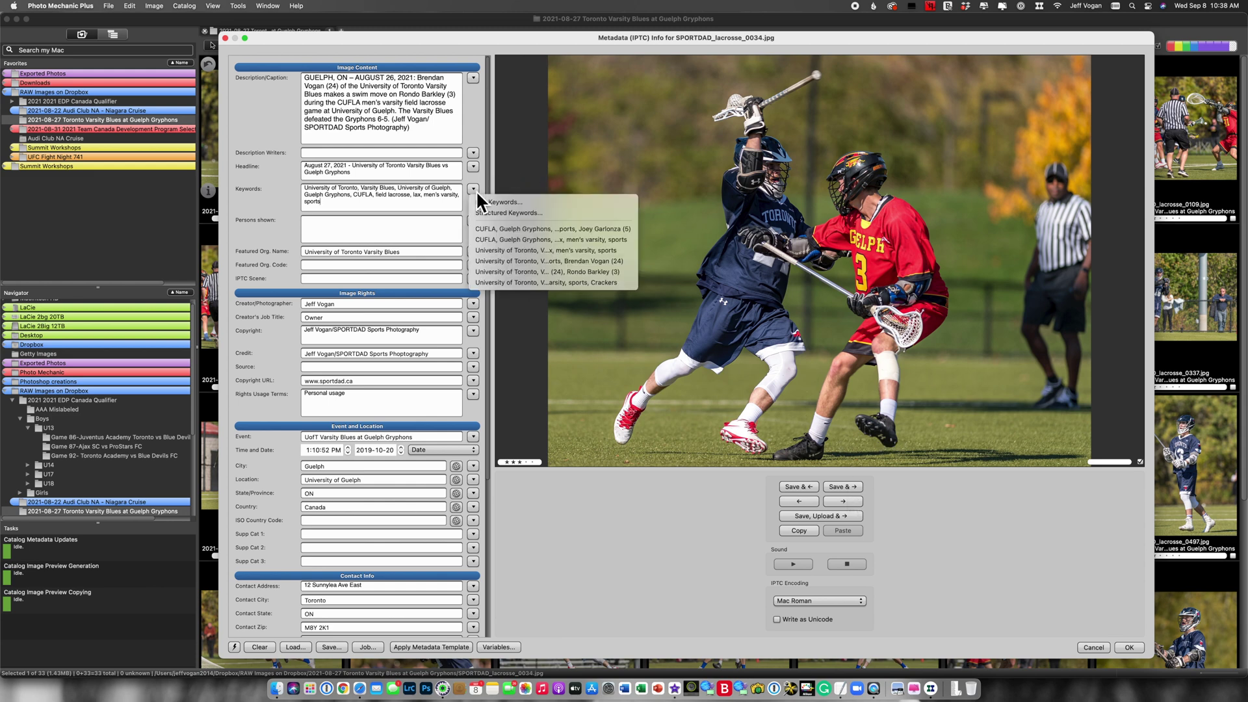
{"action": "left_click", "coordinate": [476, 190]}
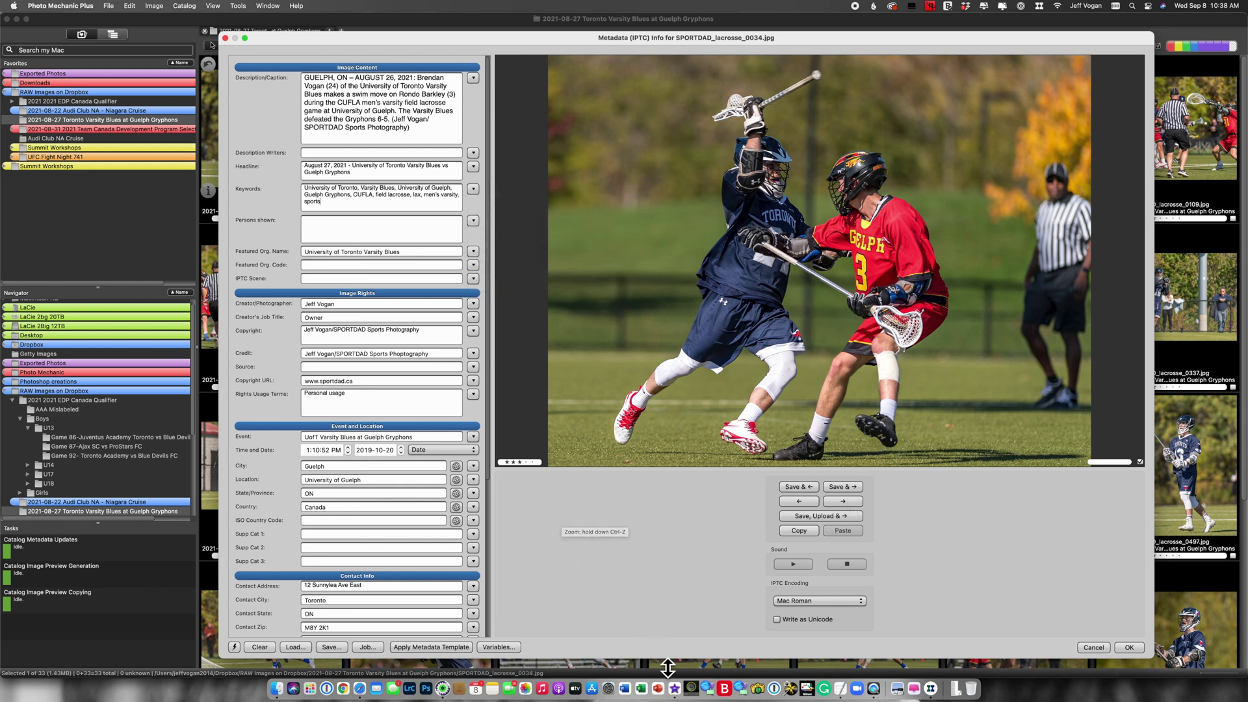
{"action": "left_click", "coordinate": [874, 688]}
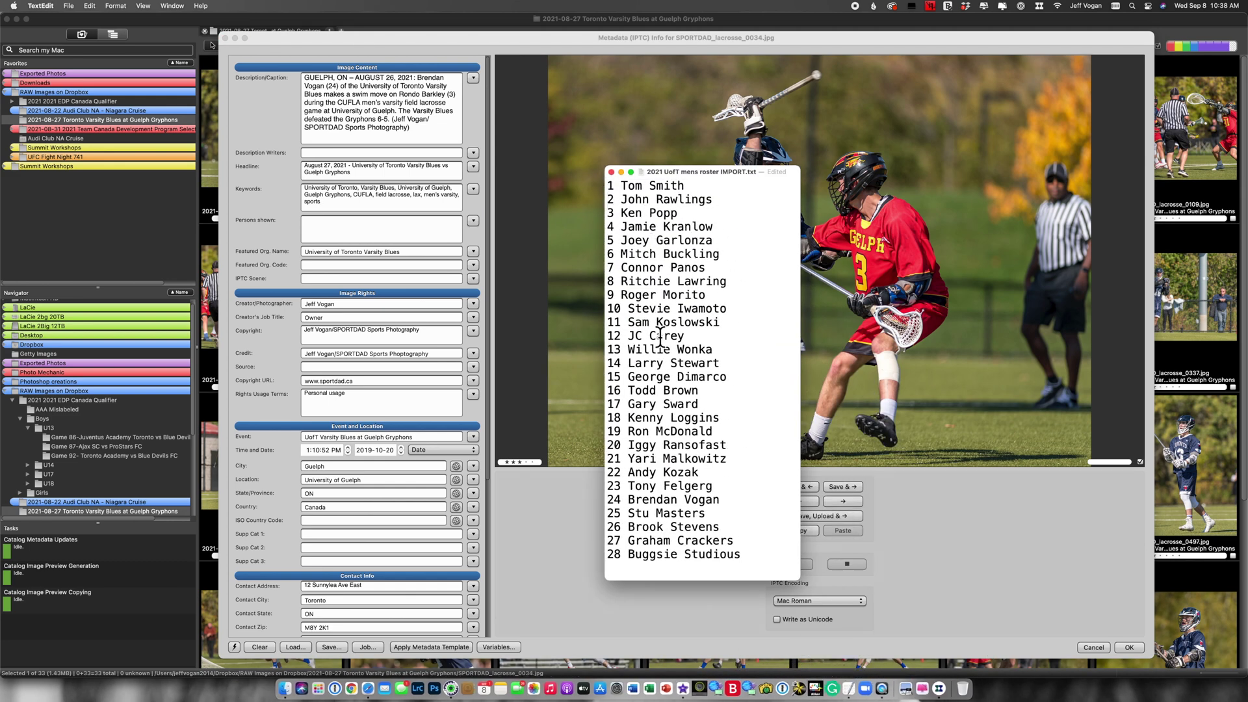
{"action": "left_click", "coordinate": [611, 171]}
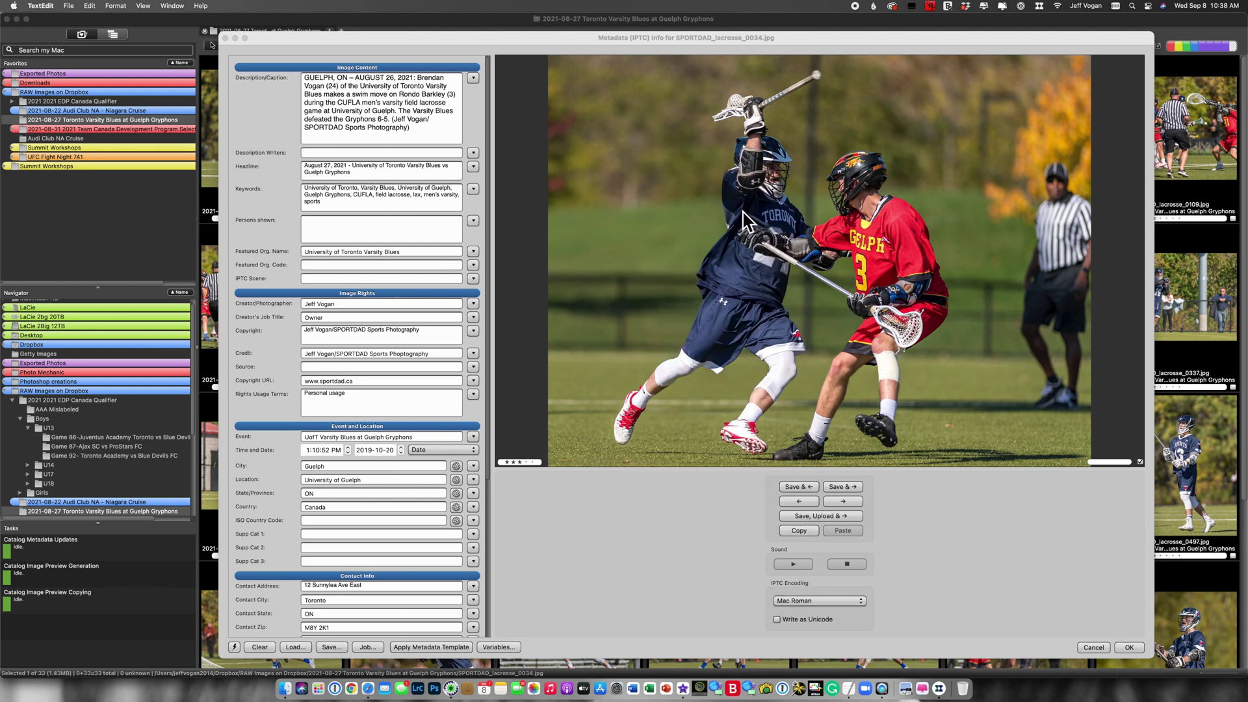
Import the 2021 UofT mens roster IMPORT.txt file into the keyword list
{"action": "left_click", "coordinate": [475, 189]}
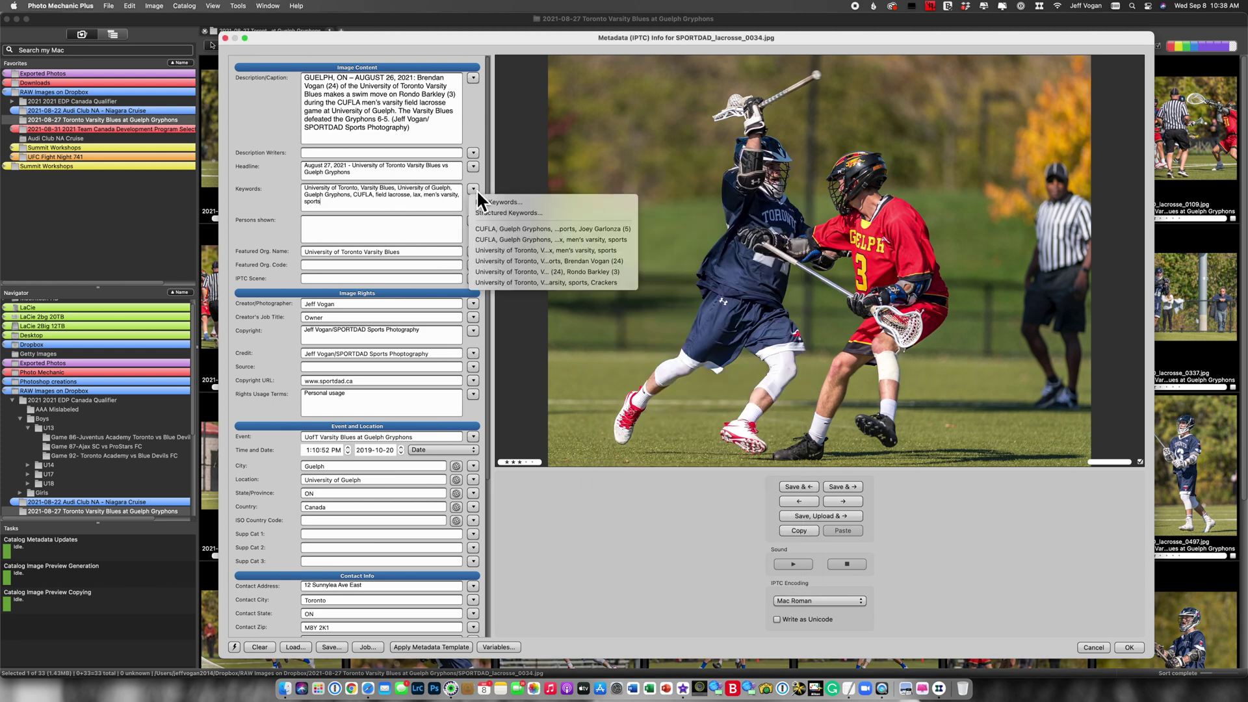
{"action": "left_click", "coordinate": [485, 201]}
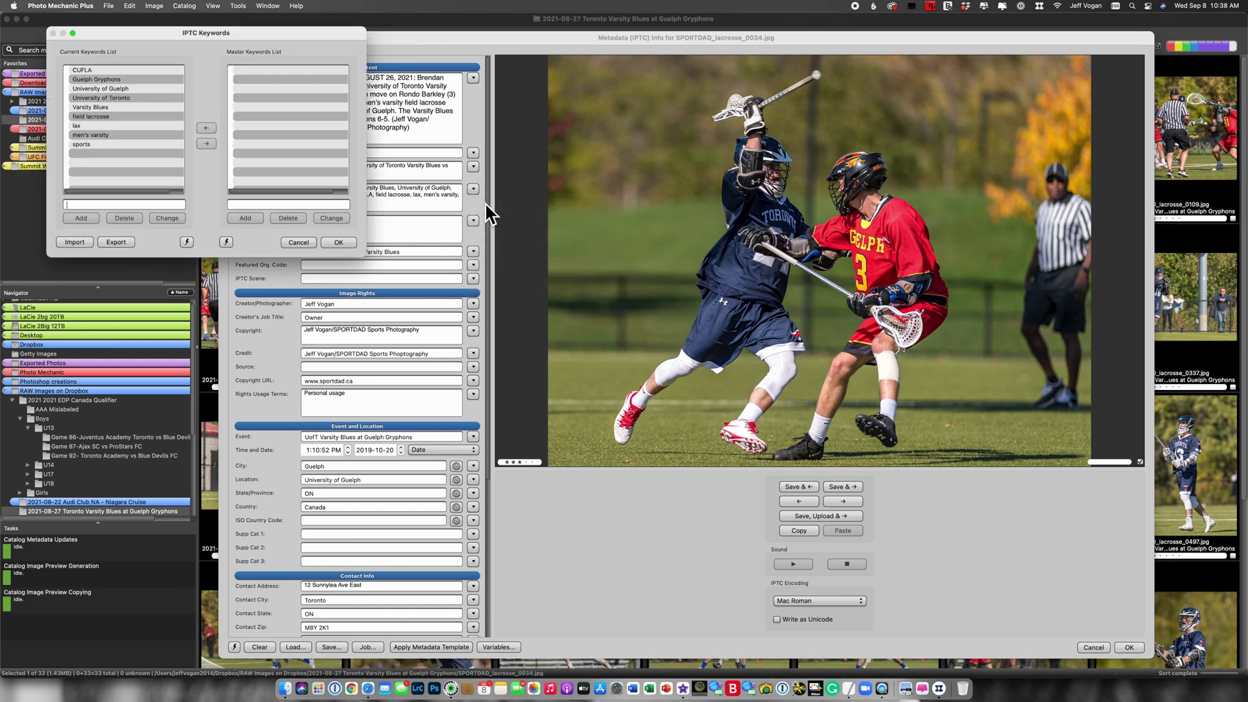
{"action": "left_click", "coordinate": [76, 242]}
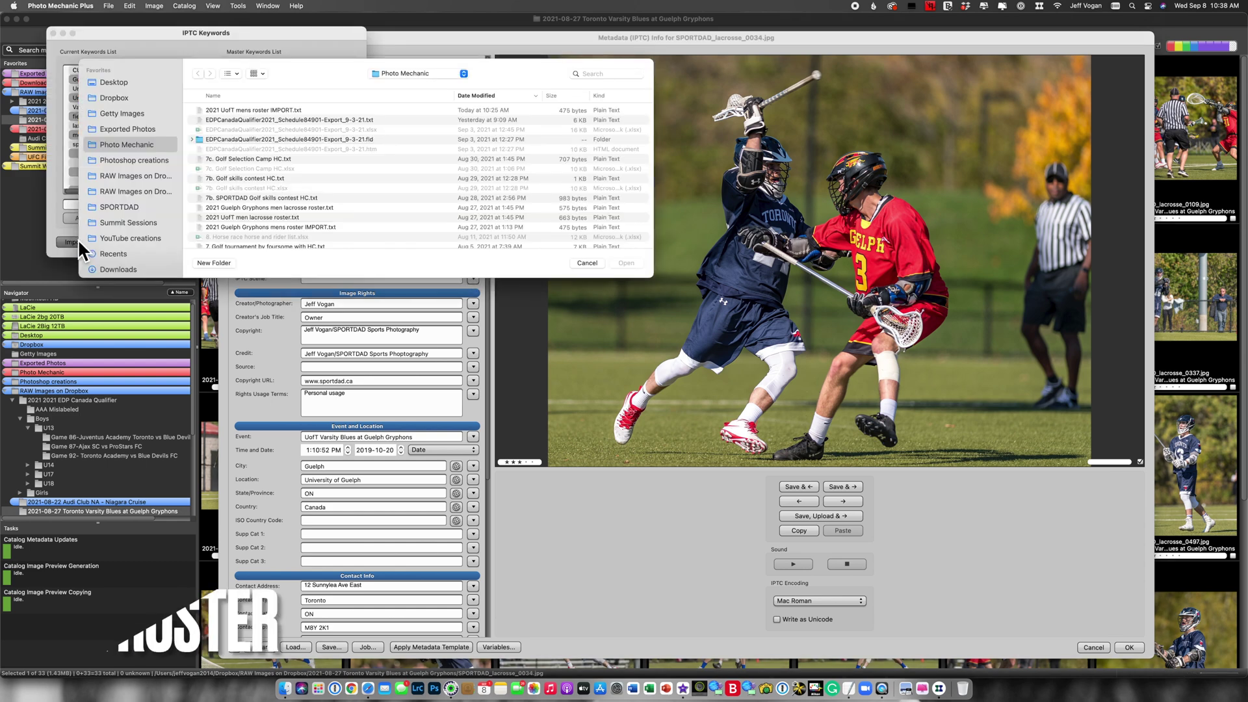
{"action": "left_click", "coordinate": [264, 110]}
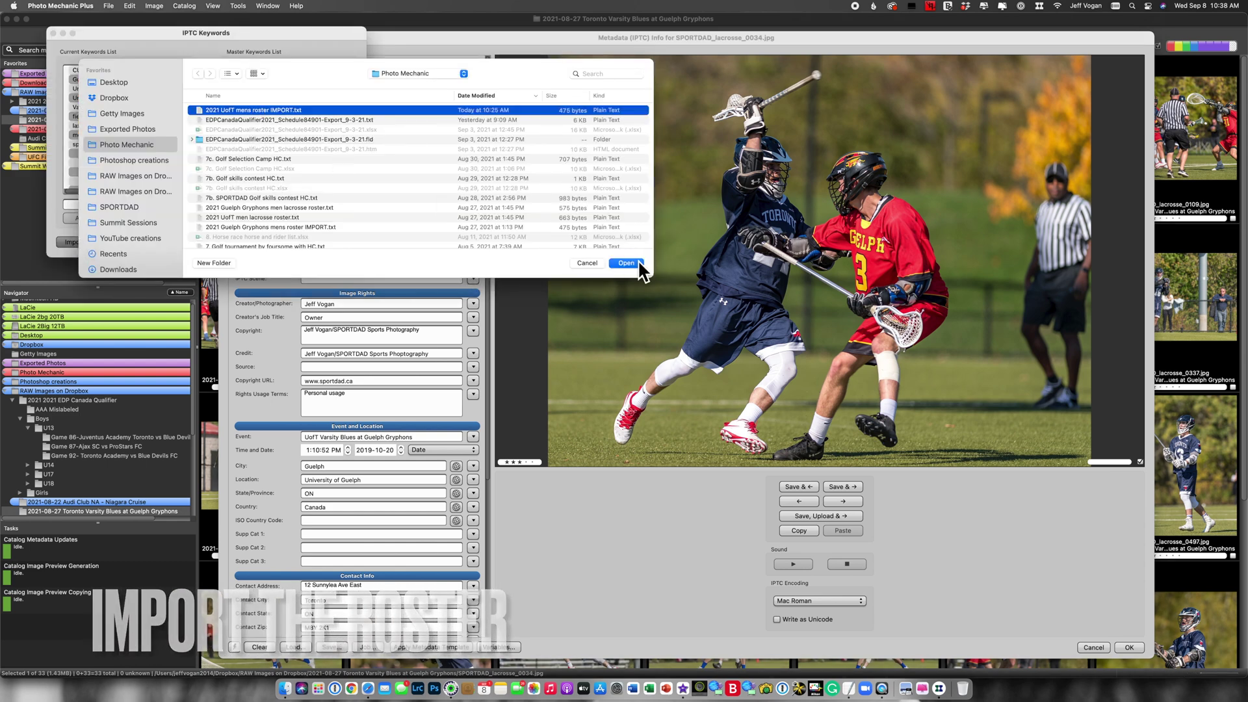
{"action": "left_click", "coordinate": [626, 262]}
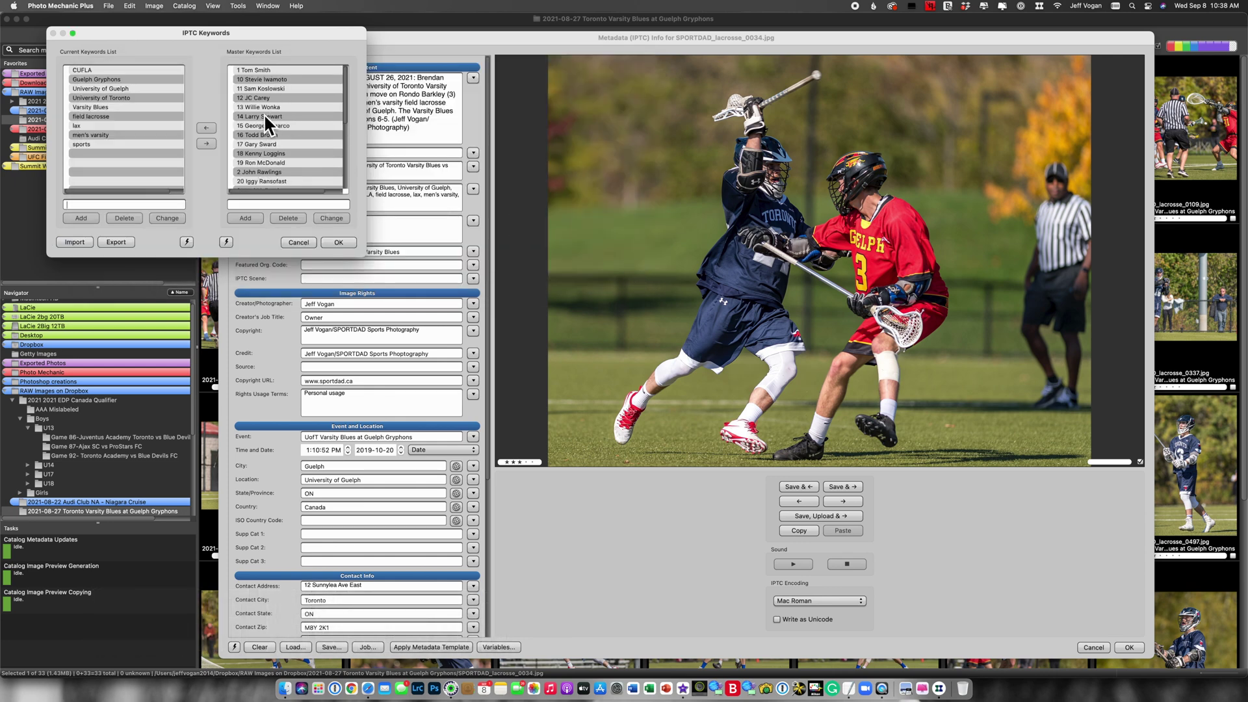
Save the keyword list as snapshot '2021 UT mens lacrosse' and accept the changes
{"action": "left_click", "coordinate": [227, 241]}
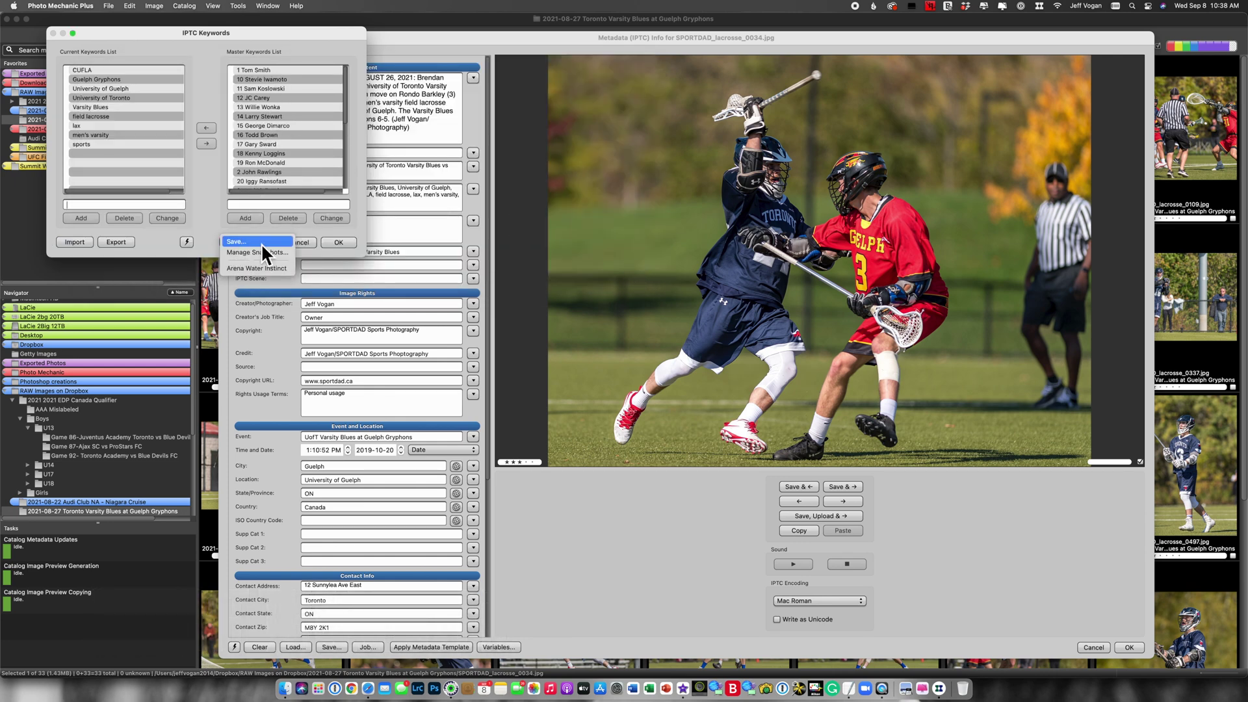
{"action": "left_click", "coordinate": [261, 242]}
{"action": "type", "text": "2021"}
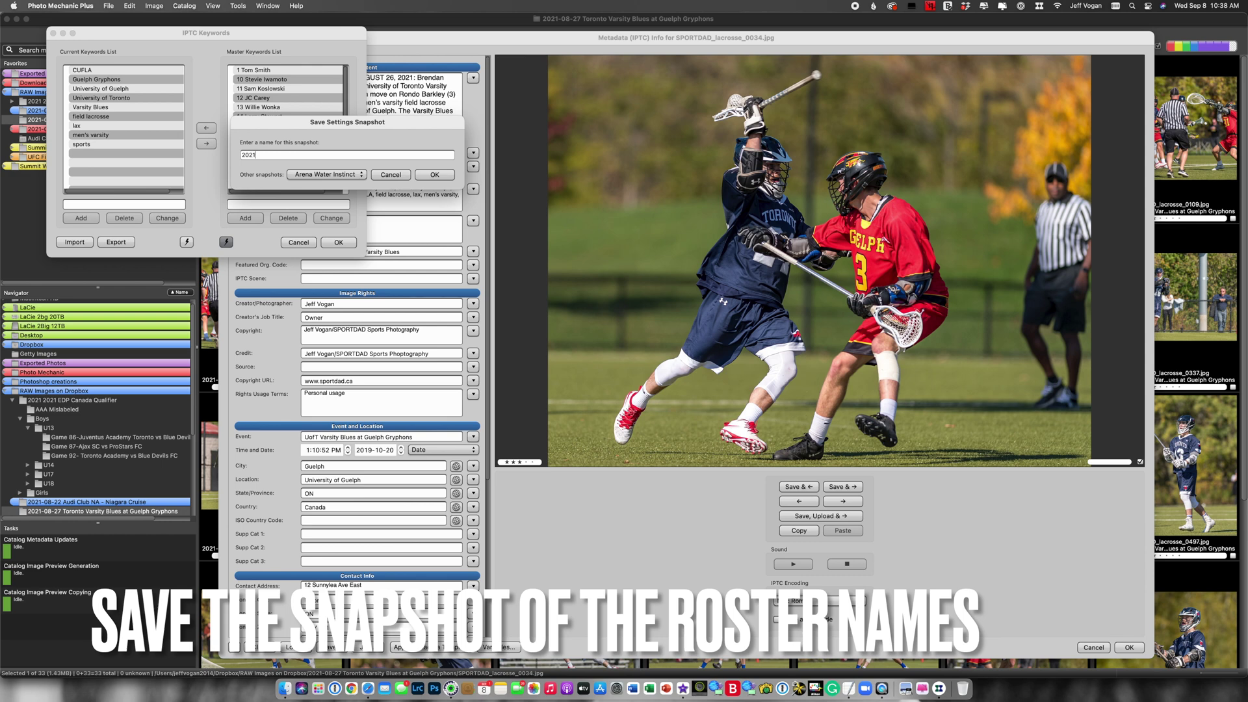
{"action": "type", "text": " UT men"}
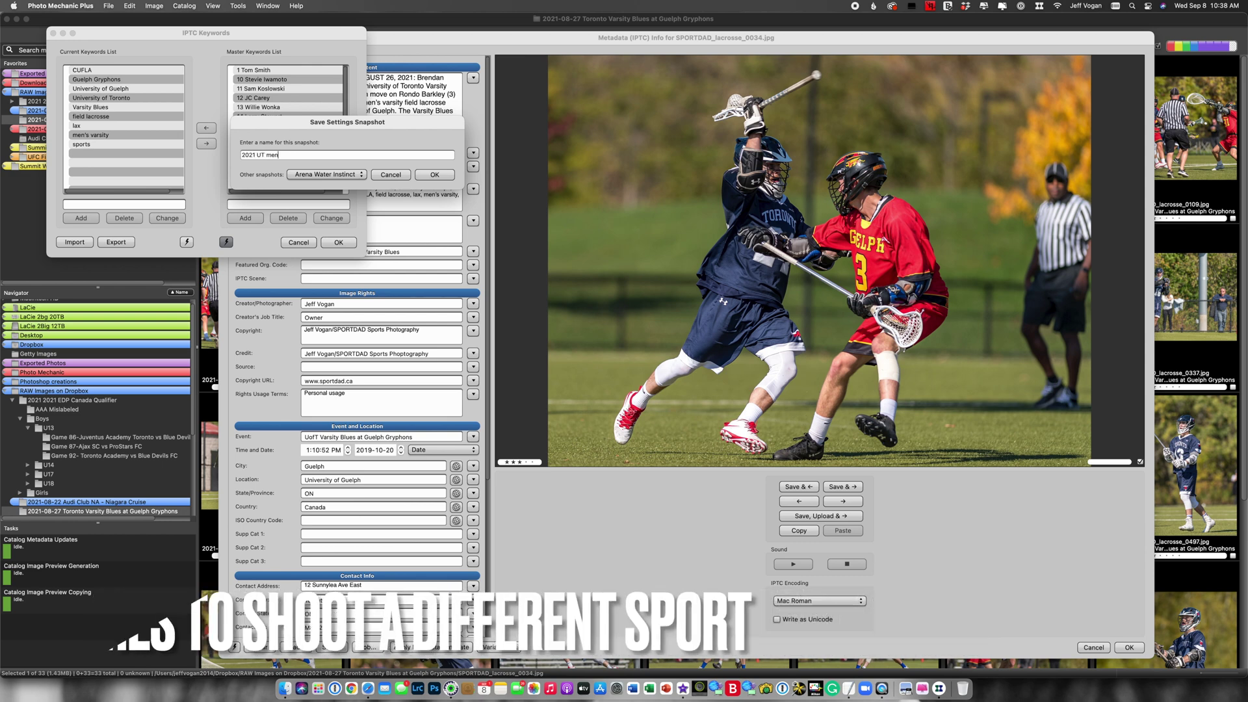
{"action": "type", "text": "s lacrosse"}
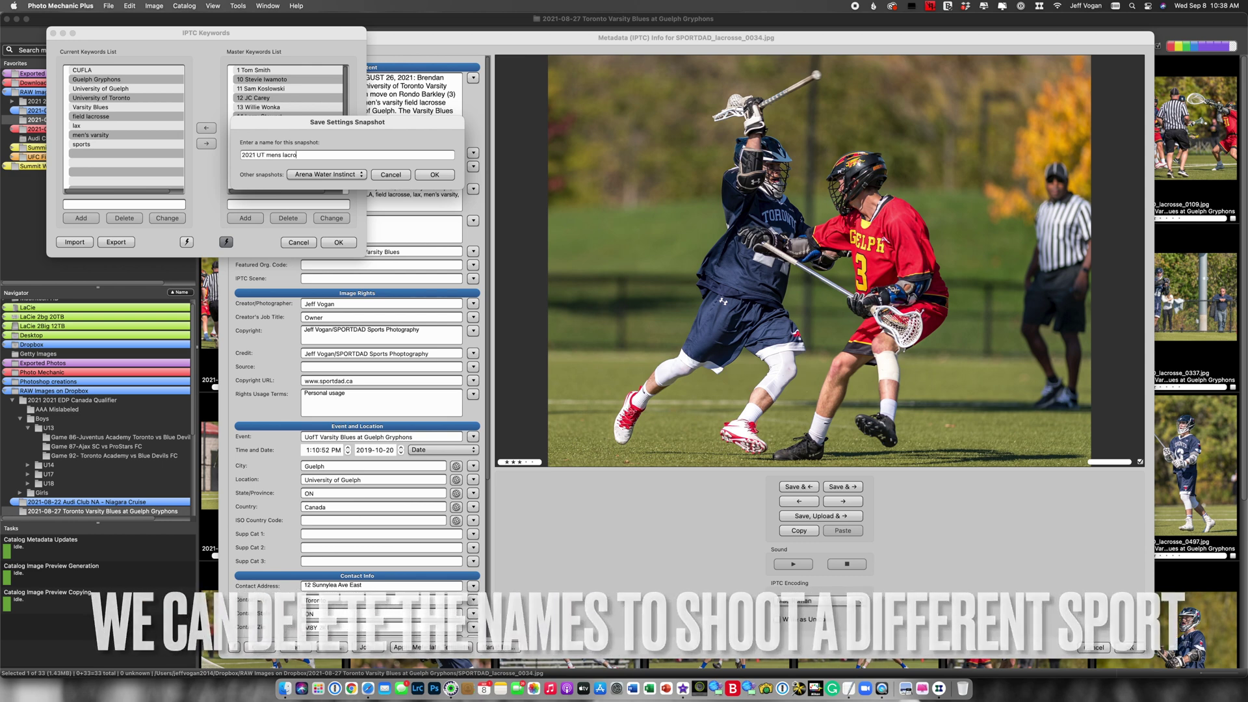
{"action": "left_click", "coordinate": [438, 176]}
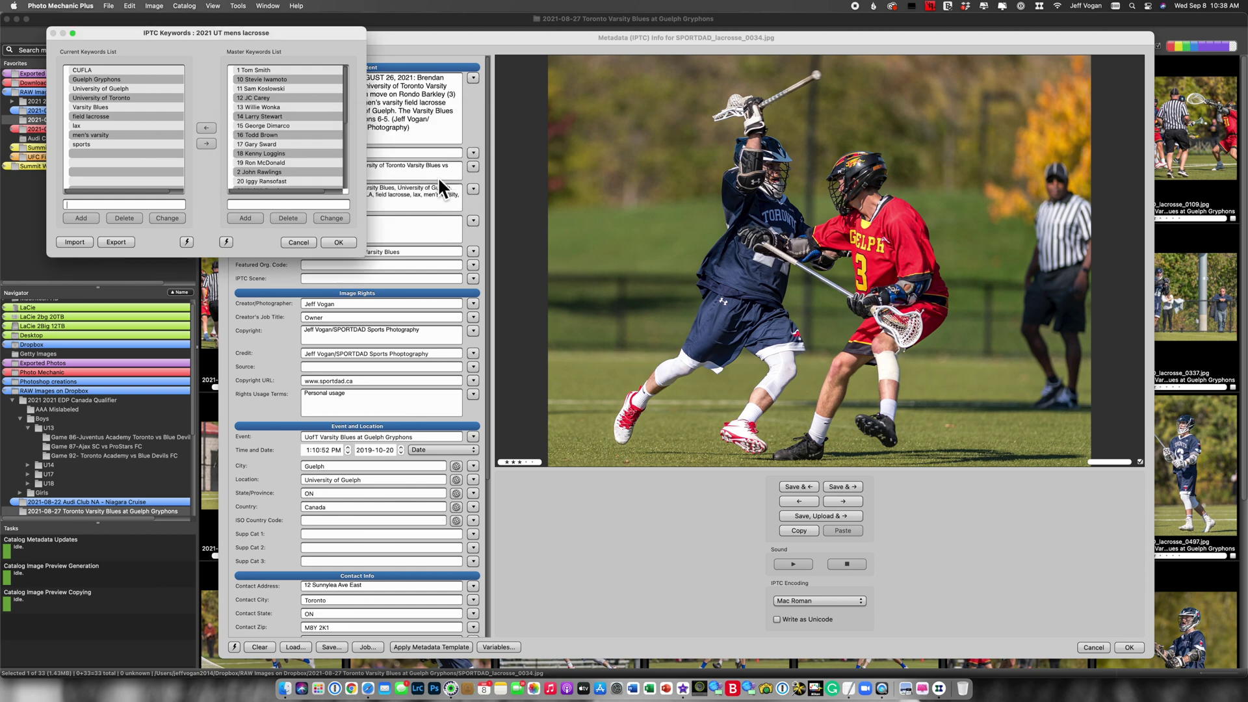
{"action": "left_click", "coordinate": [225, 242]}
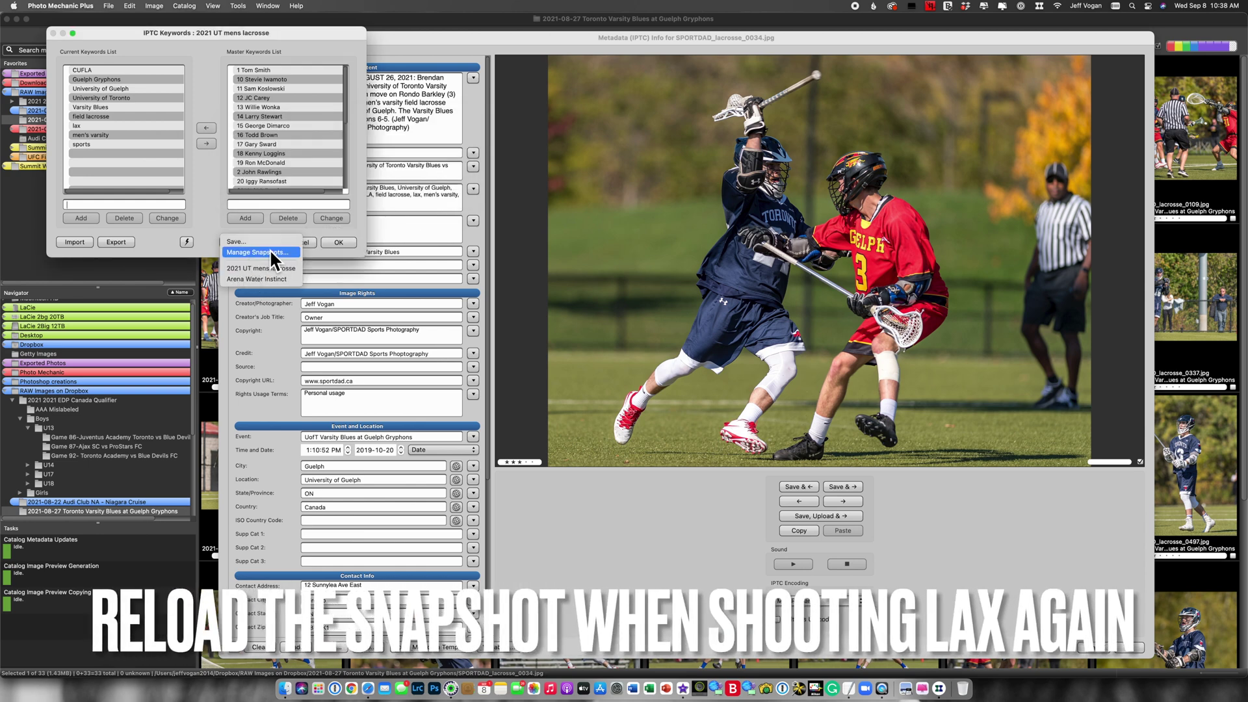
{"action": "left_click", "coordinate": [357, 222]}
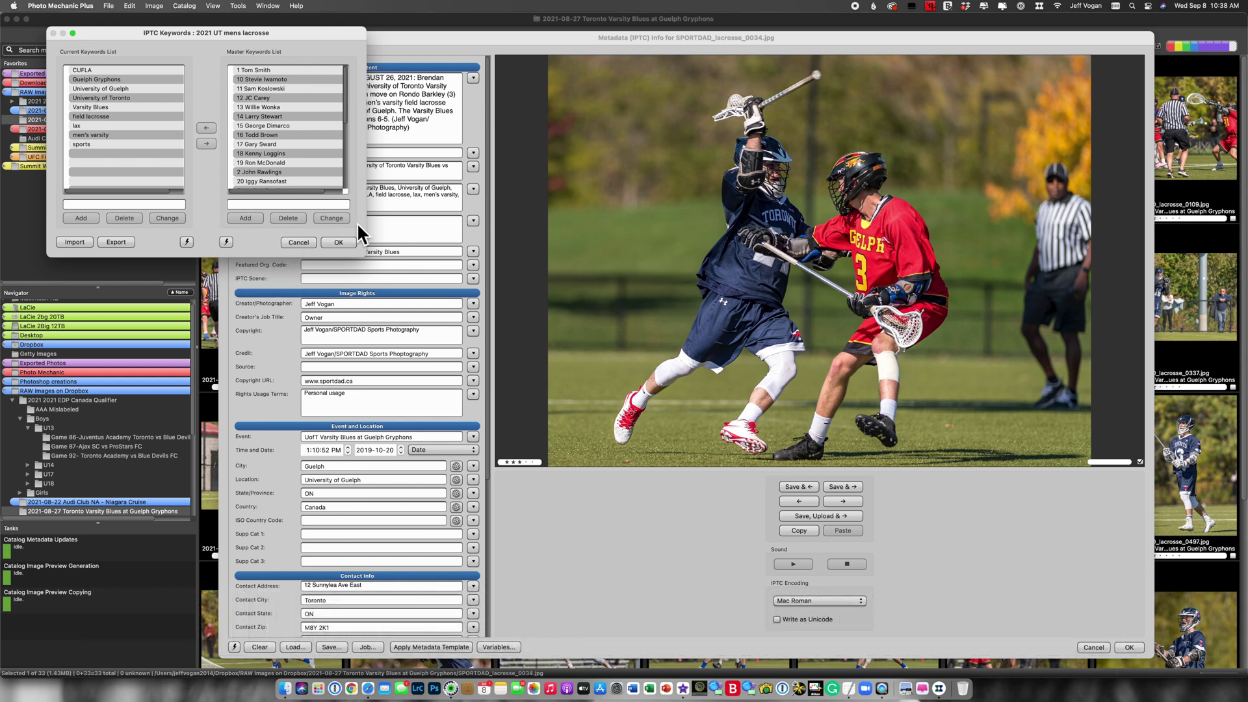
{"action": "left_click", "coordinate": [341, 245]}
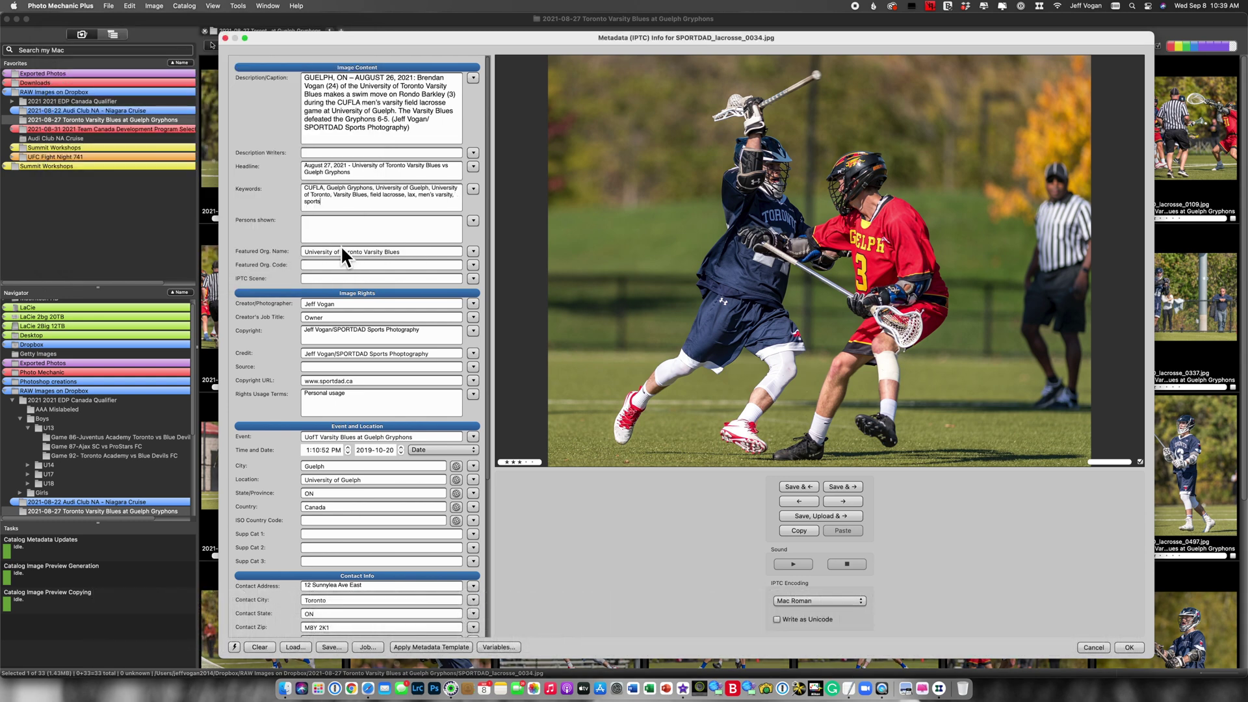
Add the jersey 24 player keyword to the first five photos, through 0108, saving each
{"action": "left_click", "coordinate": [474, 190]}
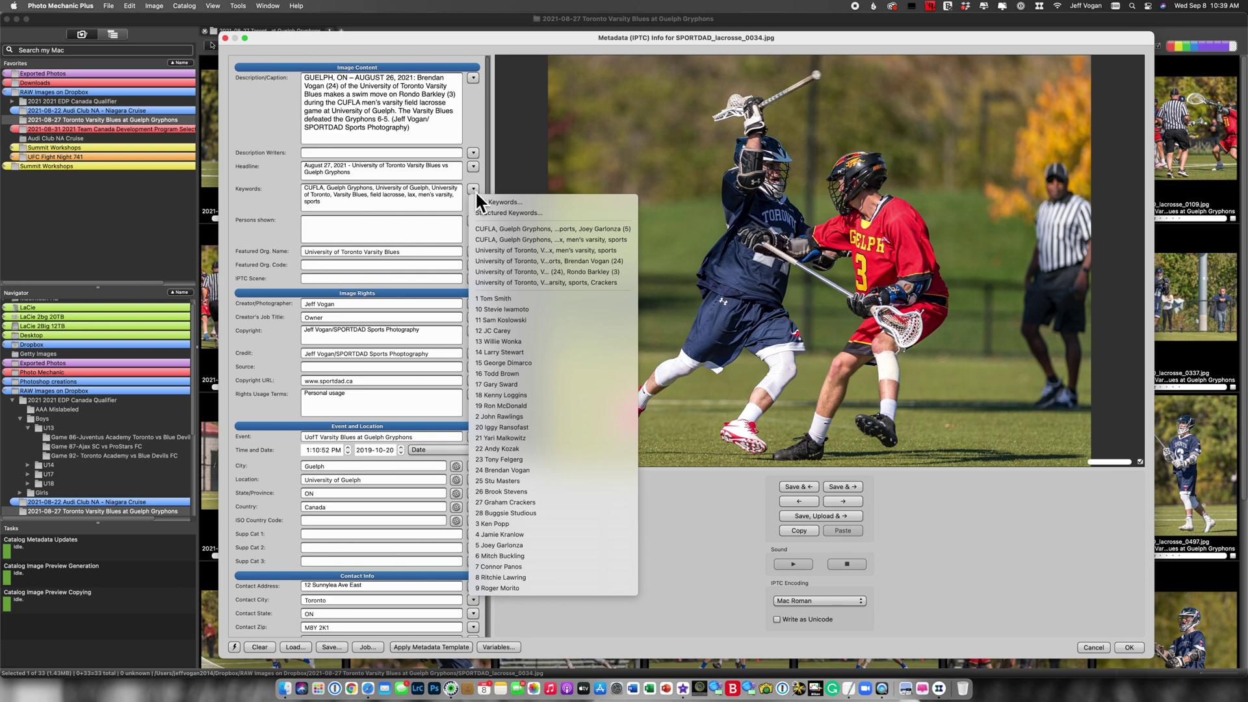
{"action": "left_click", "coordinate": [508, 471]}
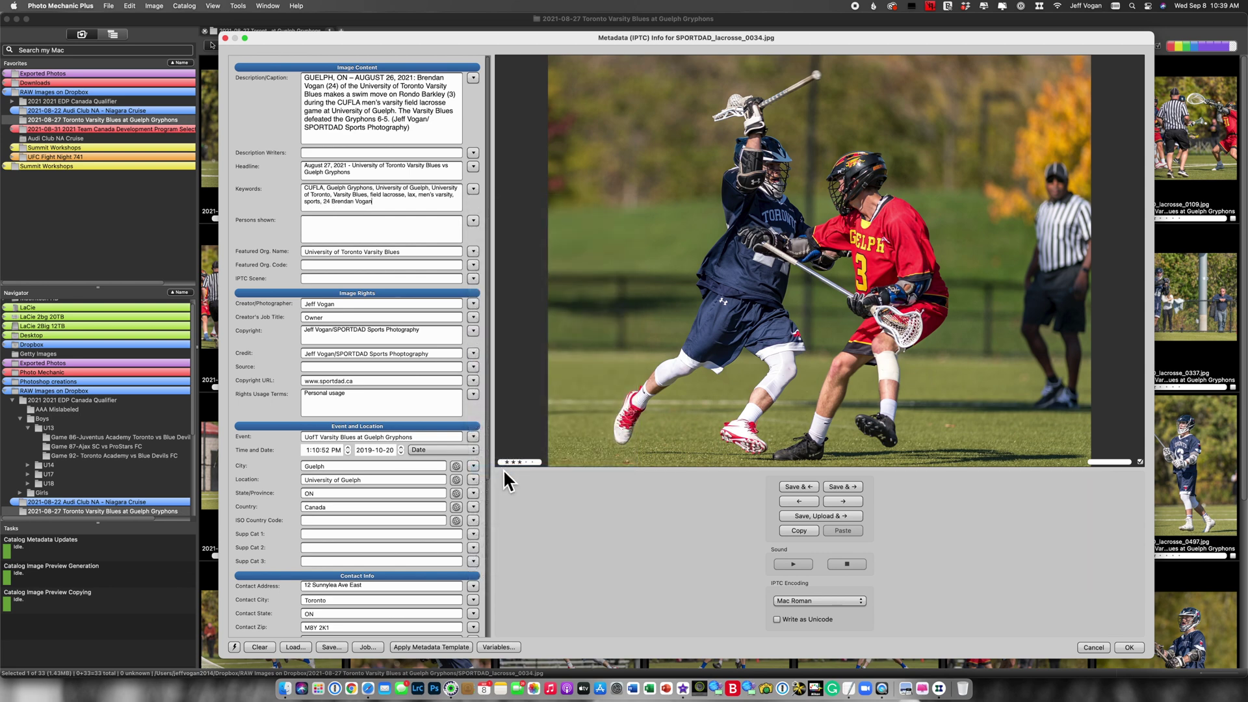
{"action": "left_click", "coordinate": [838, 487]}
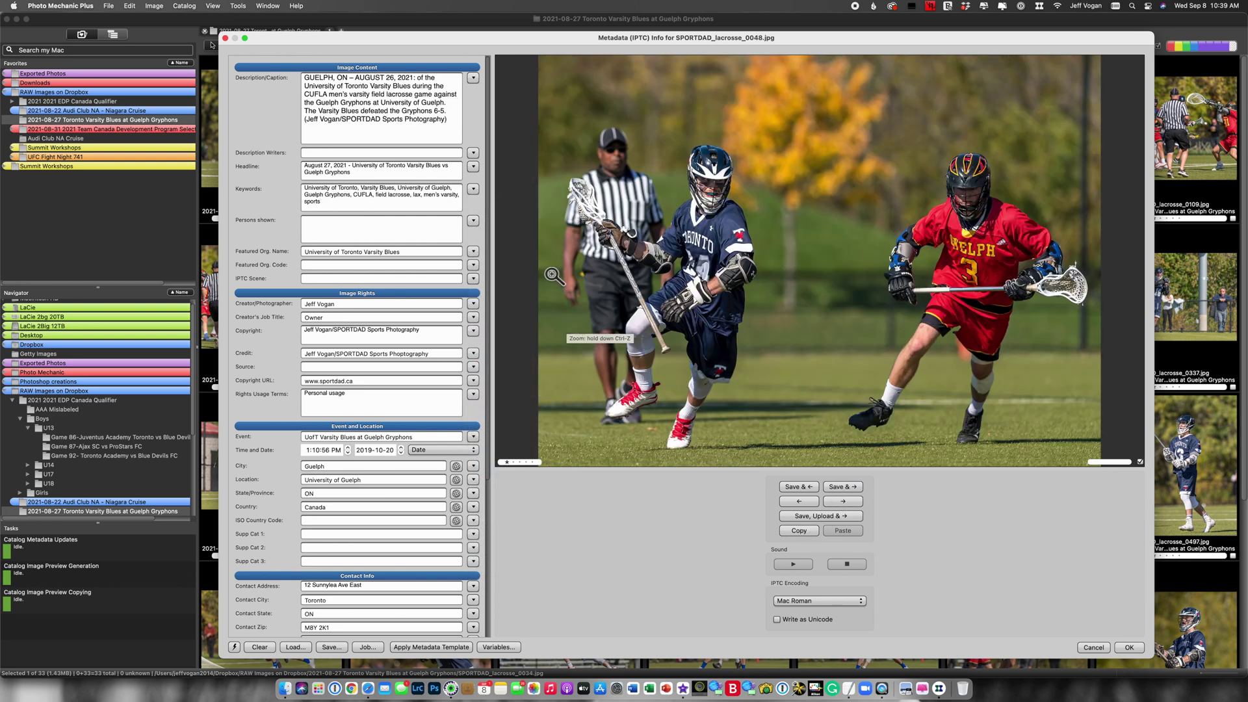
{"action": "left_click", "coordinate": [474, 189]}
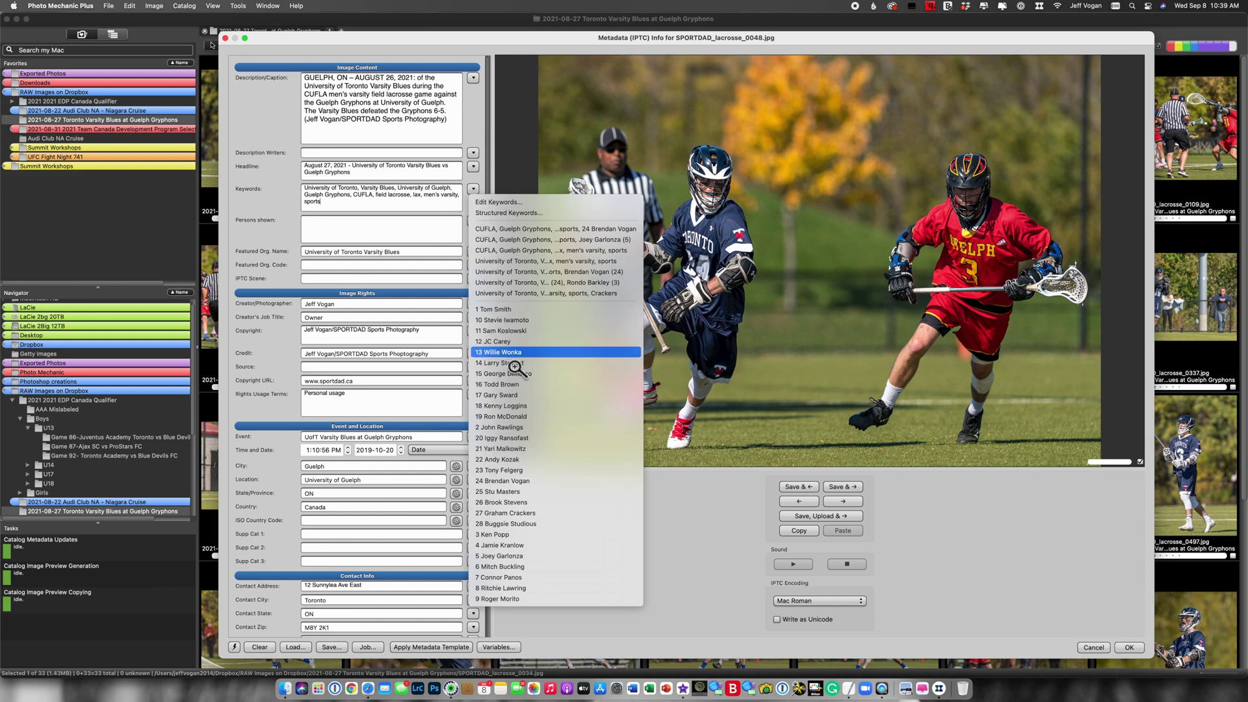
{"action": "left_click", "coordinate": [520, 480]}
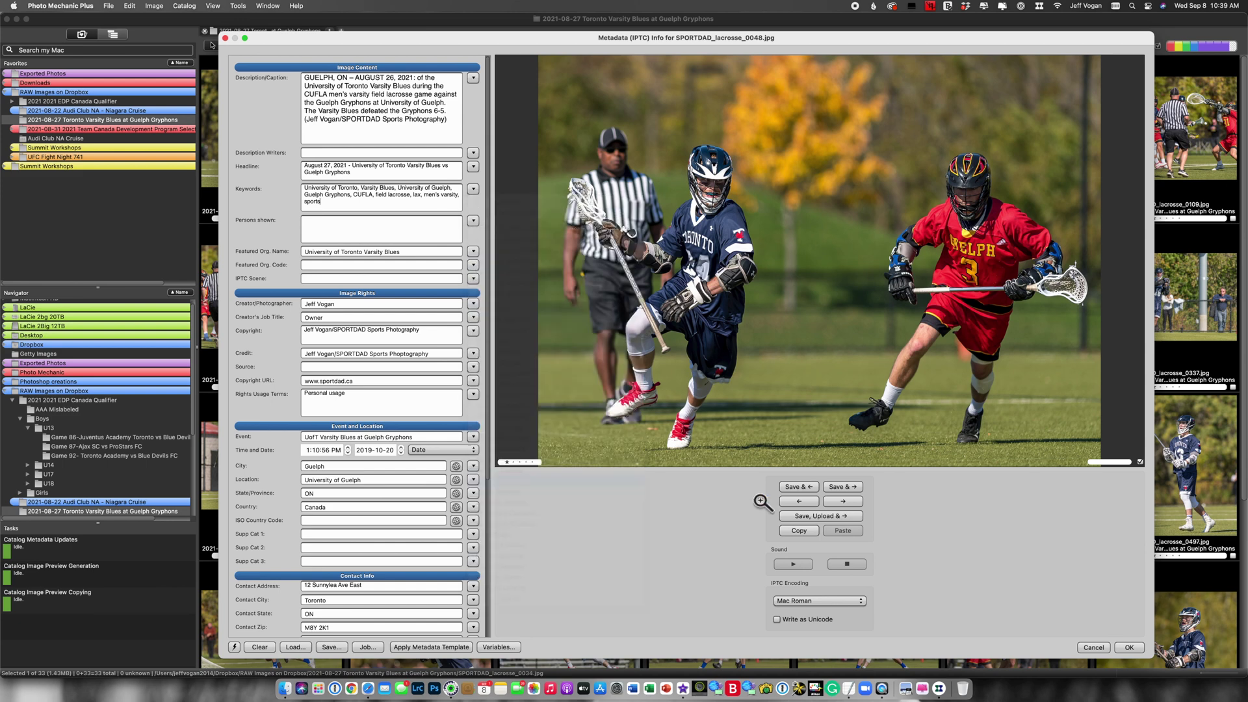
{"action": "left_click", "coordinate": [844, 488]}
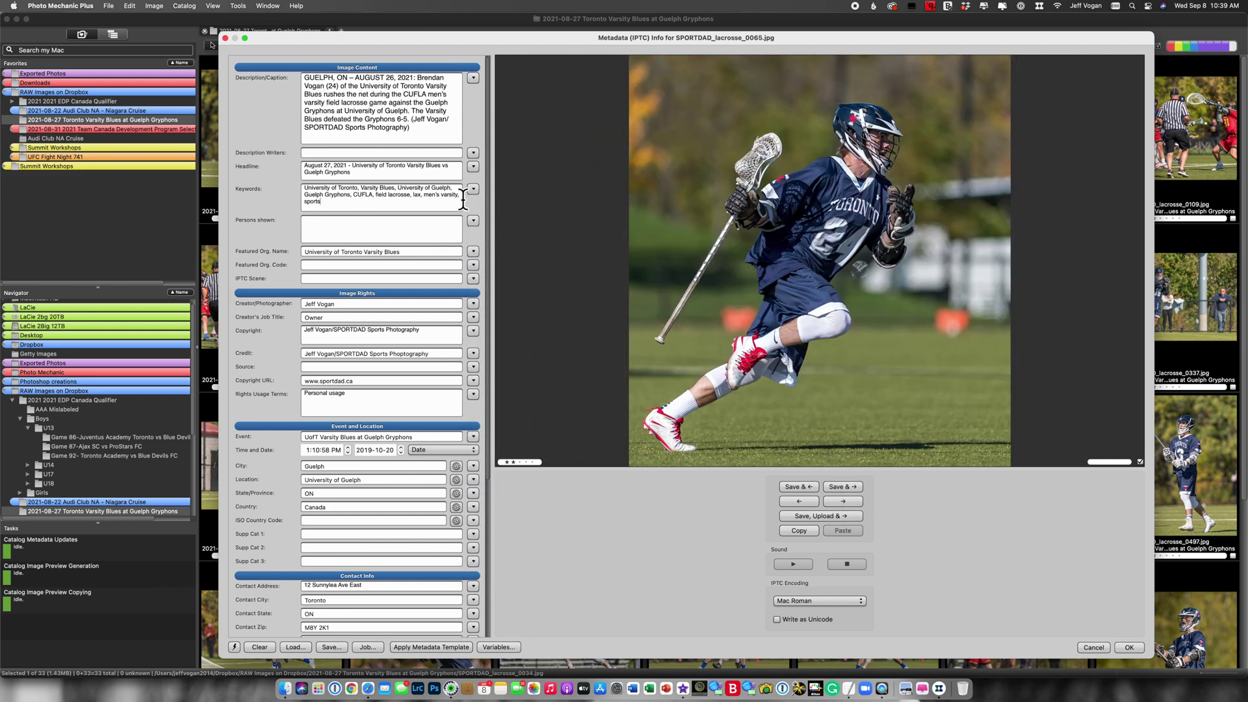
{"action": "left_click", "coordinate": [474, 189]}
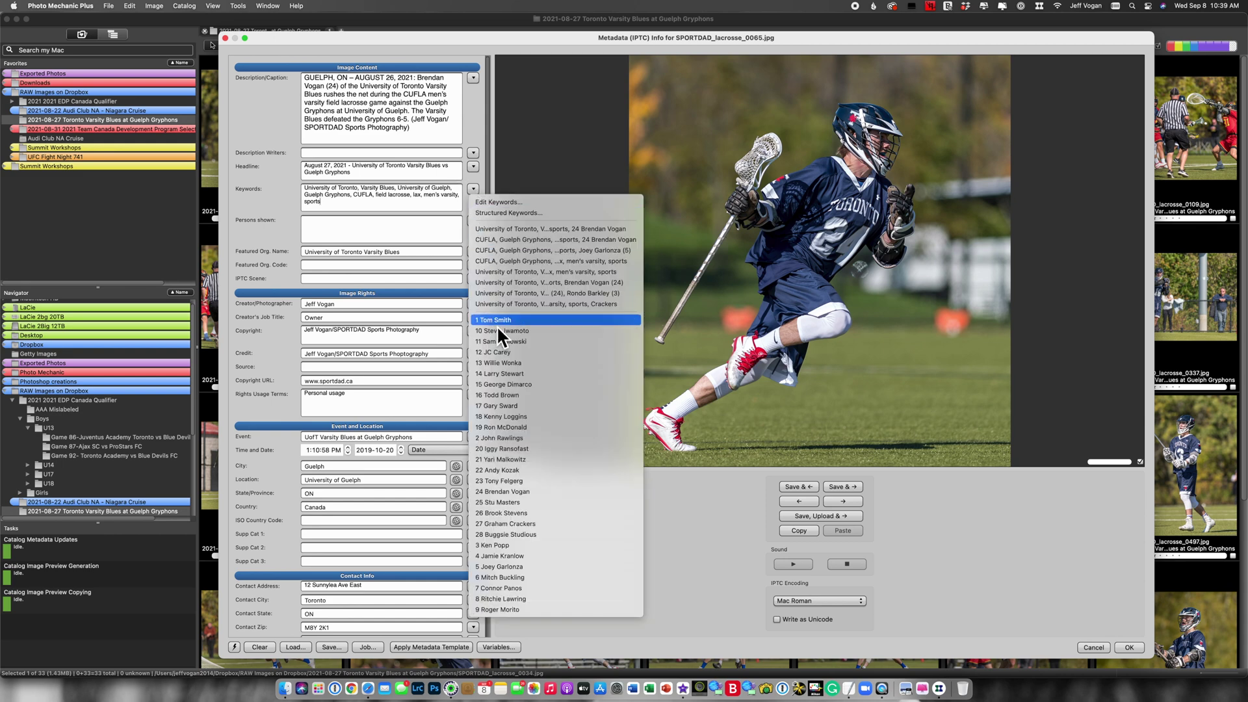
{"action": "left_click", "coordinate": [519, 491]}
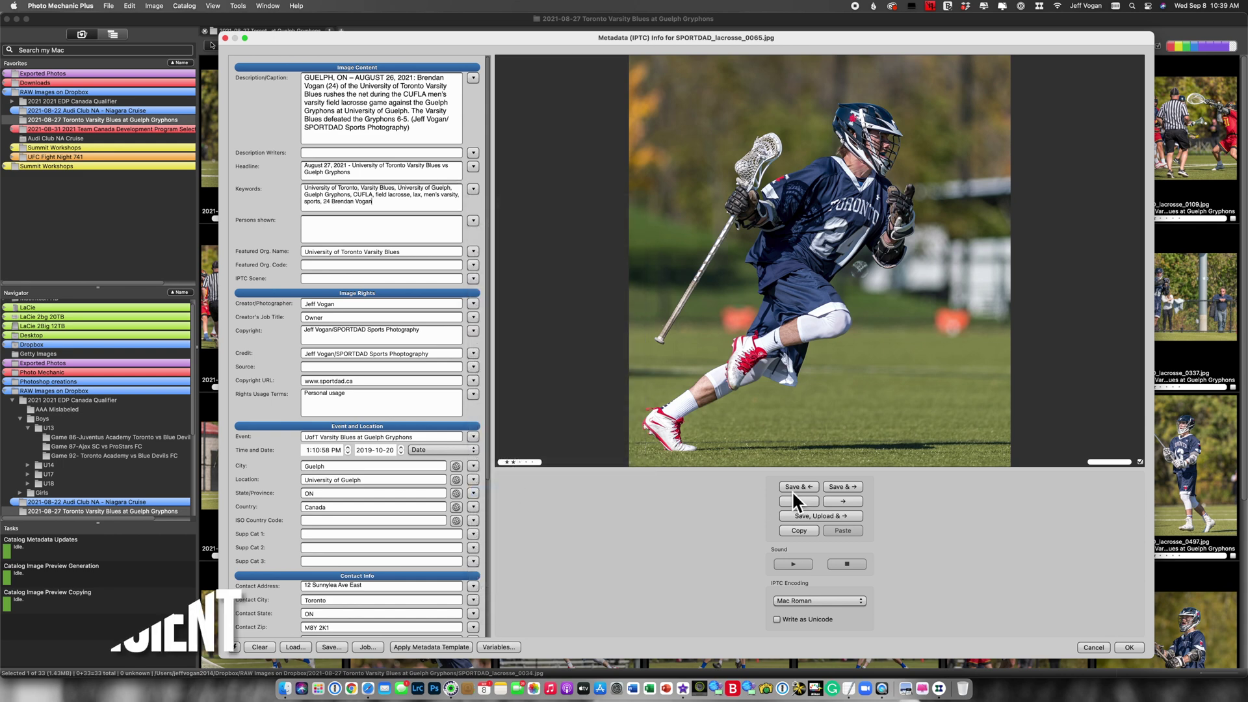
{"action": "left_click", "coordinate": [855, 486]}
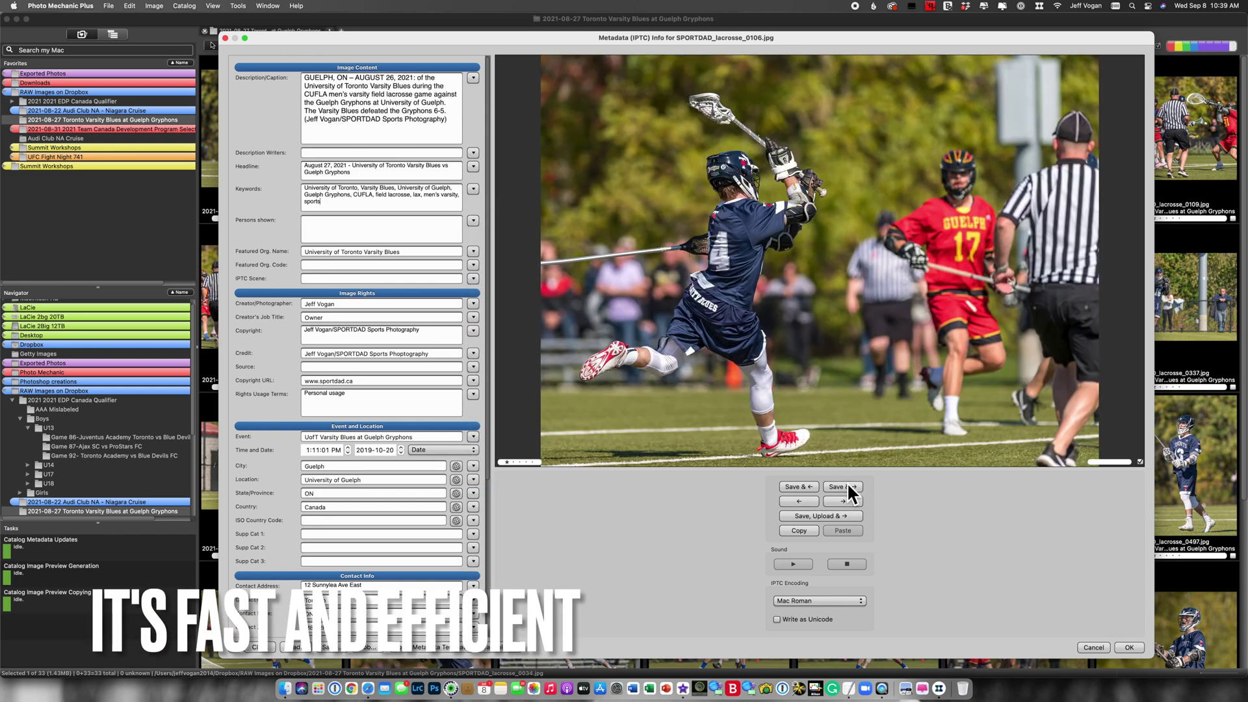
{"action": "left_click", "coordinate": [473, 189]}
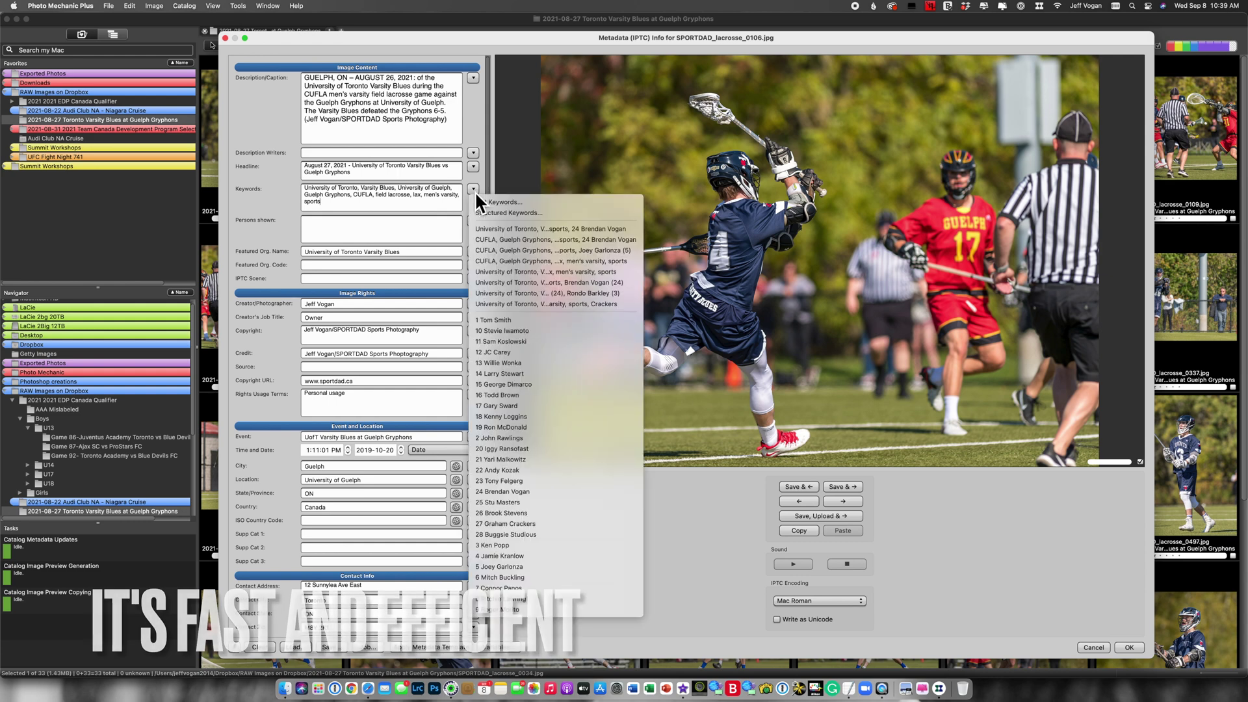
{"action": "left_click", "coordinate": [523, 492]}
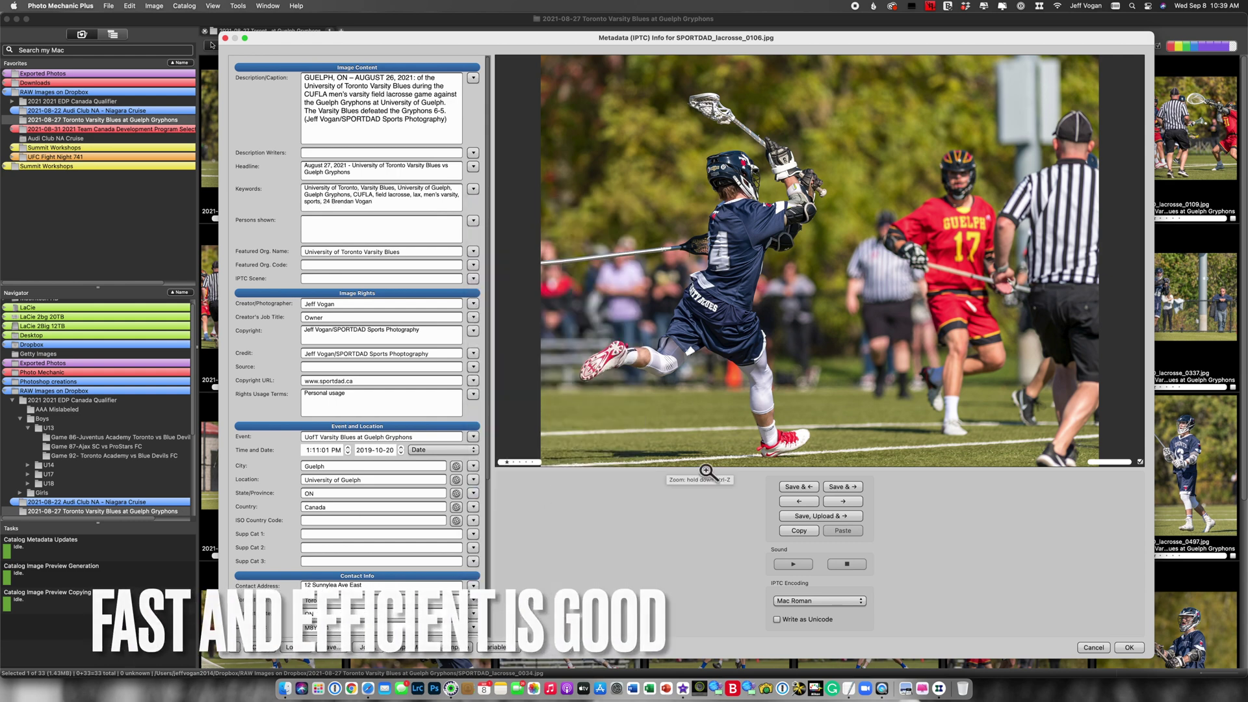
{"action": "left_click", "coordinate": [850, 487]}
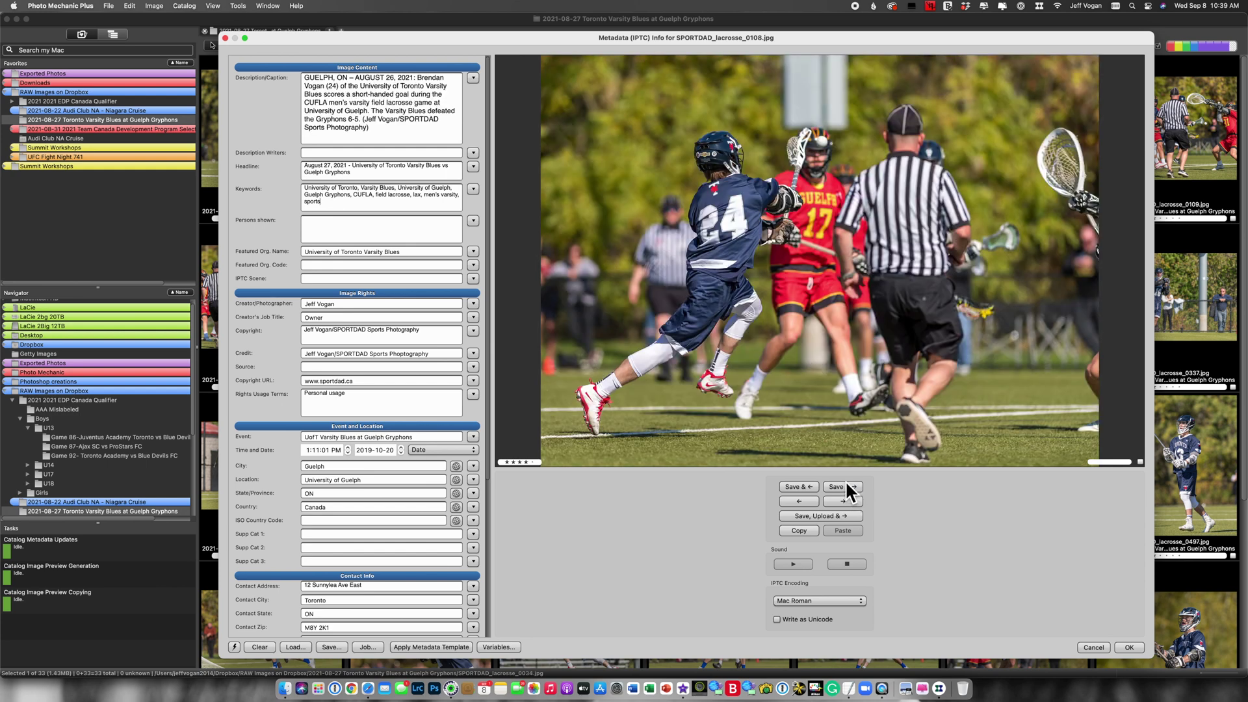
{"action": "left_click", "coordinate": [472, 189]}
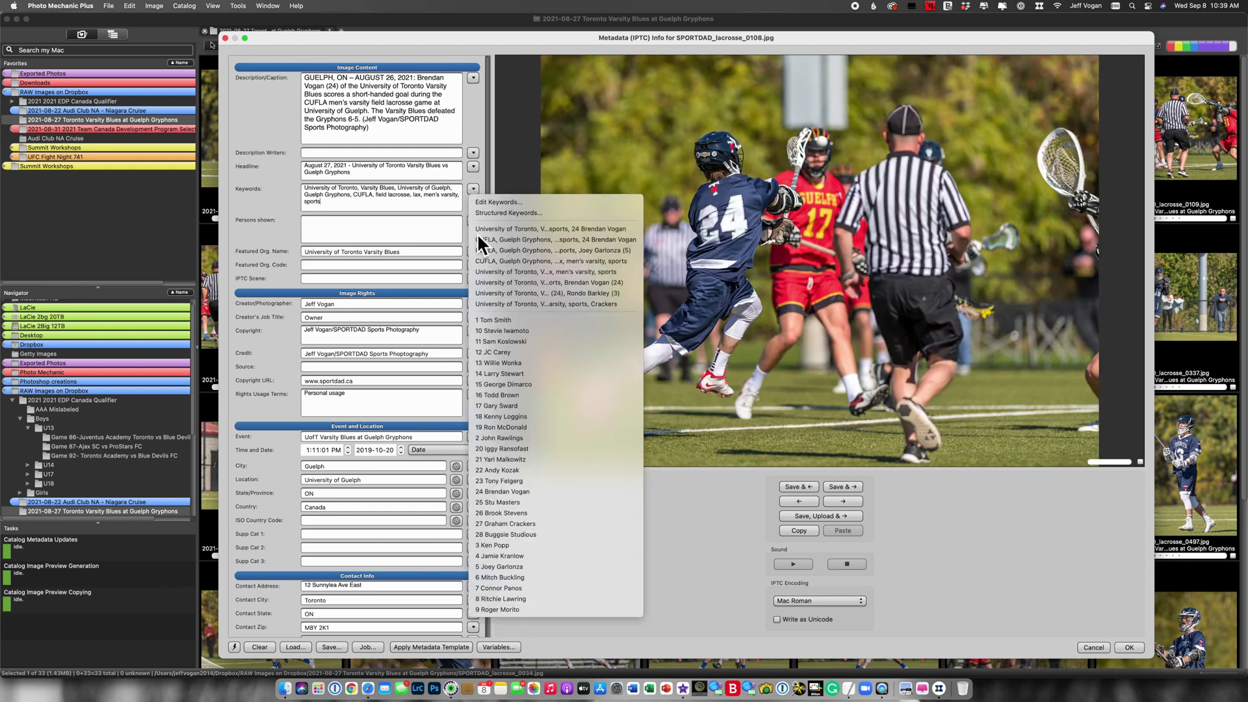
{"action": "left_click", "coordinate": [522, 492]}
{"action": "left_click", "coordinate": [844, 487]}
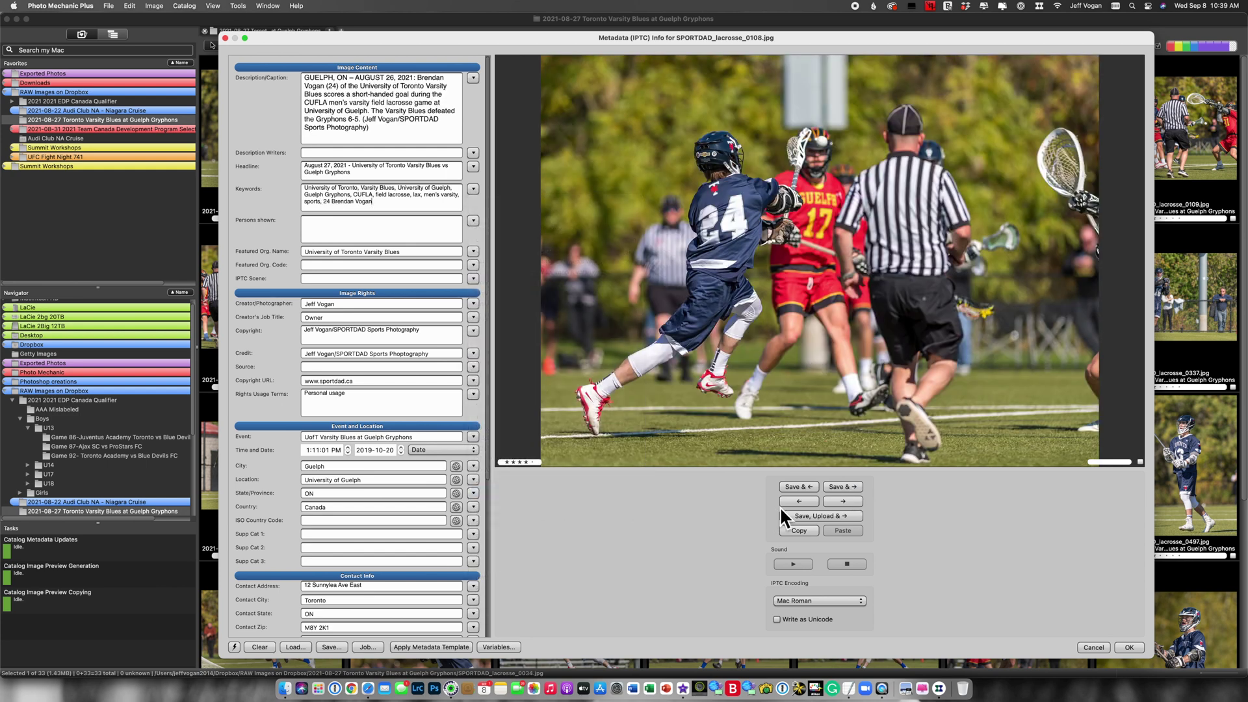
Keyword the next photos with their pictured players, including the jersey 9 player
{"action": "left_click", "coordinate": [472, 188]}
{"action": "left_click", "coordinate": [850, 486]}
{"action": "left_click", "coordinate": [850, 487]}
{"action": "left_click", "coordinate": [850, 487]}
{"action": "left_click", "coordinate": [472, 188]}
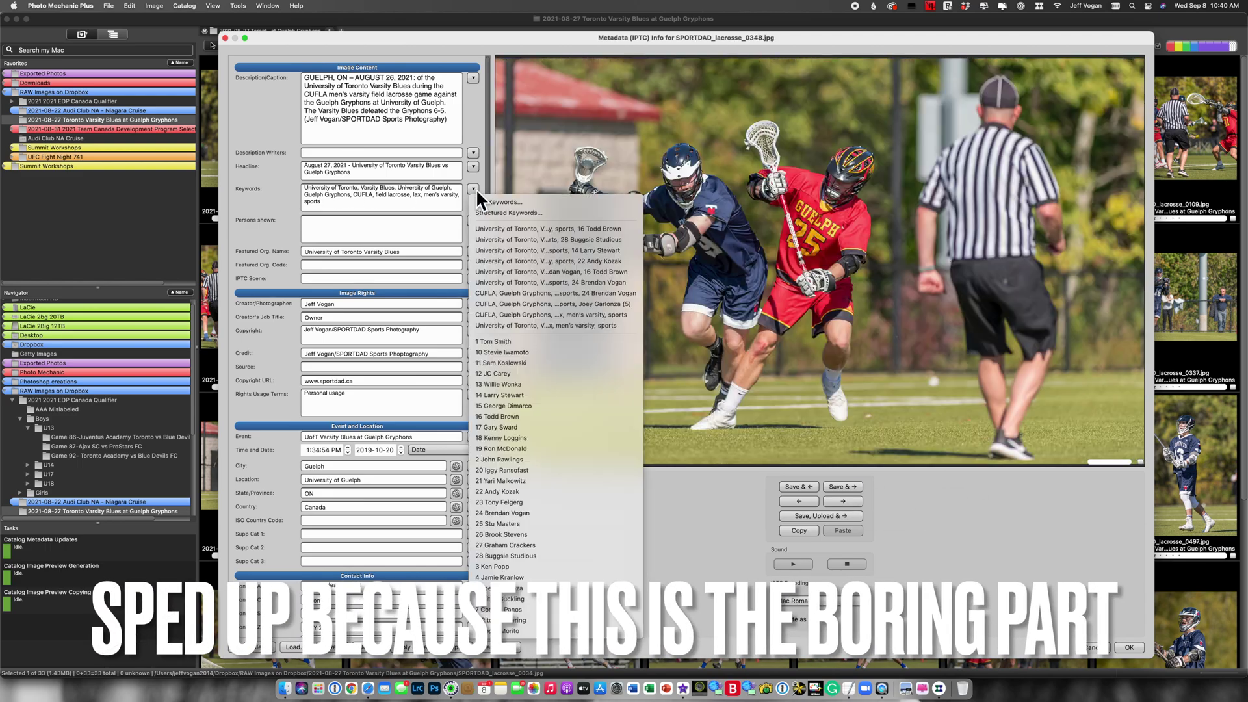
{"action": "left_click", "coordinate": [850, 487]}
{"action": "left_click", "coordinate": [473, 189]}
{"action": "left_click", "coordinate": [524, 630]}
{"action": "left_click", "coordinate": [844, 487]}
Keyword the remaining photos through 0721, add extra players to the team photo, and close
{"action": "left_click", "coordinate": [473, 188]}
{"action": "left_click", "coordinate": [516, 365]}
{"action": "left_click", "coordinate": [845, 487]}
{"action": "left_click", "coordinate": [845, 486]}
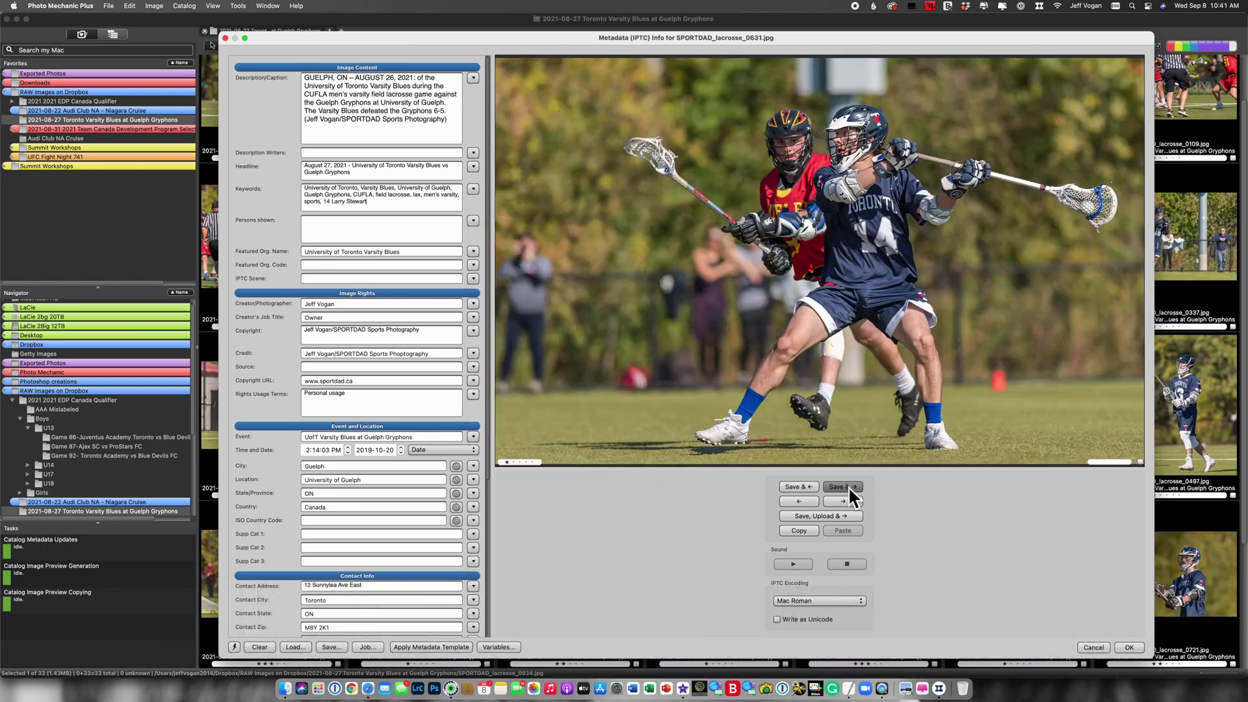
{"action": "left_click", "coordinate": [848, 487]}
{"action": "left_click", "coordinate": [845, 487]}
{"action": "left_click", "coordinate": [845, 487]}
{"action": "left_click", "coordinate": [473, 189]}
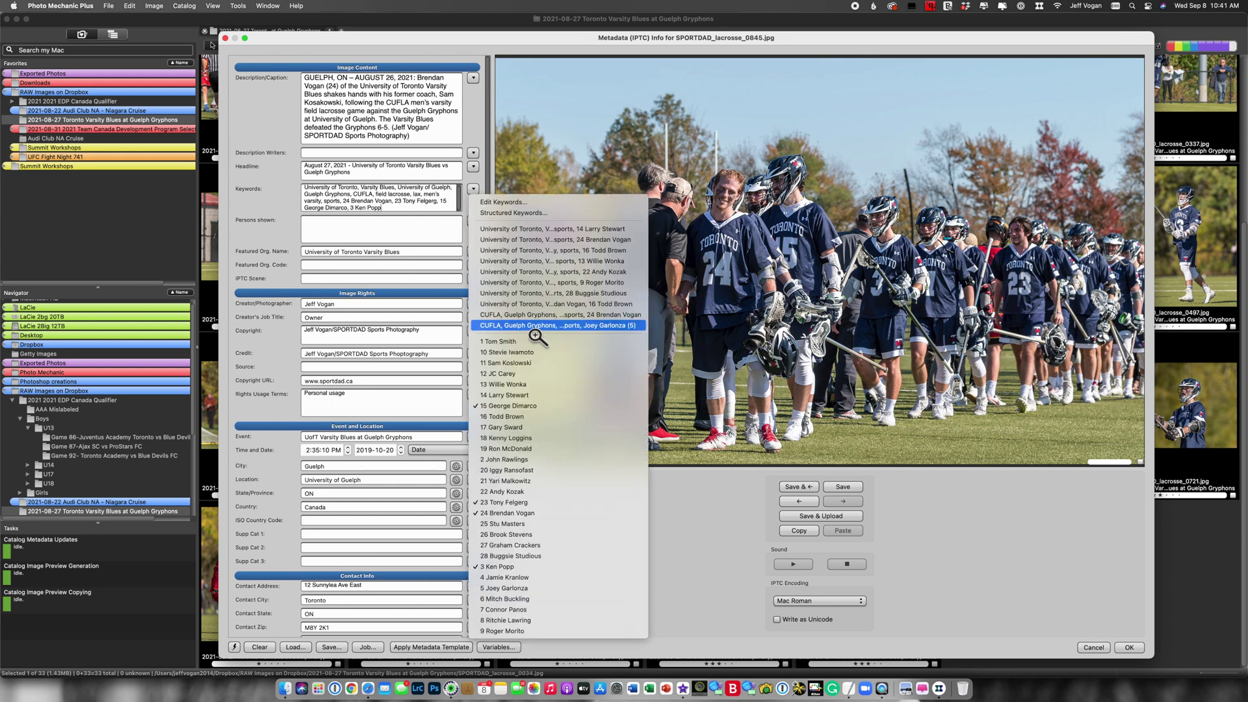
{"action": "left_click", "coordinate": [520, 323]}
{"action": "left_click", "coordinate": [1129, 647]}
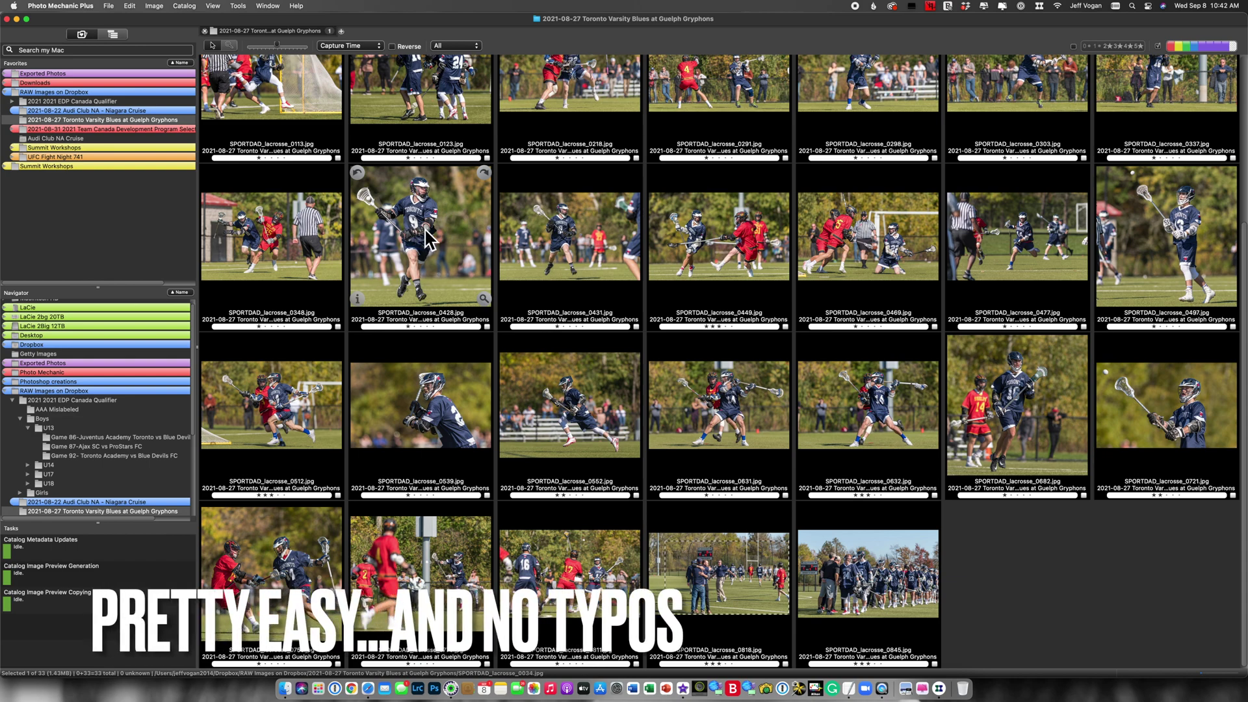
Select all 33 keyworded lacrosse photos and drag them into Lightroom Classic
{"action": "scroll", "coordinate": [427, 241], "scroll_direction": "up", "scroll_amount": 3}
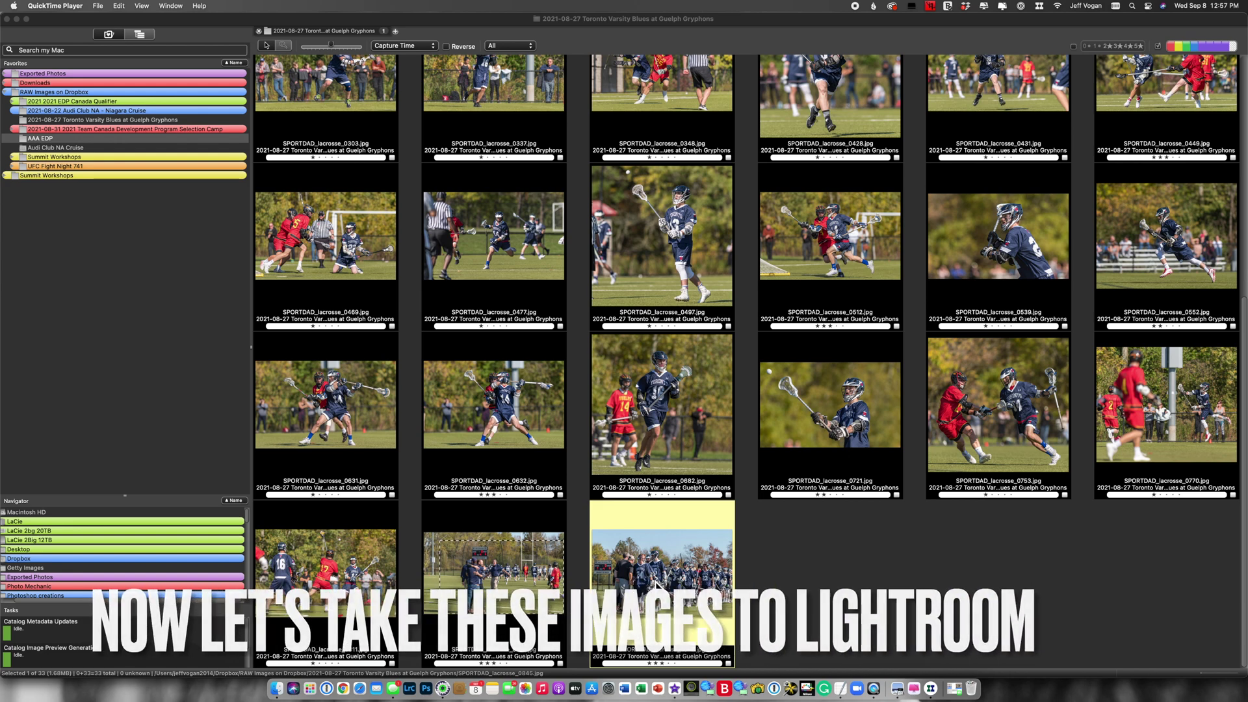
{"action": "left_click", "coordinate": [659, 589]}
{"action": "key", "text": "super+a"}
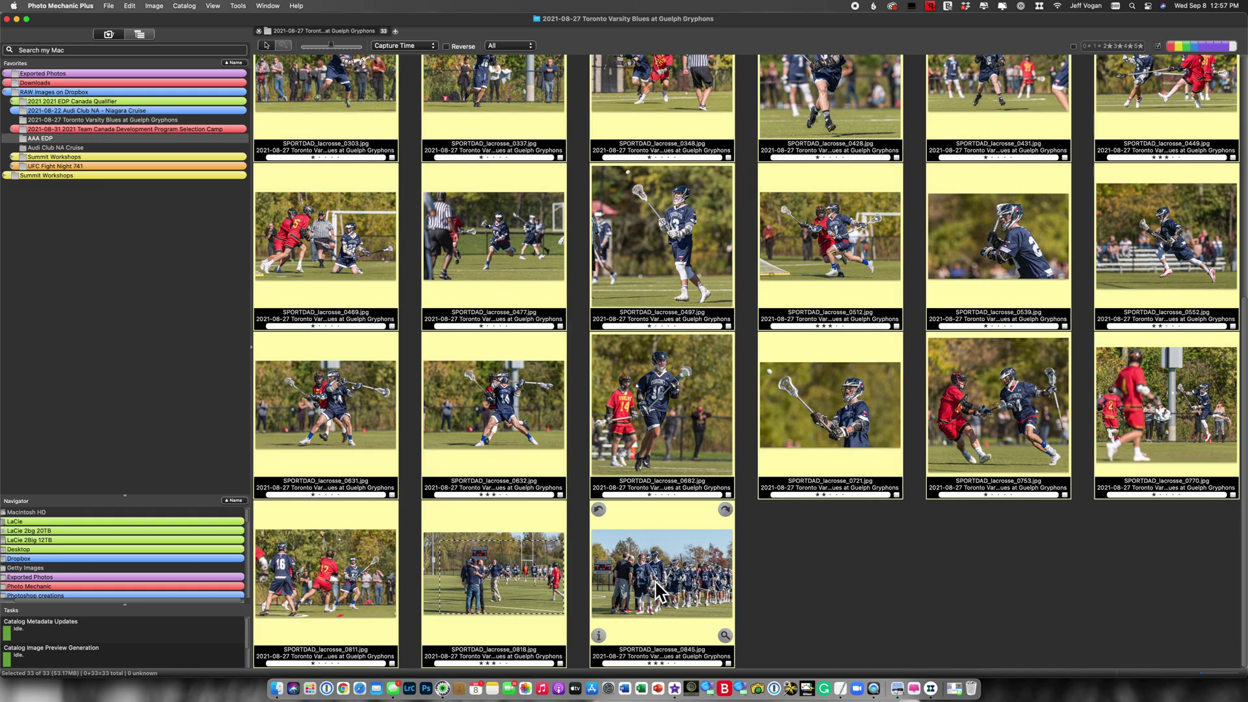
{"action": "left_click_drag", "start_coordinate": [520, 576], "coordinate": [414, 687]}
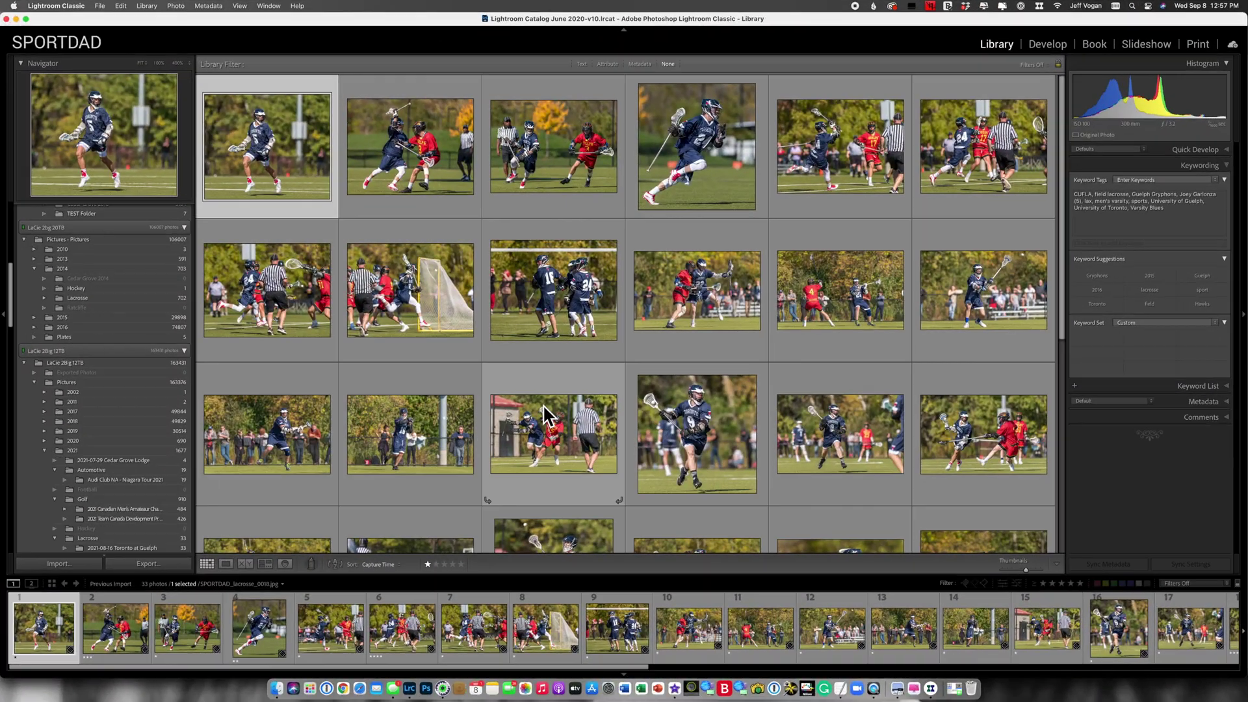
Scroll the Library's left panel down to reveal the Collections panel
{"action": "scroll", "coordinate": [296, 421], "scroll_direction": "down", "scroll_amount": 1}
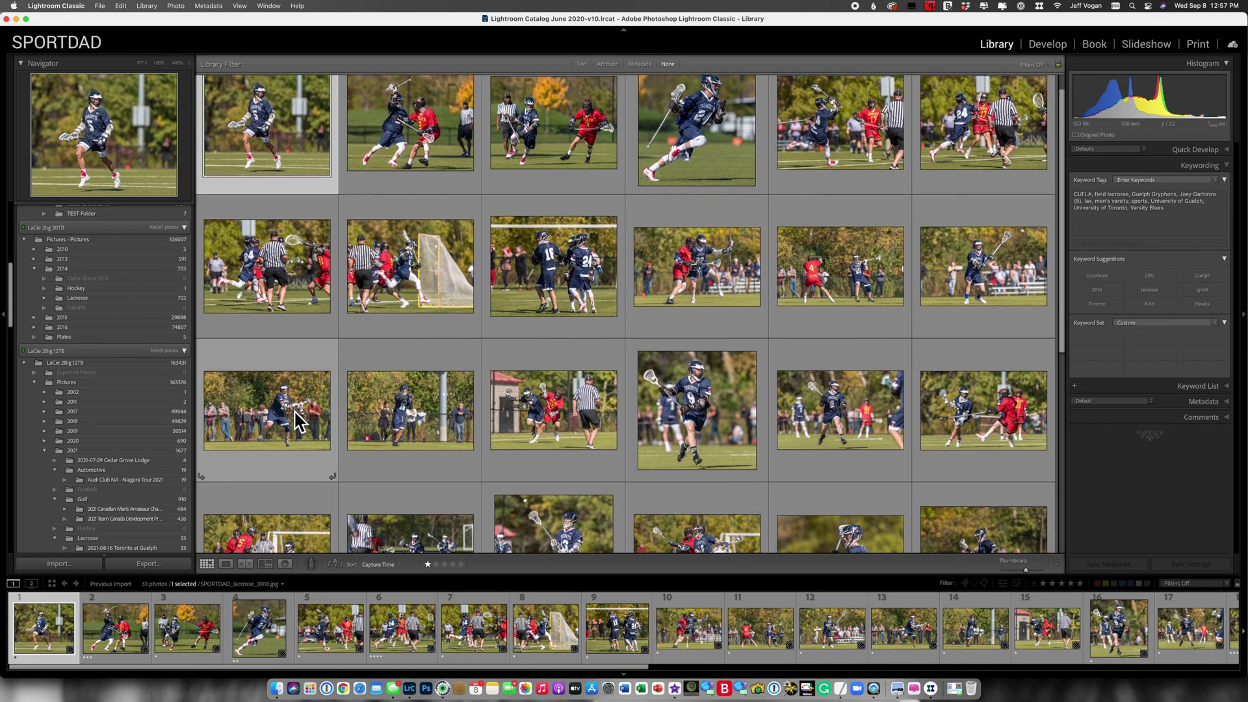
{"action": "scroll", "coordinate": [136, 425], "scroll_direction": "down", "scroll_amount": 8}
{"action": "scroll", "coordinate": [136, 426], "scroll_direction": "down", "scroll_amount": 5}
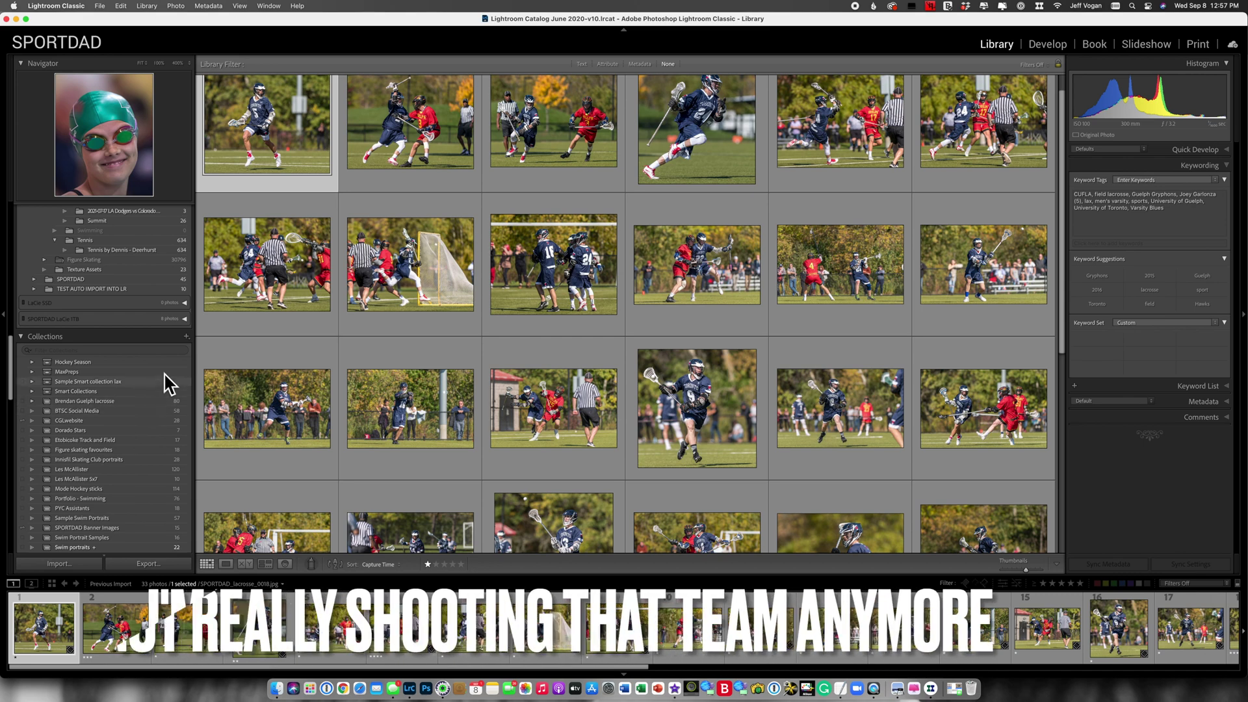
Create a collection set named '2021 UofT Men's Varsity Lacrosse Team' in the Collections panel
{"action": "left_click", "coordinate": [186, 336]}
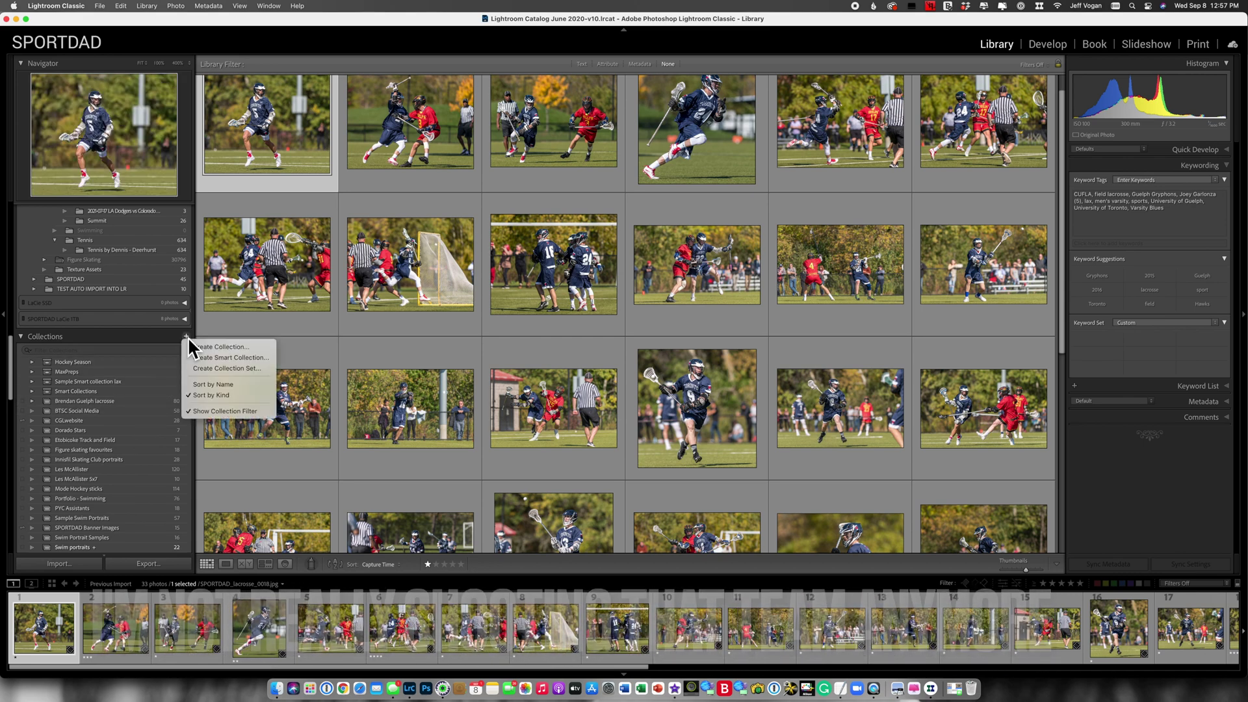
{"action": "left_click", "coordinate": [256, 369]}
{"action": "type", "text": "2"}
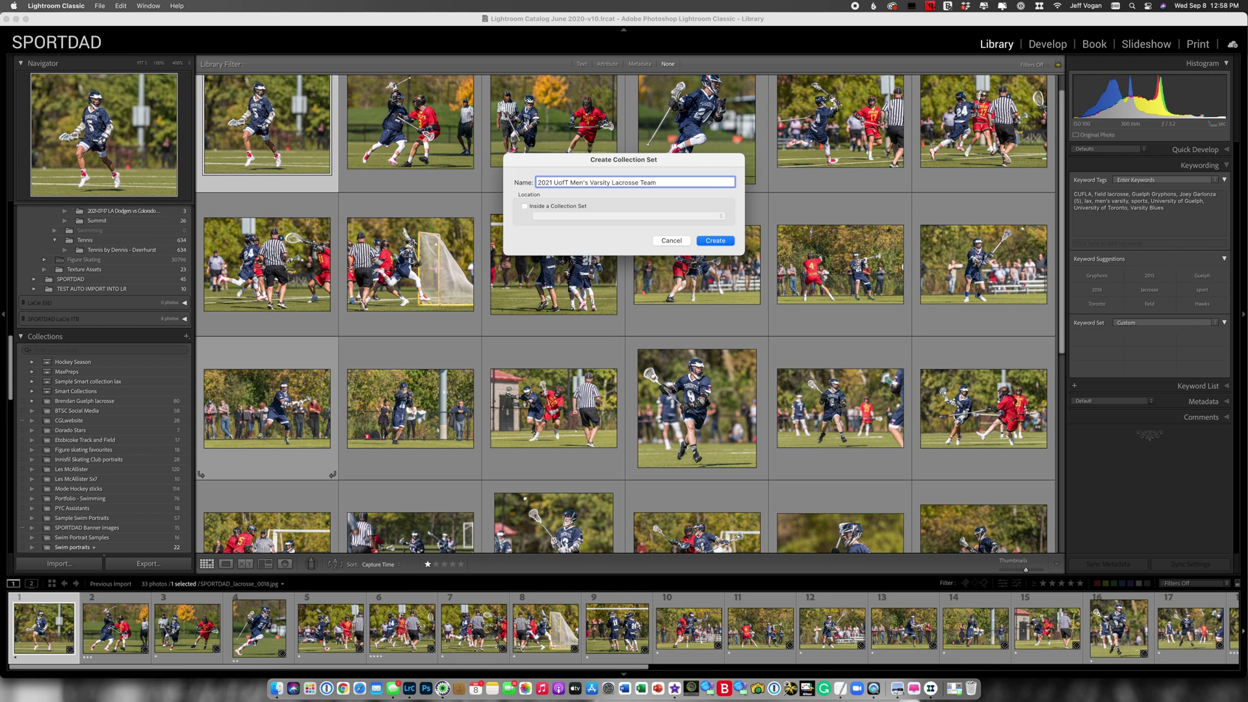
{"action": "left_click", "coordinate": [721, 242]}
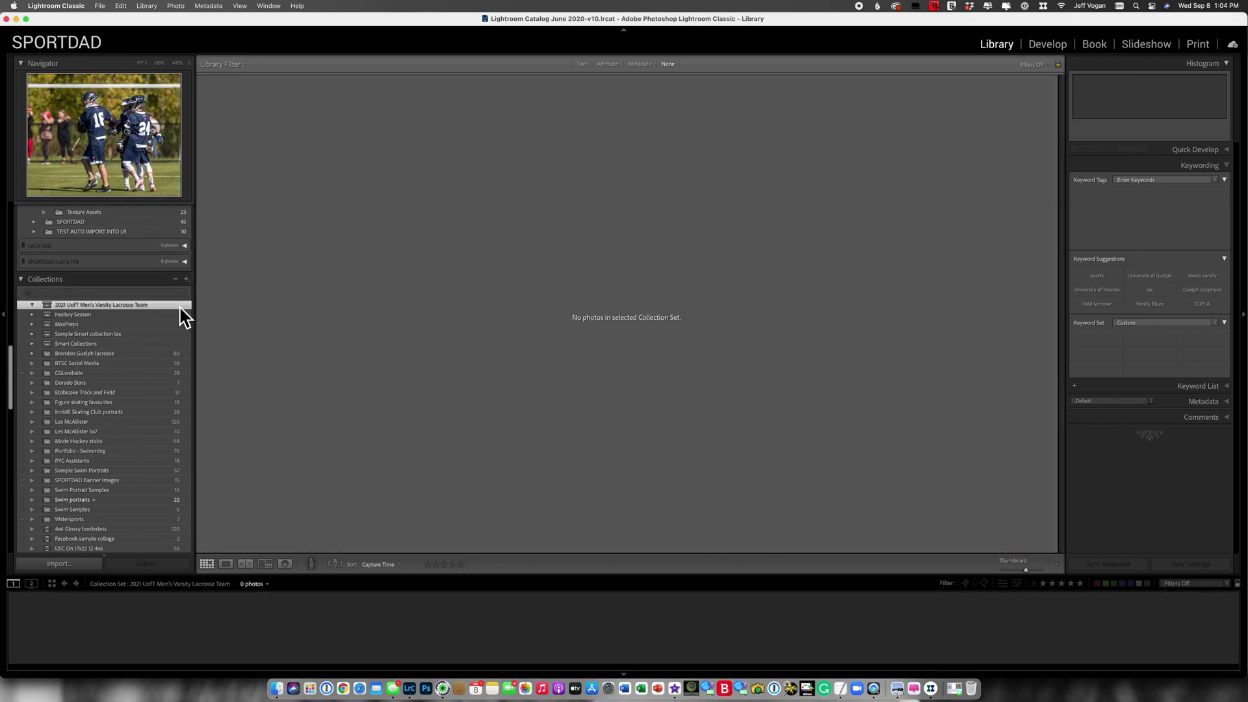
Start a smart collection in the team set, named with the jersey 1 roster entry
{"action": "right_click", "coordinate": [179, 306]}
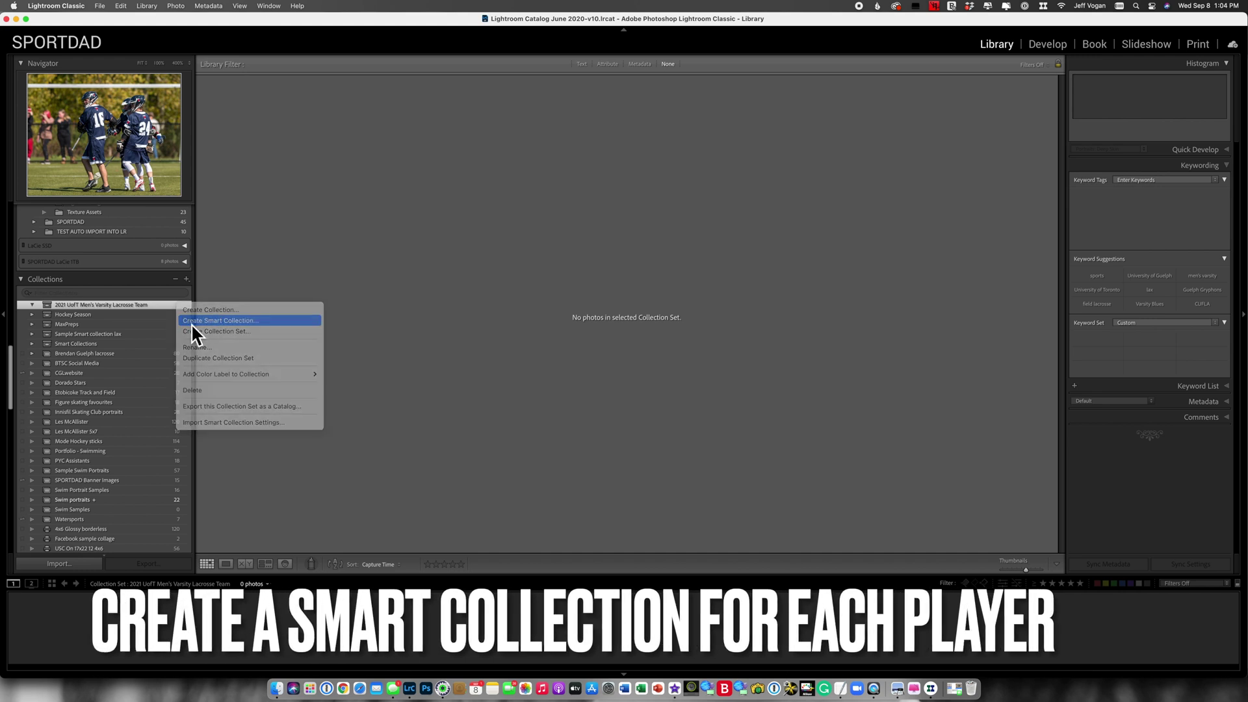
{"action": "left_click", "coordinate": [191, 321]}
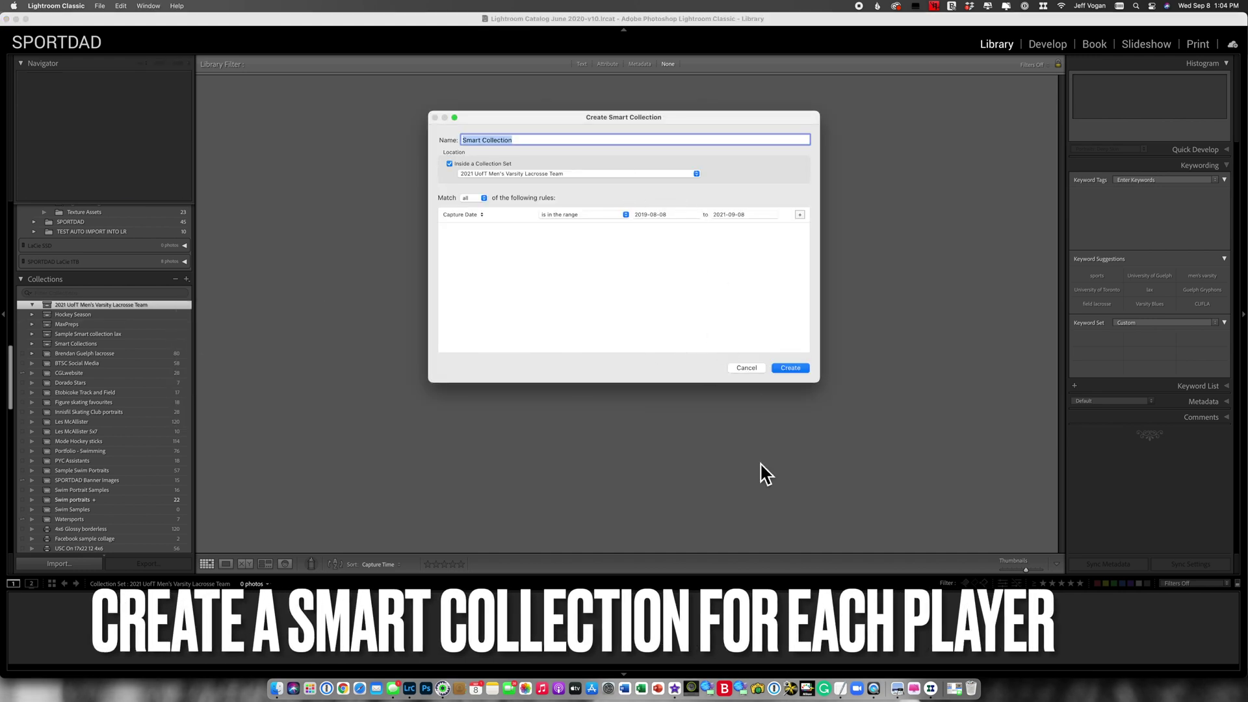
{"action": "left_click", "coordinate": [840, 687]}
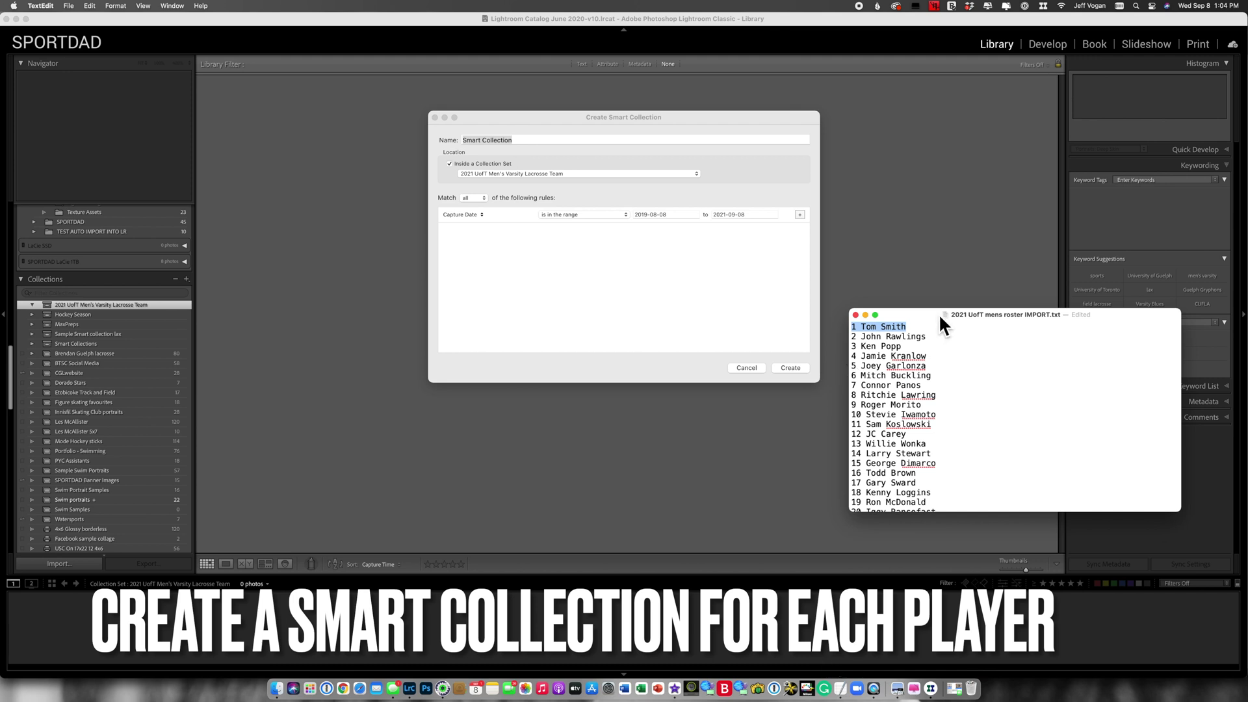
{"action": "left_click_drag", "start_coordinate": [908, 326], "coordinate": [850, 327]}
{"action": "key", "text": "super+c"}
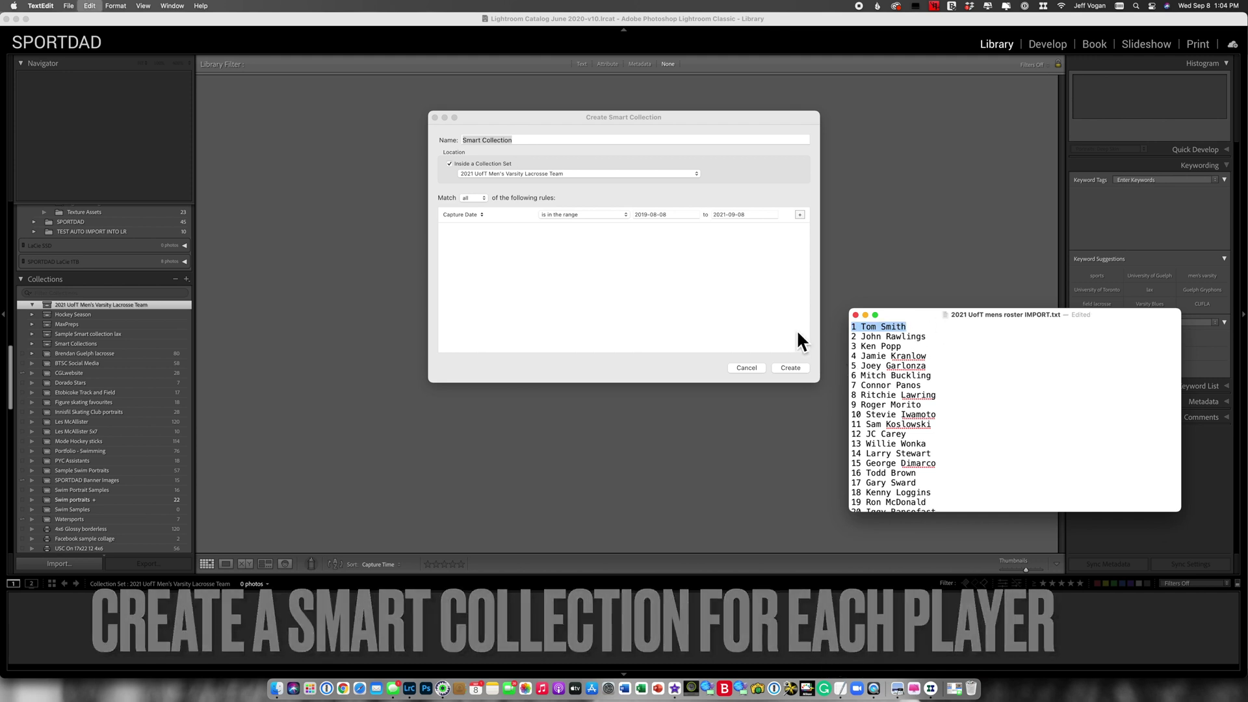
{"action": "left_click", "coordinate": [543, 138]}
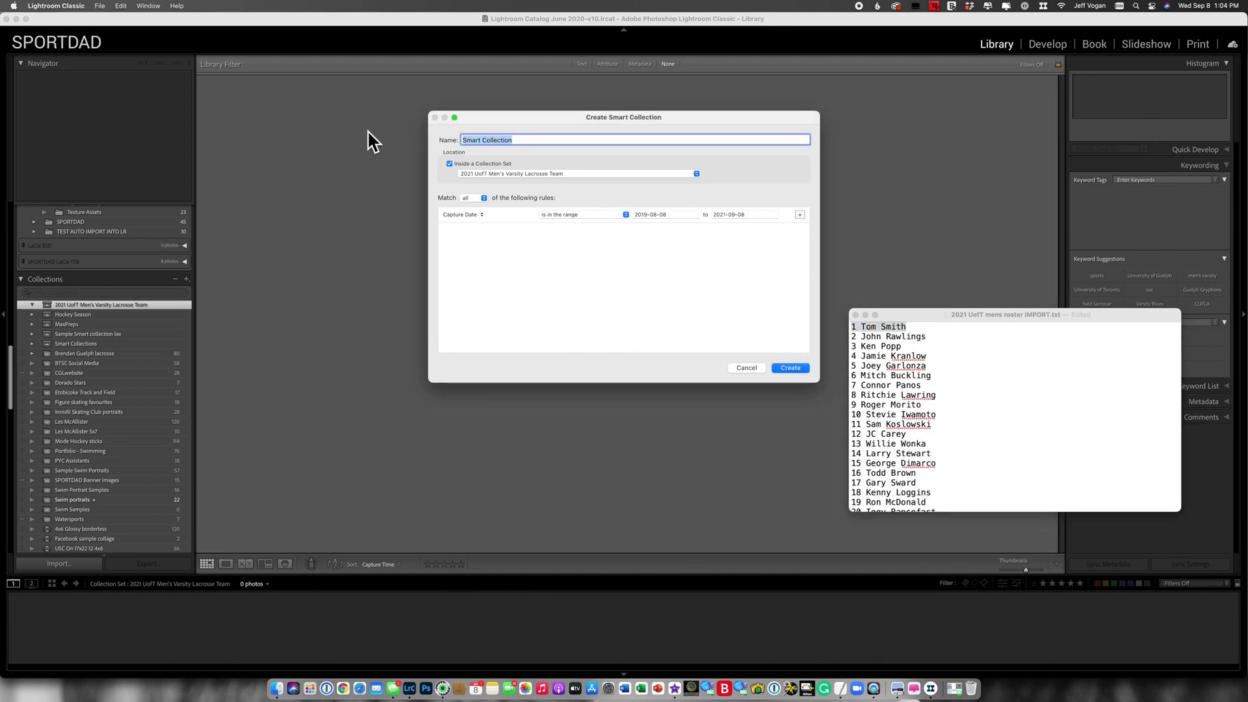
{"action": "key", "text": "super+v"}
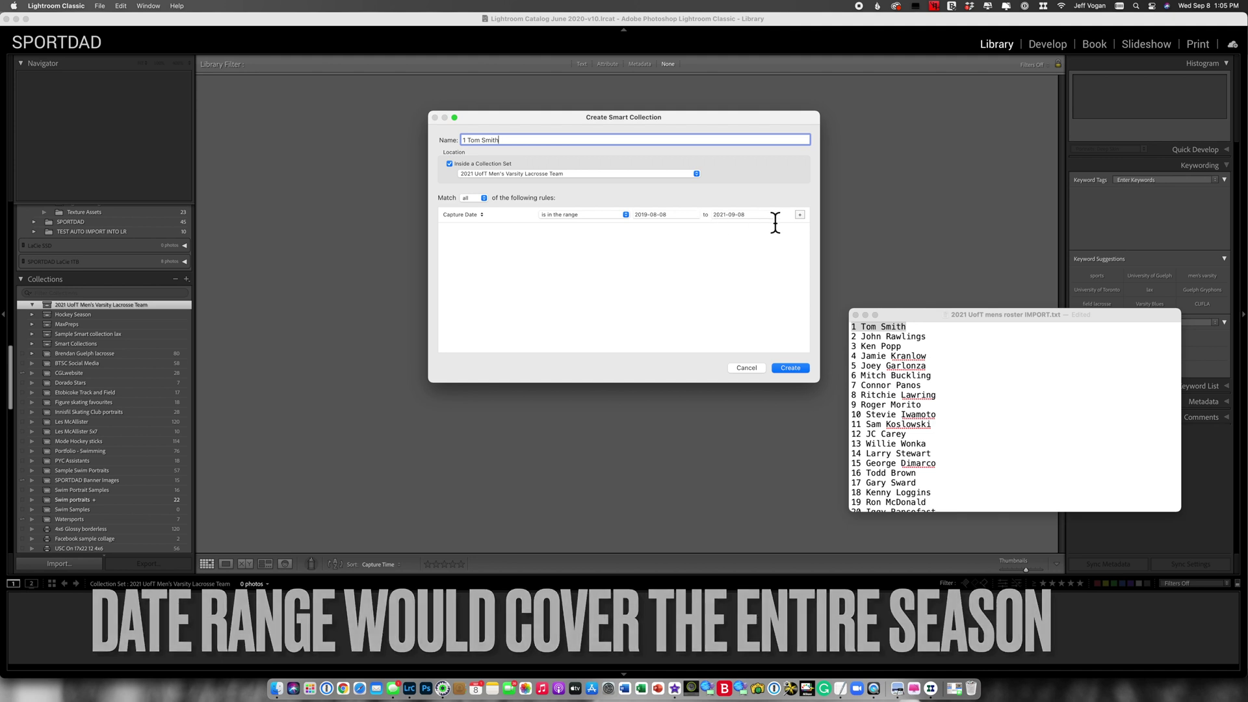
Add a second rule: Keywords contains lacrosse
{"action": "left_click", "coordinate": [800, 214]}
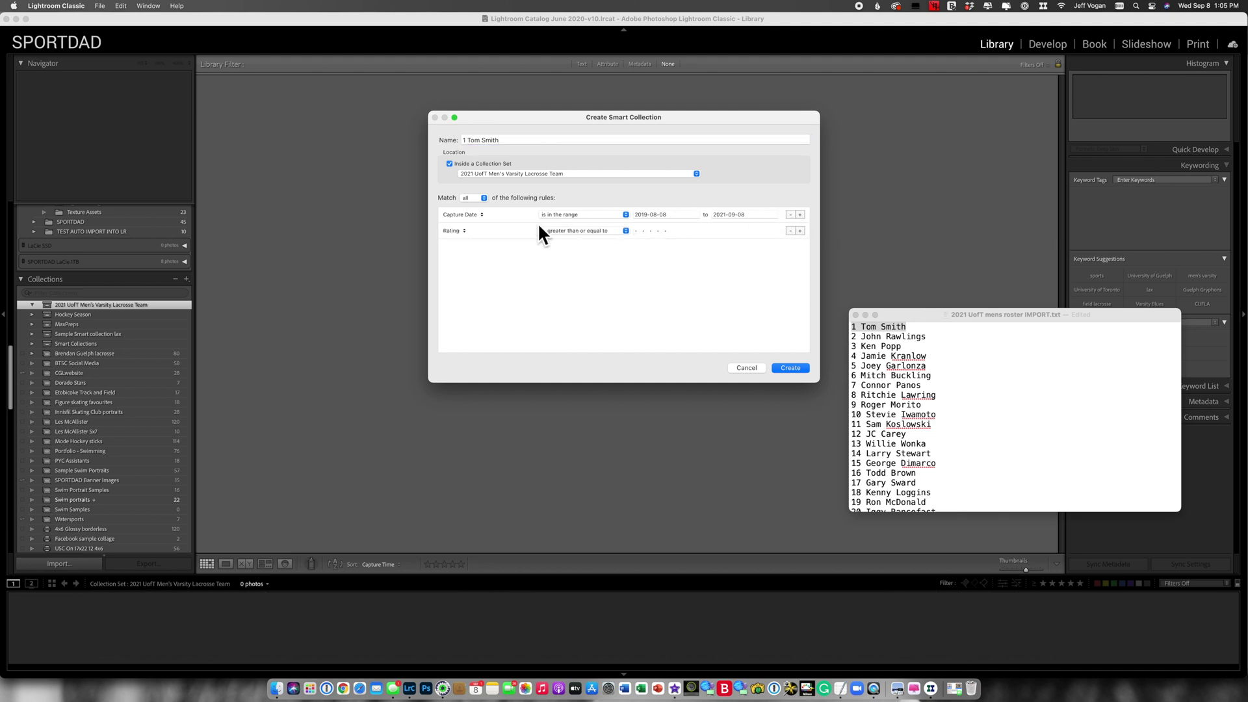
{"action": "left_click", "coordinate": [462, 232]}
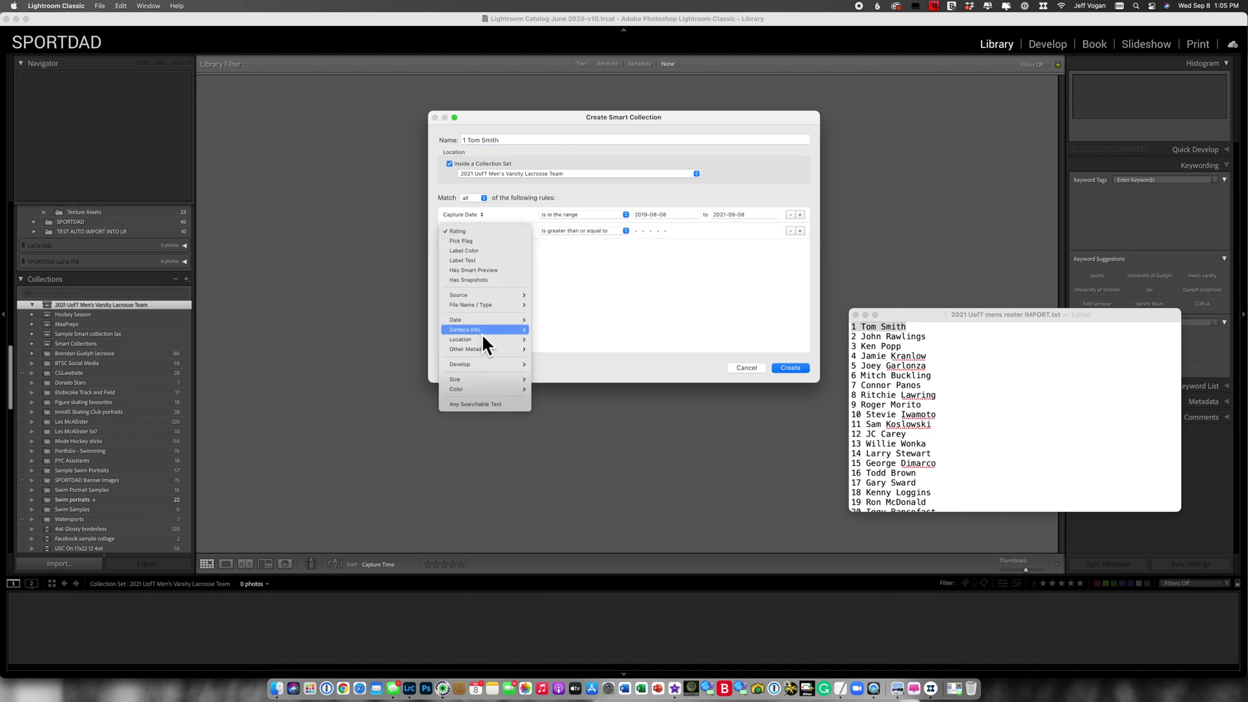
{"action": "mouse_move", "coordinate": [482, 349]}
{"action": "left_click", "coordinate": [551, 369]}
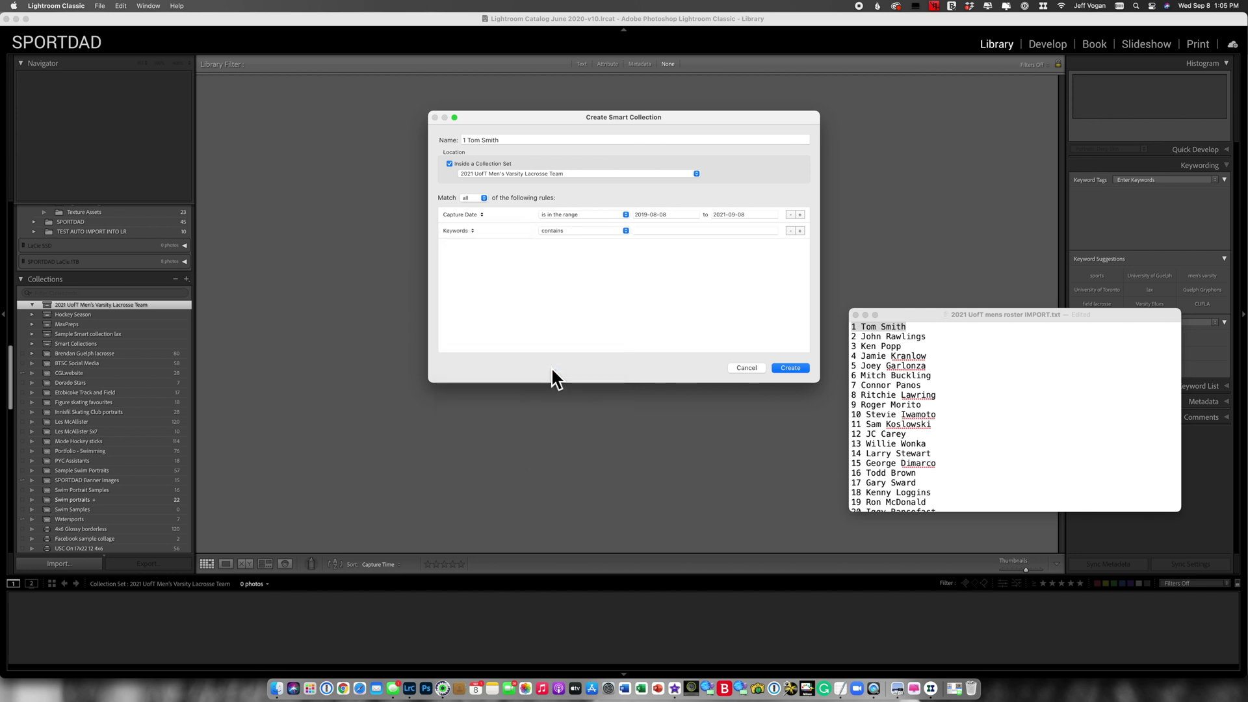
{"action": "left_click", "coordinate": [653, 232]}
Add a third rule matching the jersey 1 player's name keyword, then create the collection
{"action": "left_click", "coordinate": [800, 230]}
{"action": "left_click", "coordinate": [462, 248]}
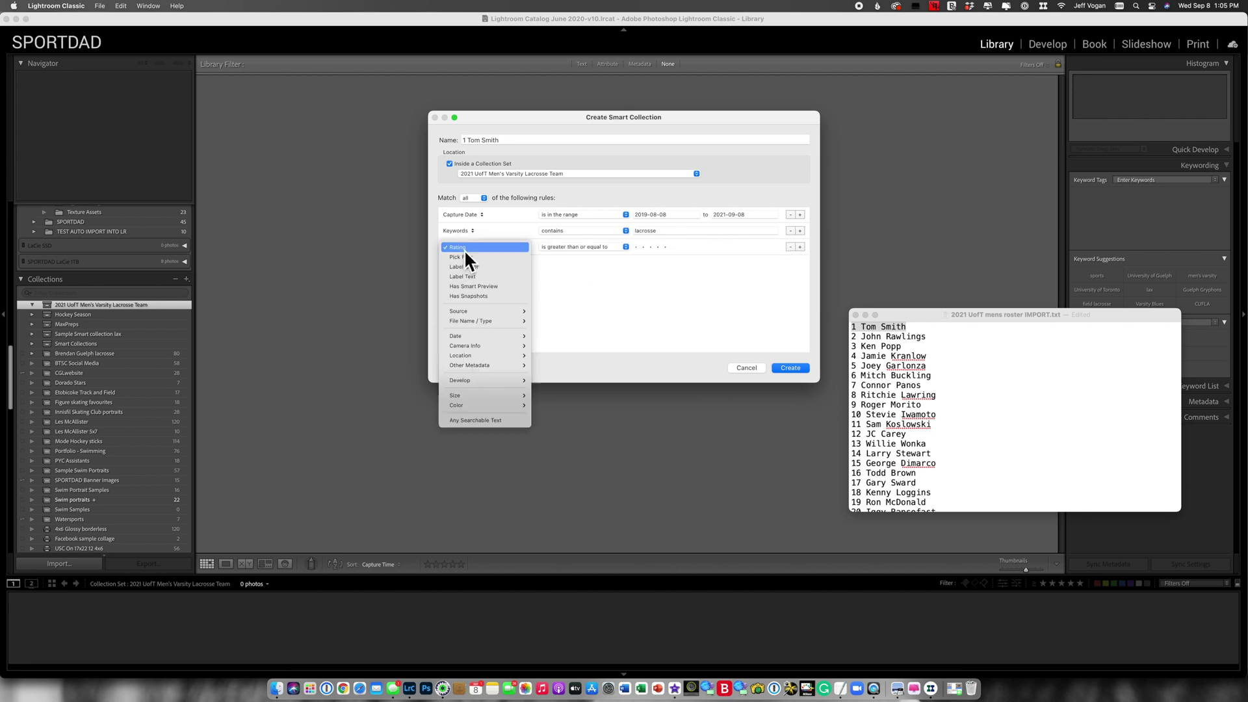
{"action": "mouse_move", "coordinate": [481, 357]}
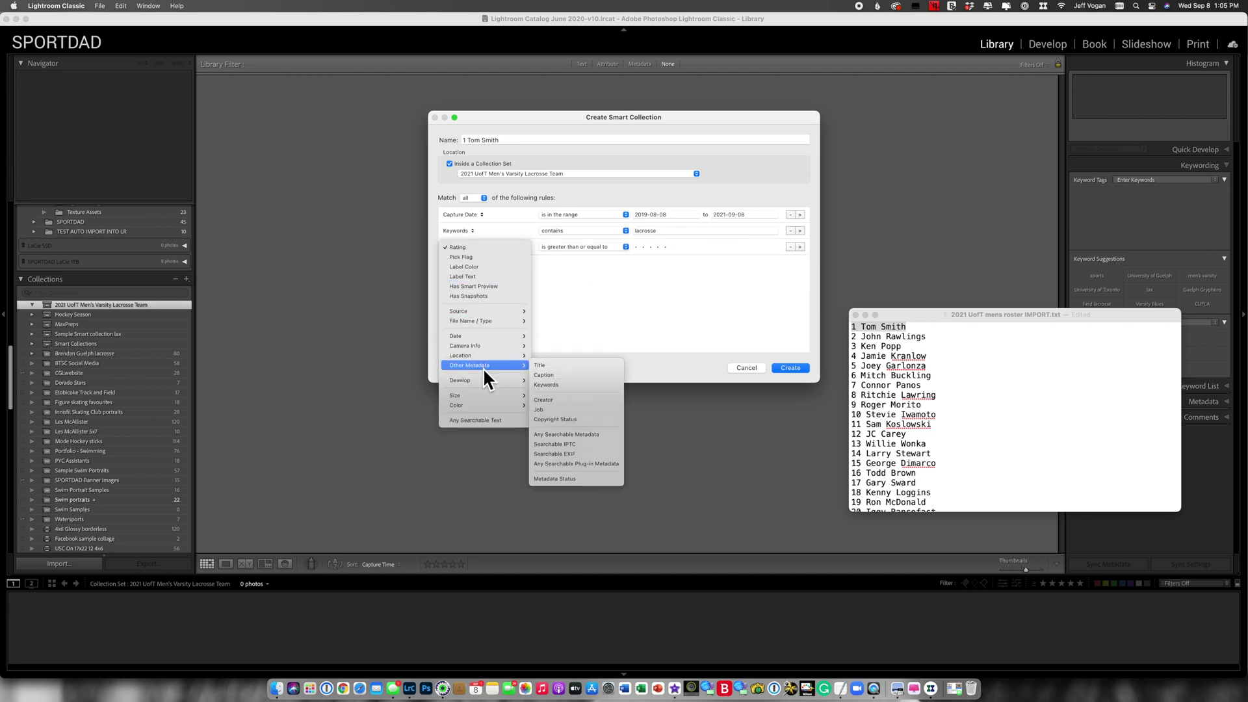
{"action": "left_click", "coordinate": [551, 385]}
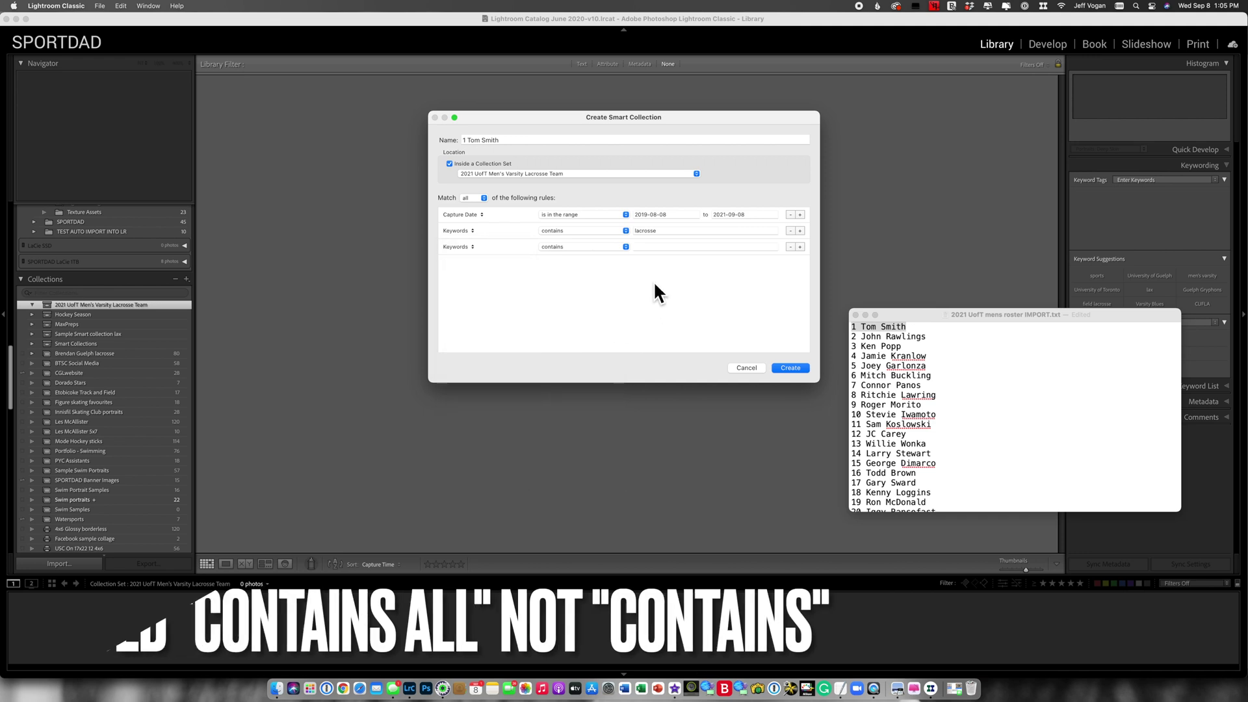
{"action": "left_click", "coordinate": [653, 249]}
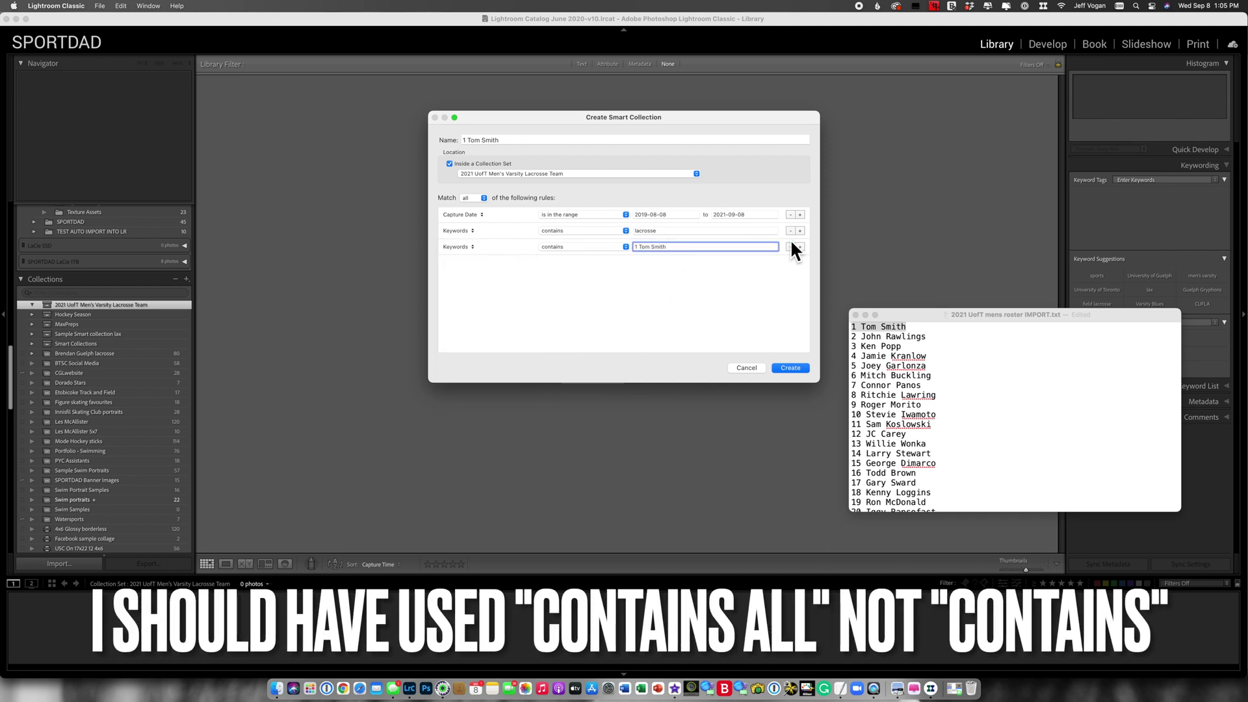
{"action": "key", "text": "BackSpace"}
{"action": "key", "text": "BackSpace"}
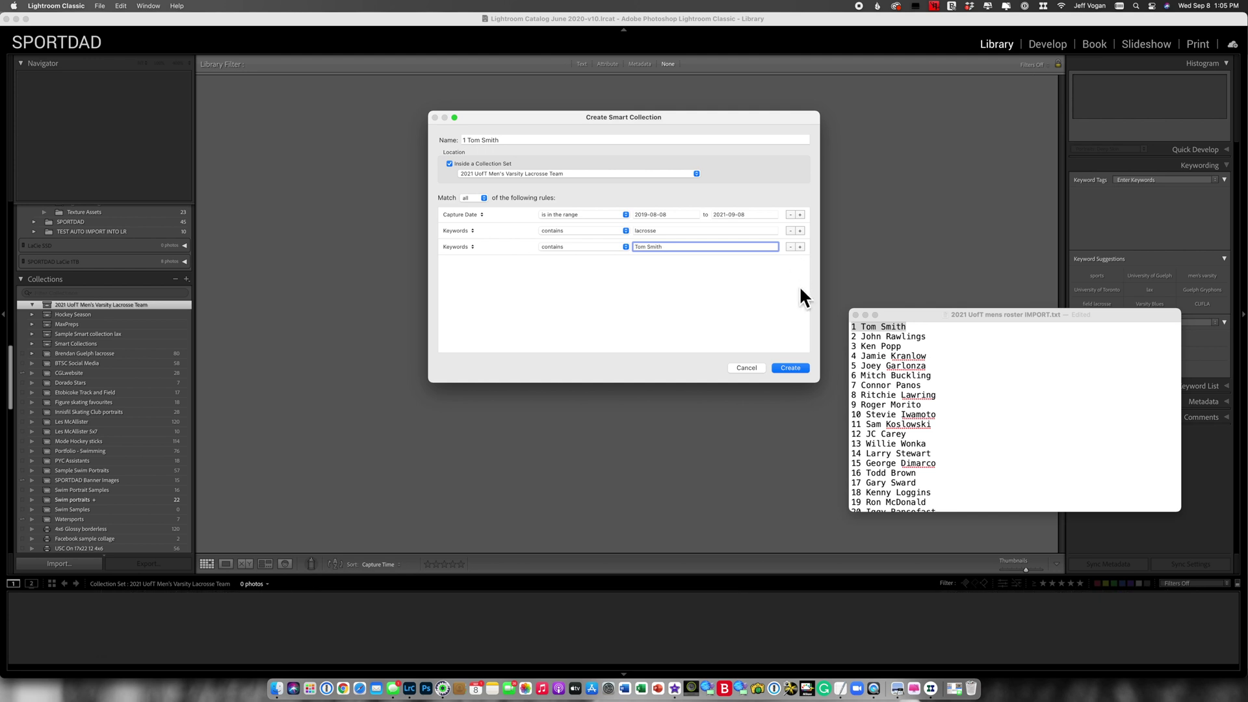
{"action": "left_click", "coordinate": [801, 371]}
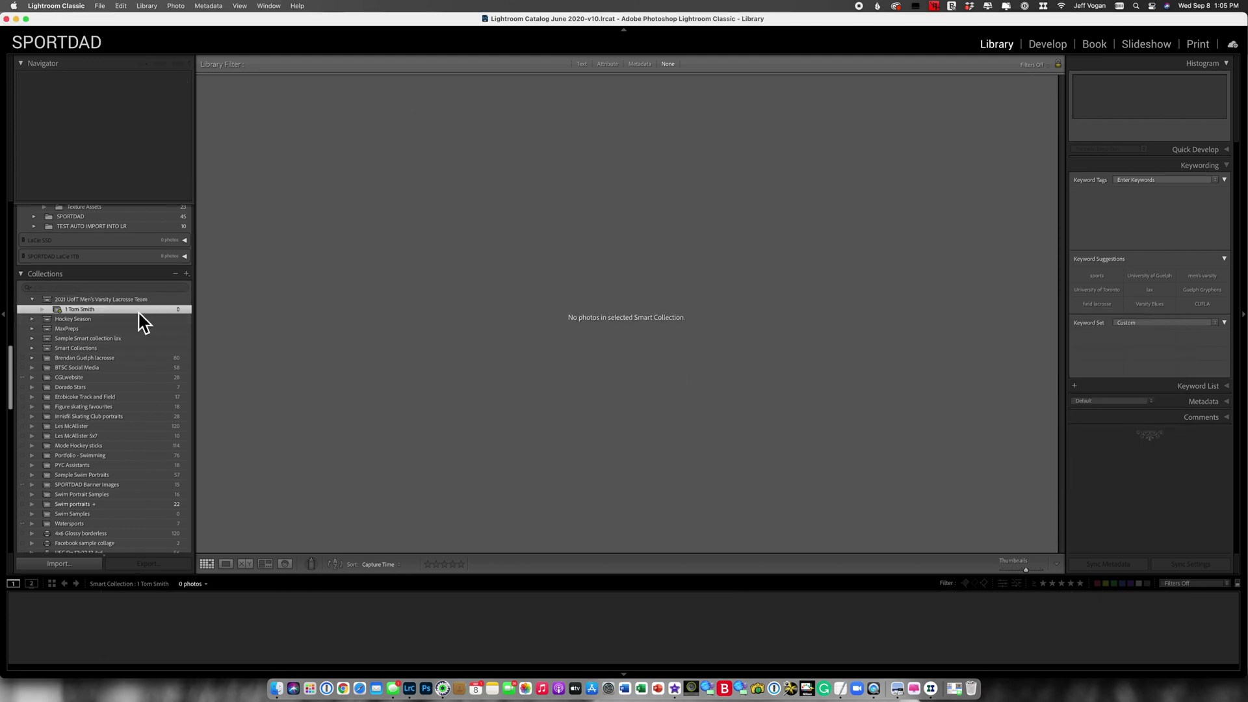
Duplicate the jersey 1 smart collection and open the copy for editing
{"action": "right_click", "coordinate": [139, 315]}
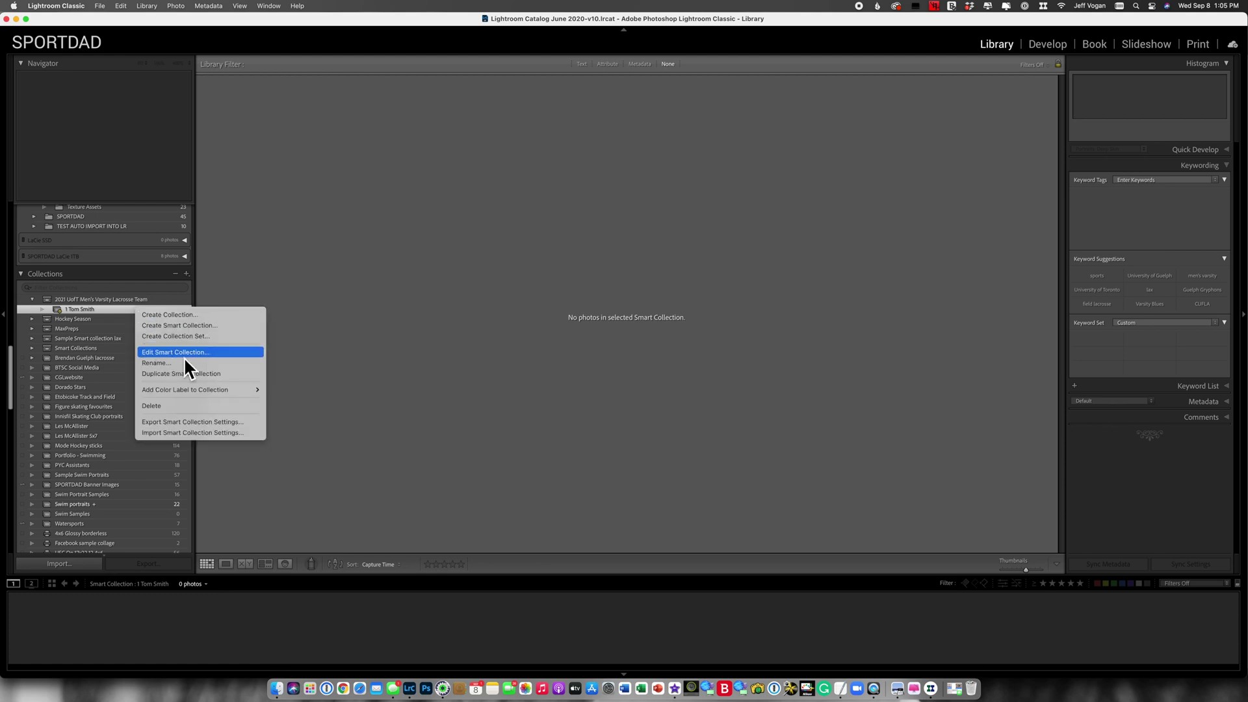
{"action": "left_click", "coordinate": [210, 374]}
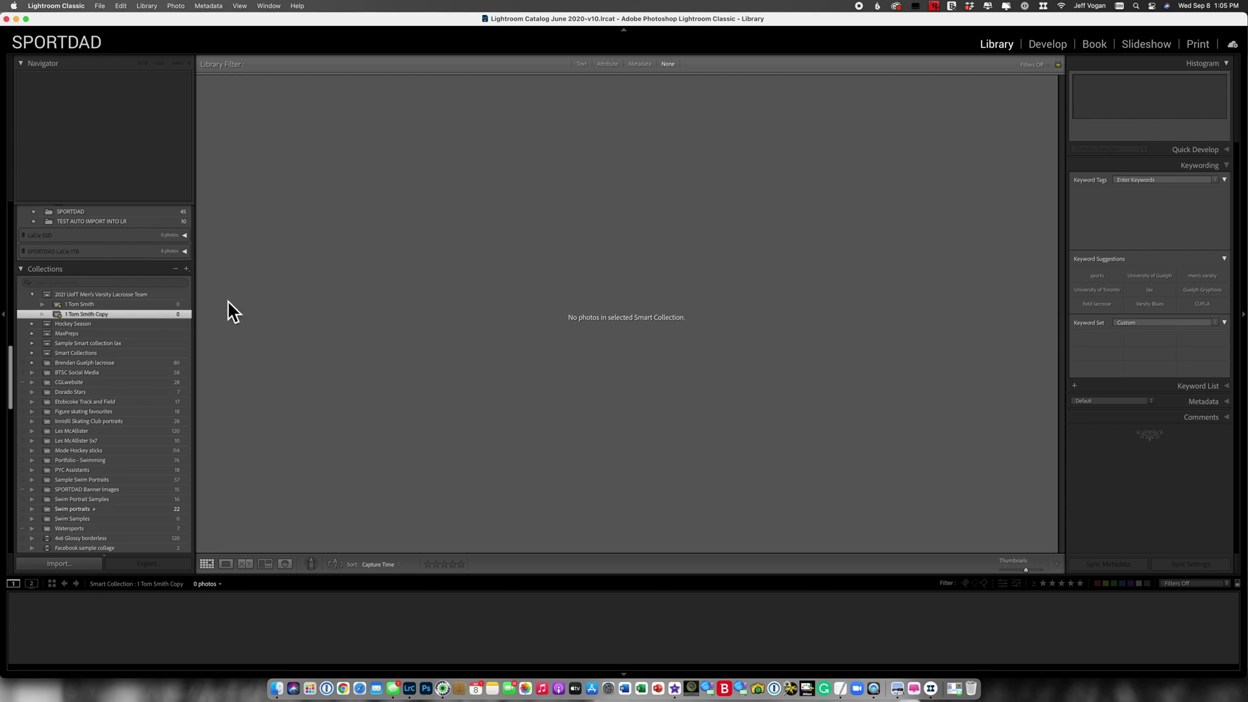
{"action": "double_click", "coordinate": [132, 315]}
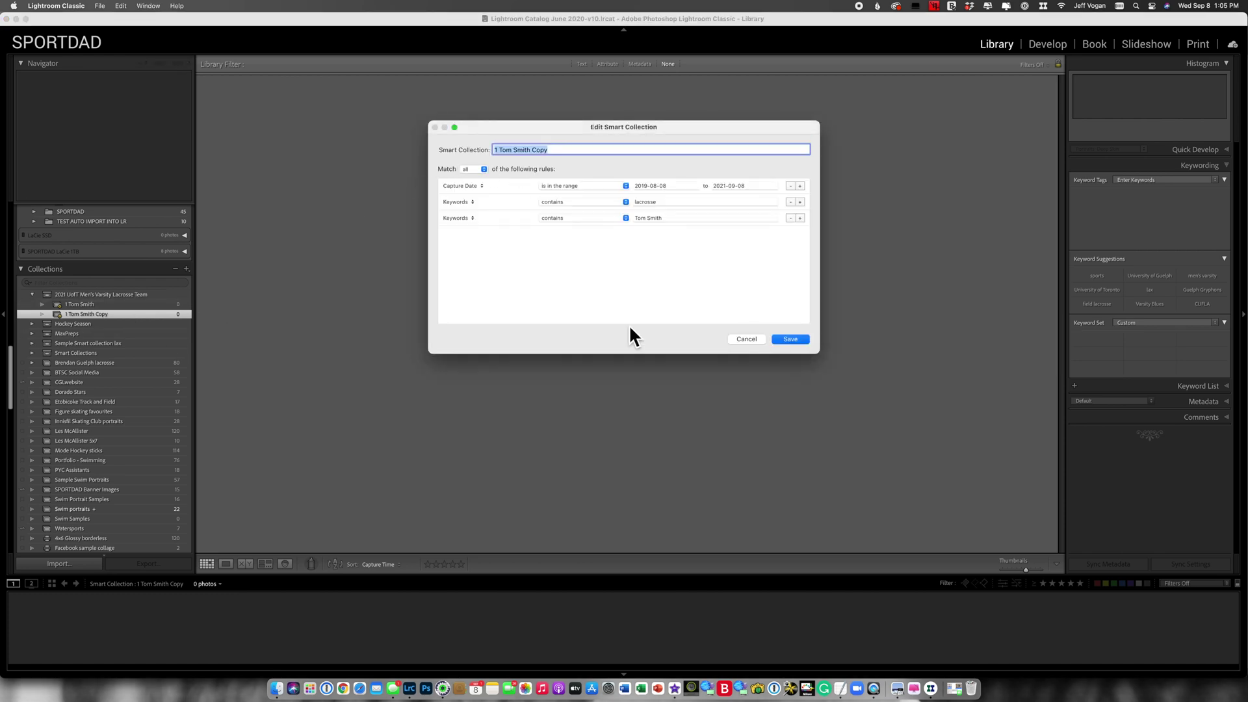
Rename the copy to the jersey 24 roster entry, set its player keyword to match, and save
{"action": "left_click", "coordinate": [837, 686]}
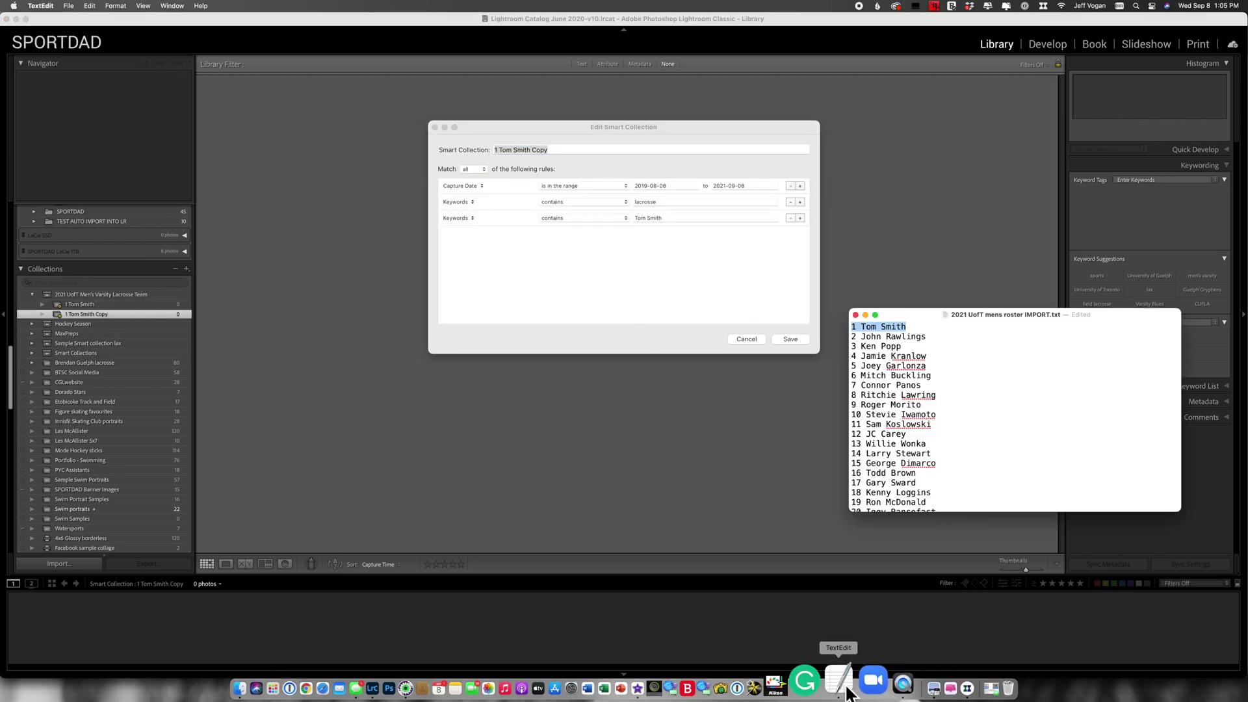
{"action": "scroll", "coordinate": [952, 465], "scroll_direction": "down", "scroll_amount": 1}
{"action": "scroll", "coordinate": [952, 465], "scroll_direction": "down", "scroll_amount": 3}
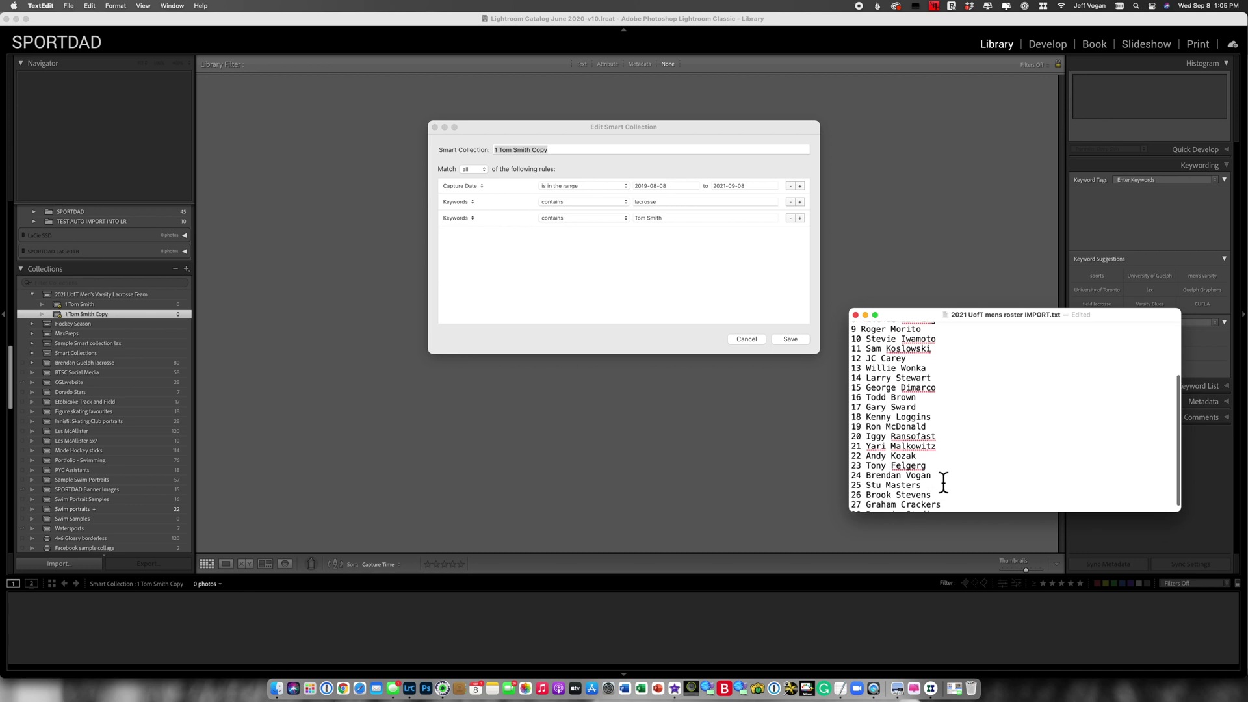
{"action": "left_click_drag", "start_coordinate": [943, 480], "coordinate": [782, 479]}
{"action": "key", "text": "super+c"}
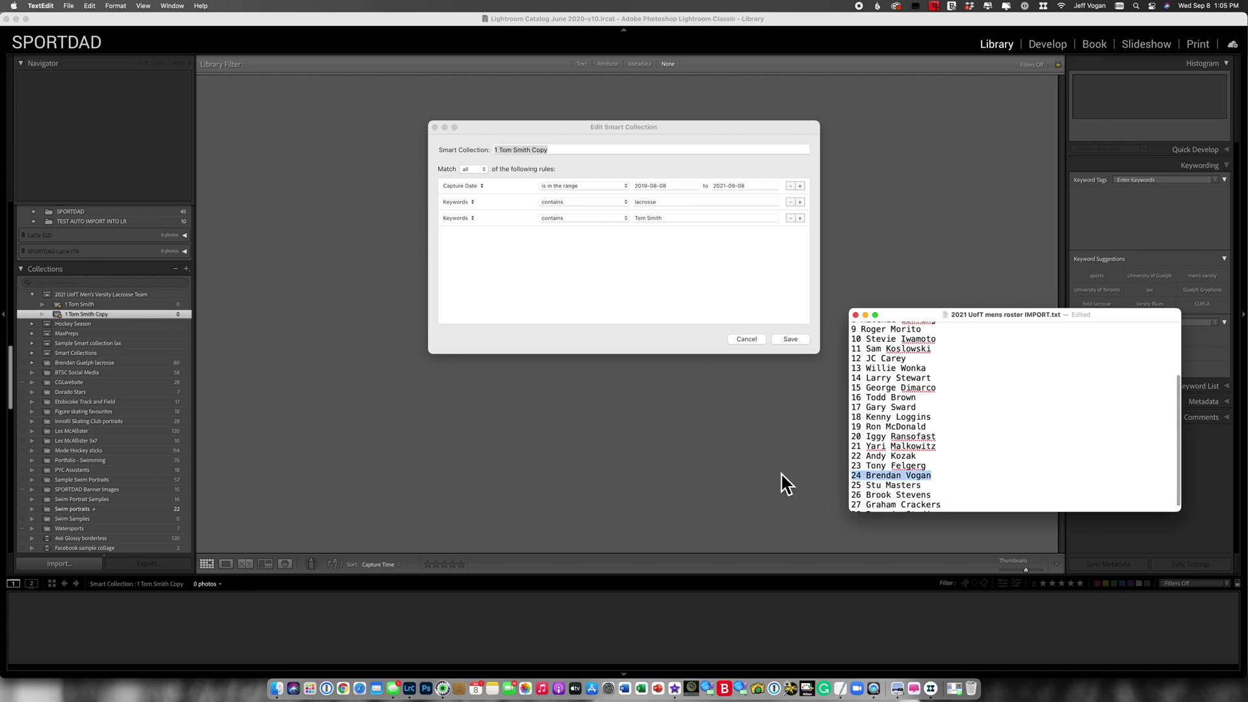
{"action": "left_click", "coordinate": [577, 150]}
{"action": "key", "text": "super+v"}
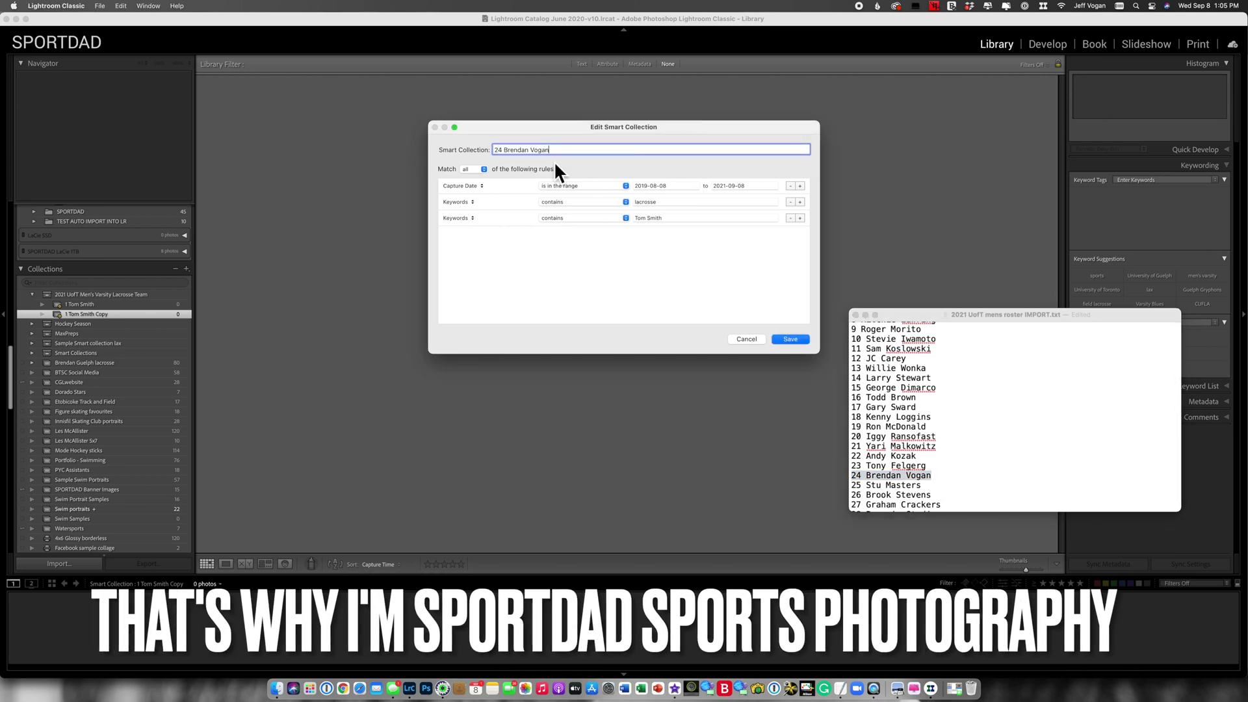
{"action": "left_click", "coordinate": [681, 220]}
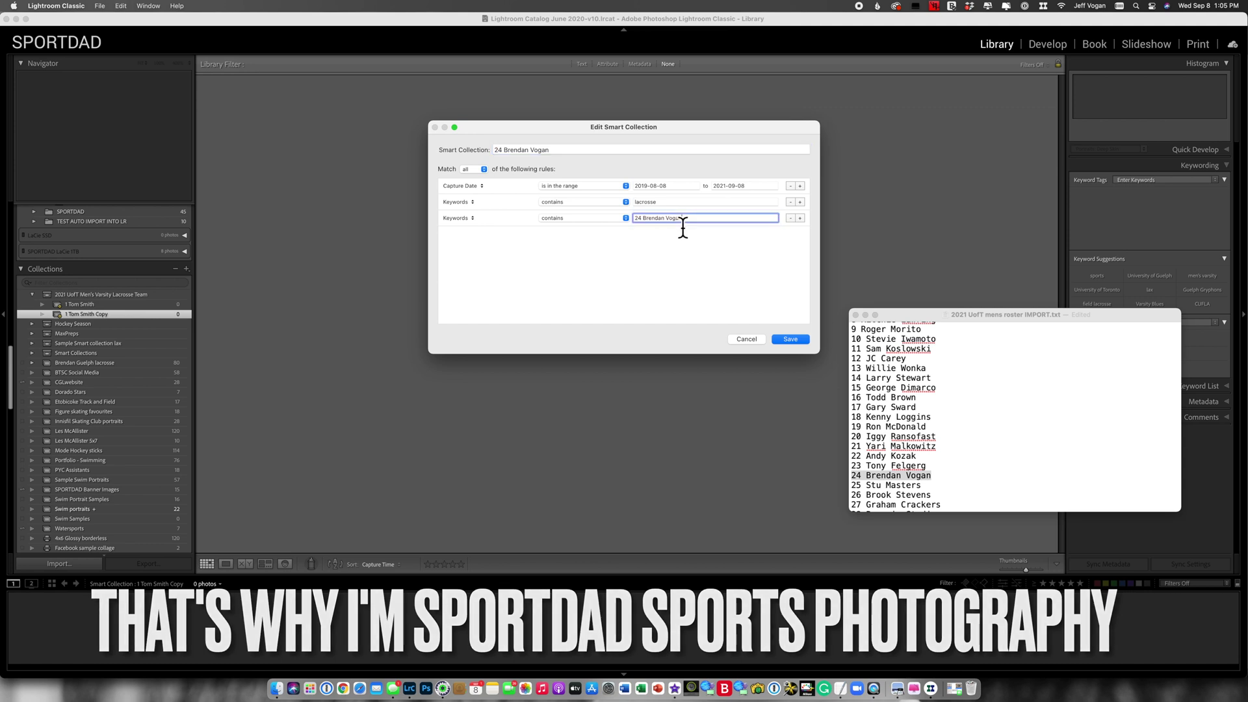
{"action": "key", "text": "super+v"}
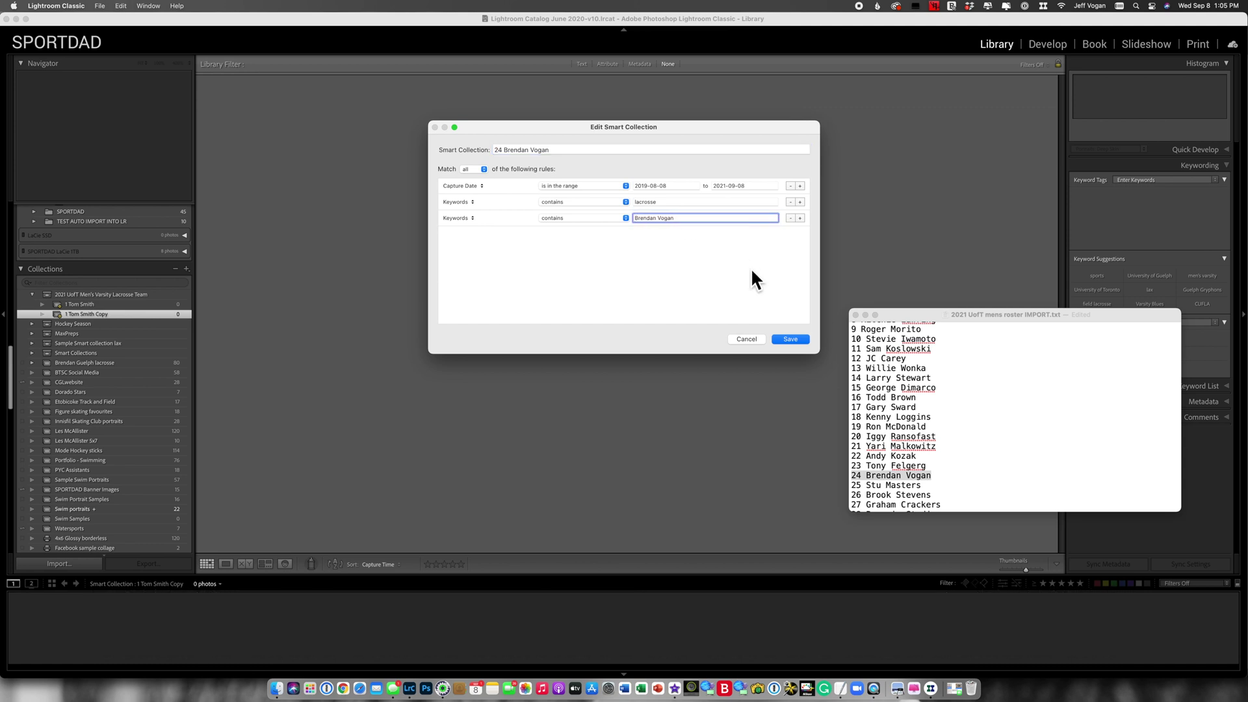
{"action": "left_click", "coordinate": [806, 342]}
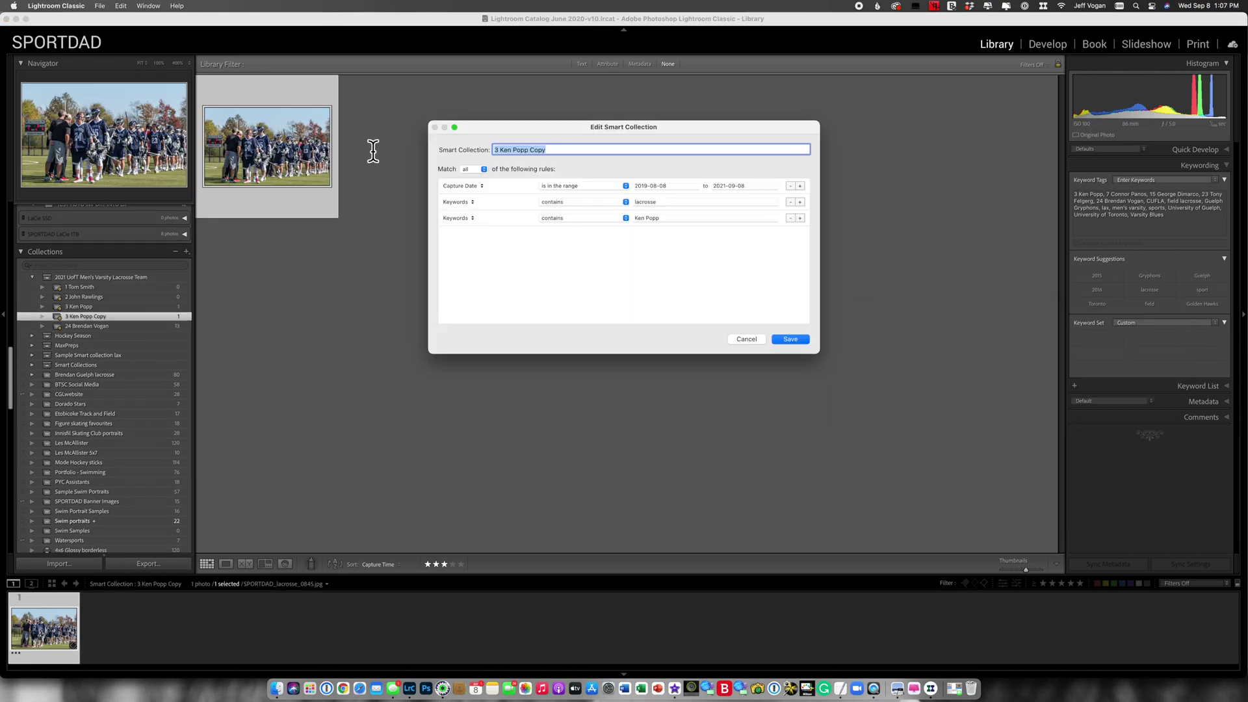
Confirm the last edit, completing smart collections for jerseys 1–28
{"action": "key", "text": "Return"}
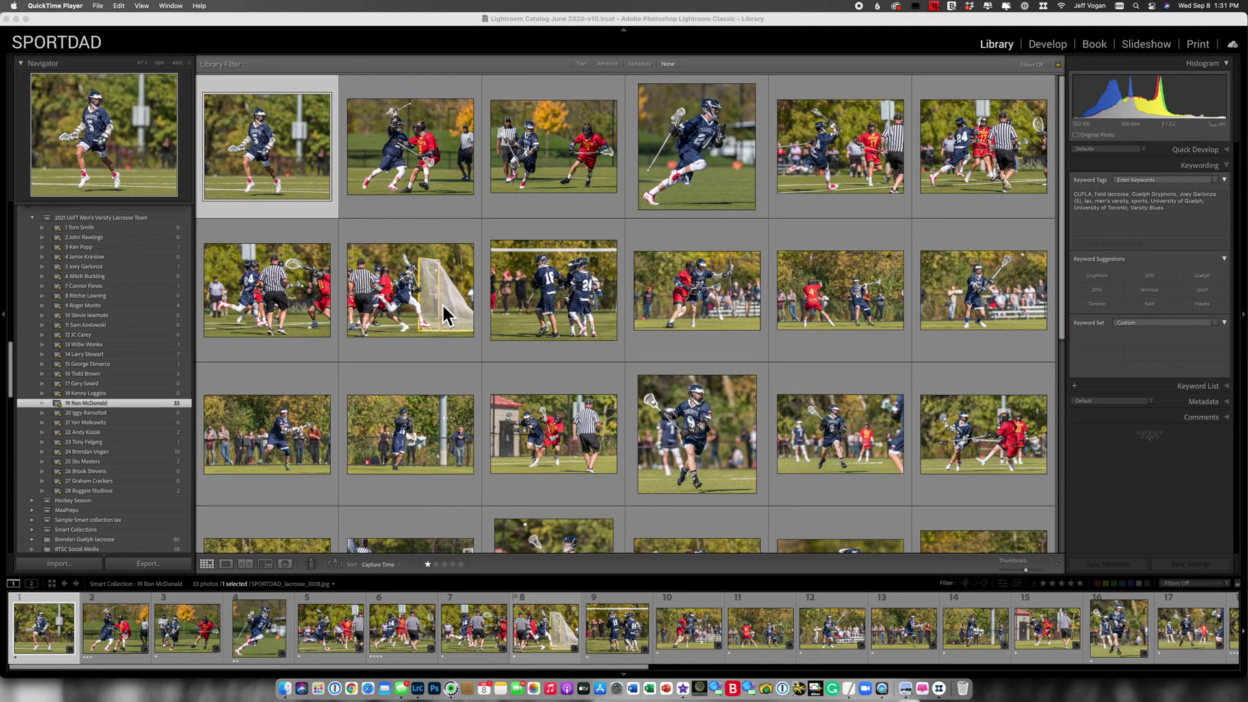
Switch the jersey 19 collection's player keyword rule to 'contains all' and save
{"action": "double_click", "coordinate": [145, 404]}
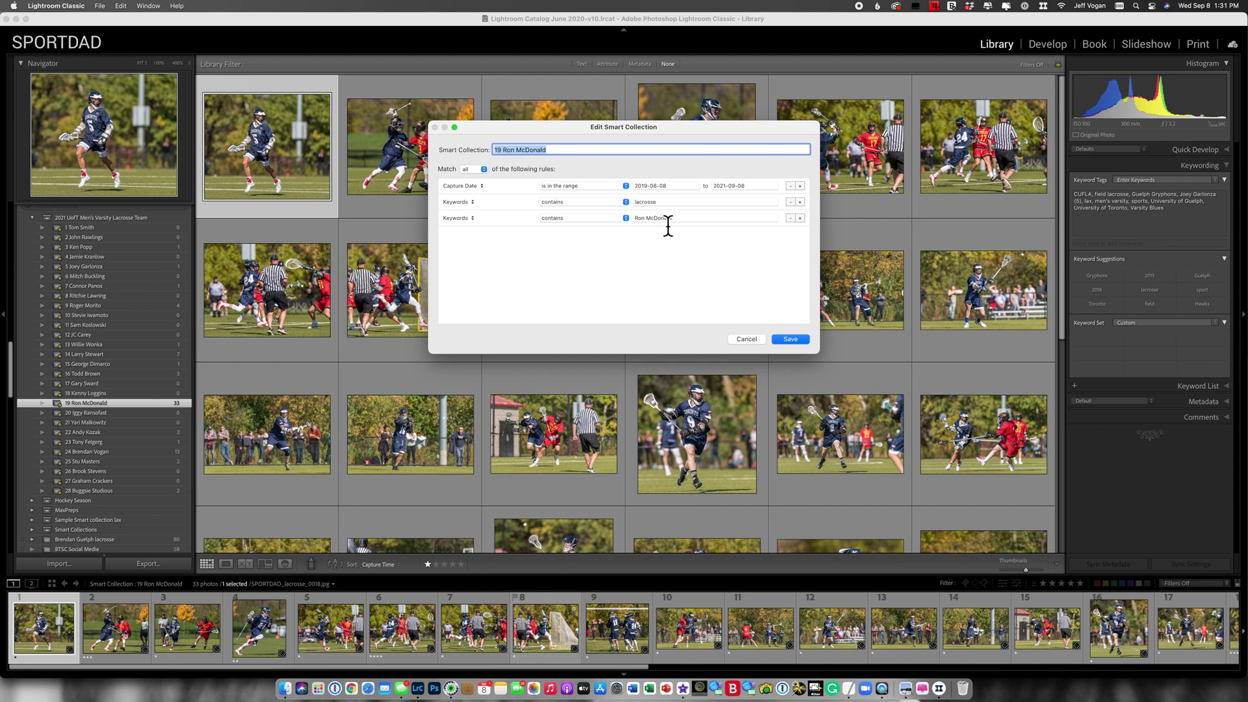
{"action": "left_click", "coordinate": [628, 220]}
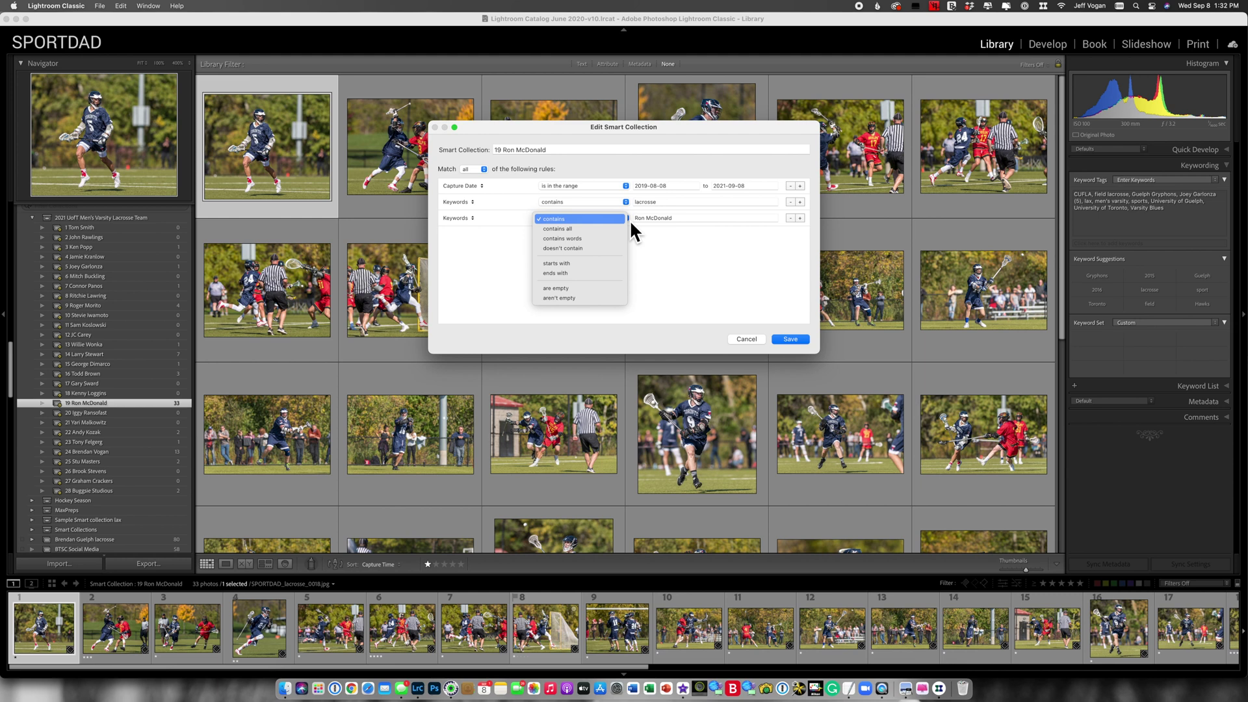
{"action": "left_click", "coordinate": [616, 229]}
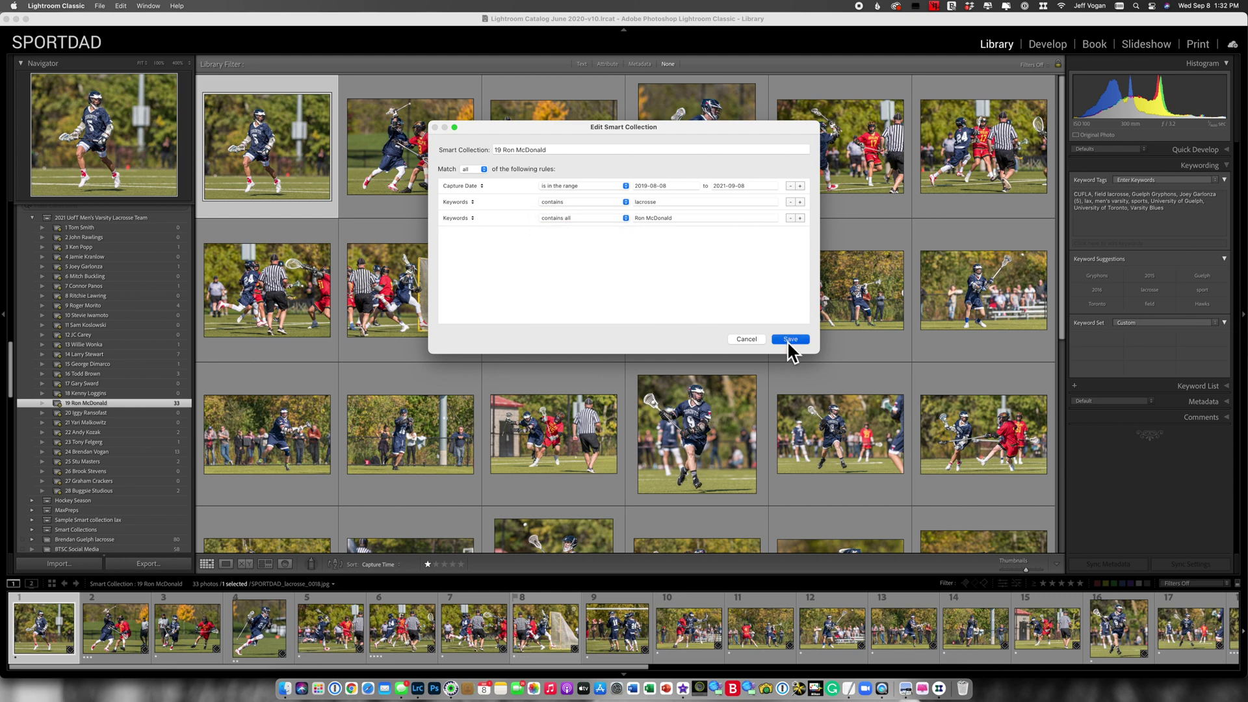
{"action": "left_click", "coordinate": [788, 343]}
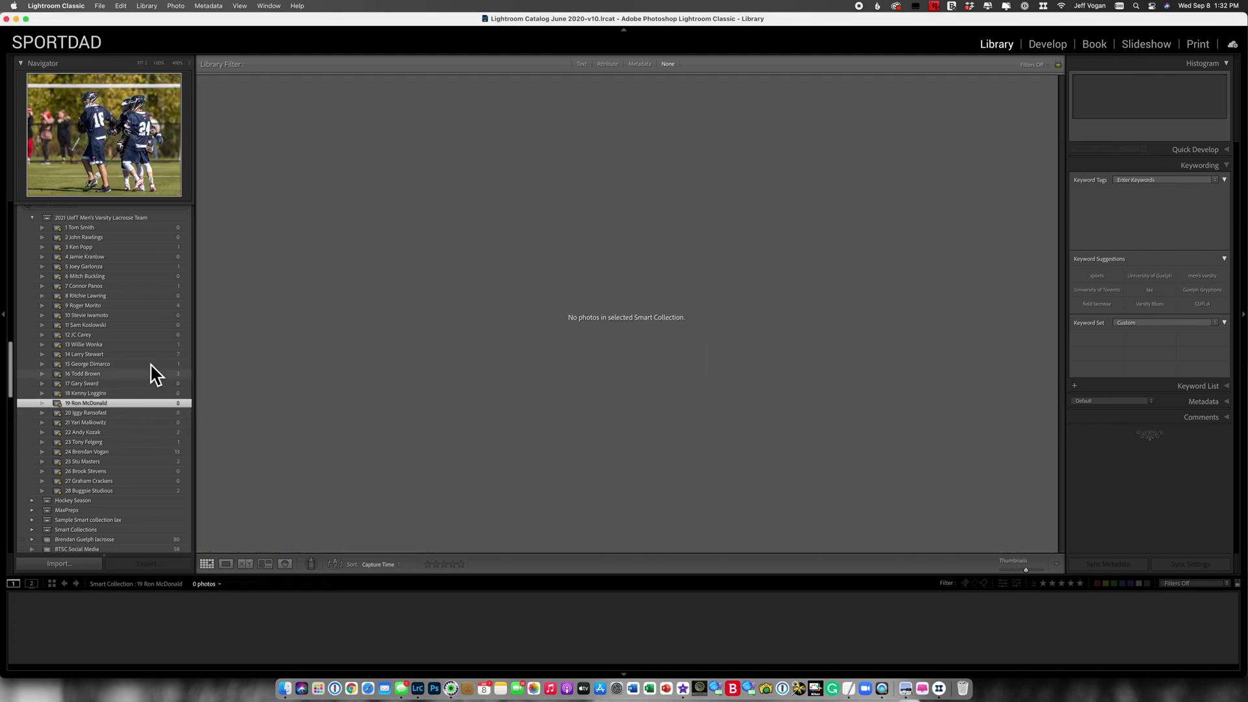
Browse the jersey 3, 24, 22, 14 and 12 player collections in turn
{"action": "scroll", "coordinate": [164, 257], "scroll_direction": "up", "scroll_amount": 1}
{"action": "left_click", "coordinate": [160, 252]}
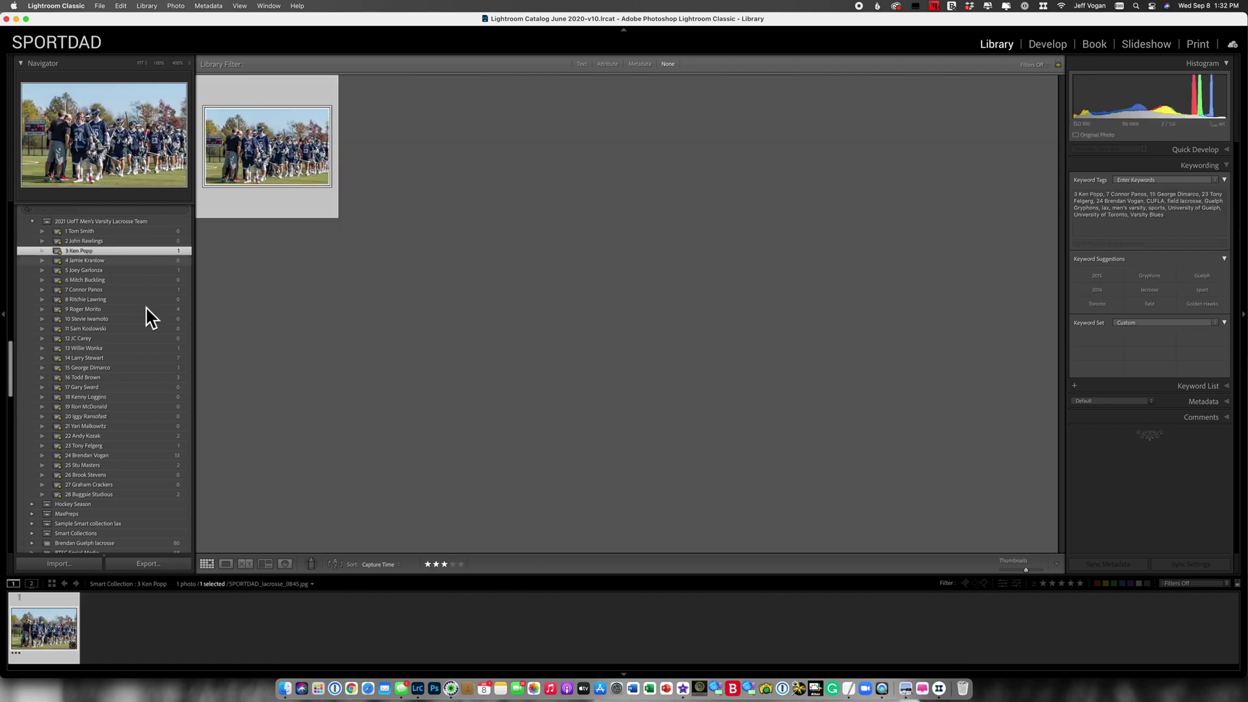
{"action": "left_click", "coordinate": [156, 456]}
{"action": "left_click", "coordinate": [154, 437]}
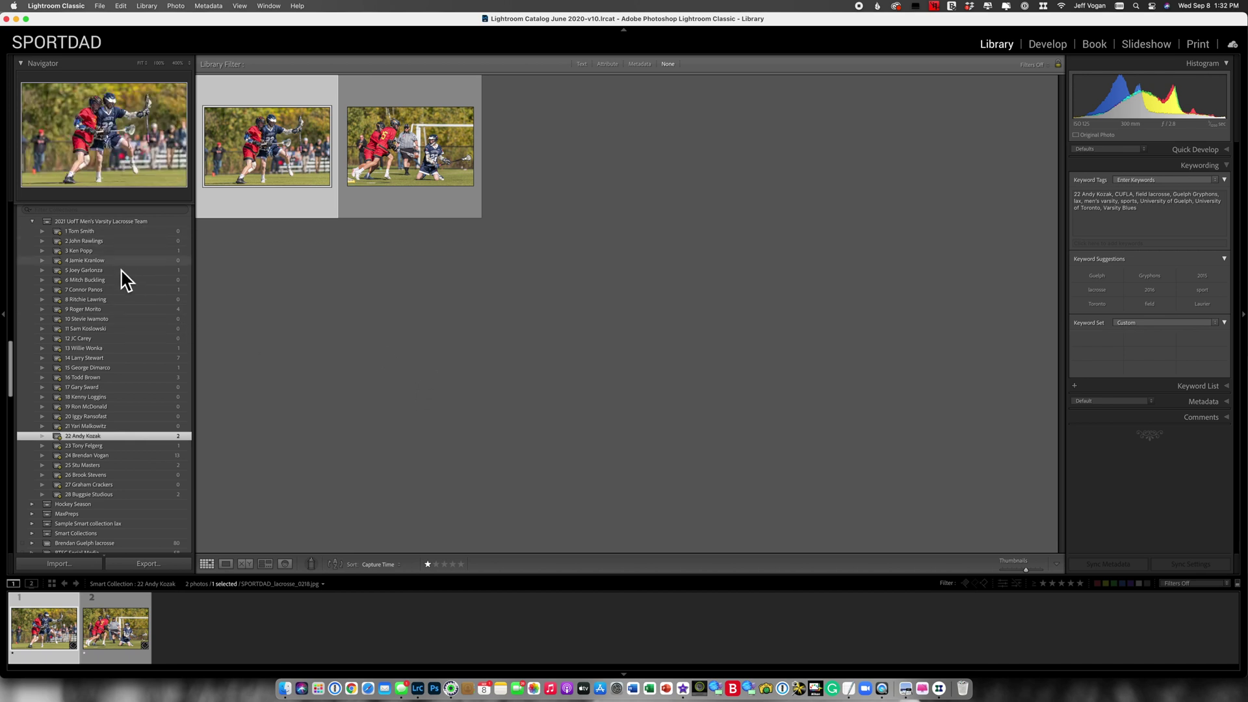
{"action": "left_click", "coordinate": [142, 358]}
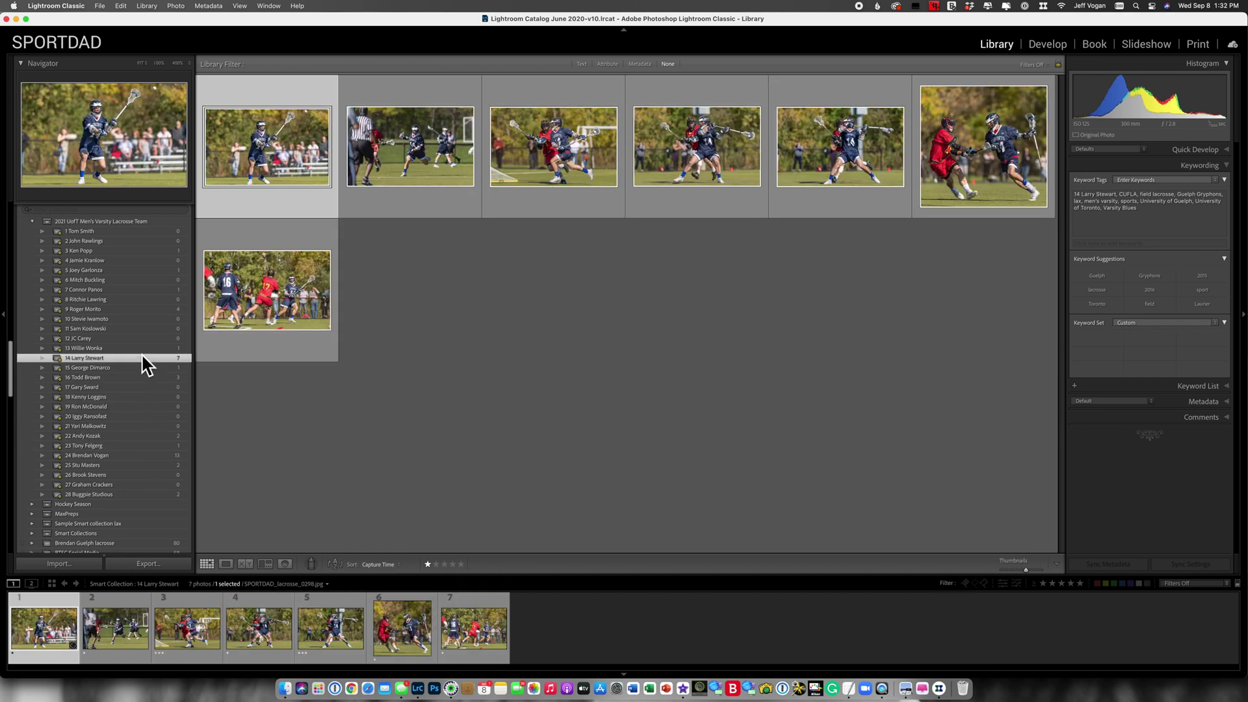
{"action": "left_click", "coordinate": [142, 342]}
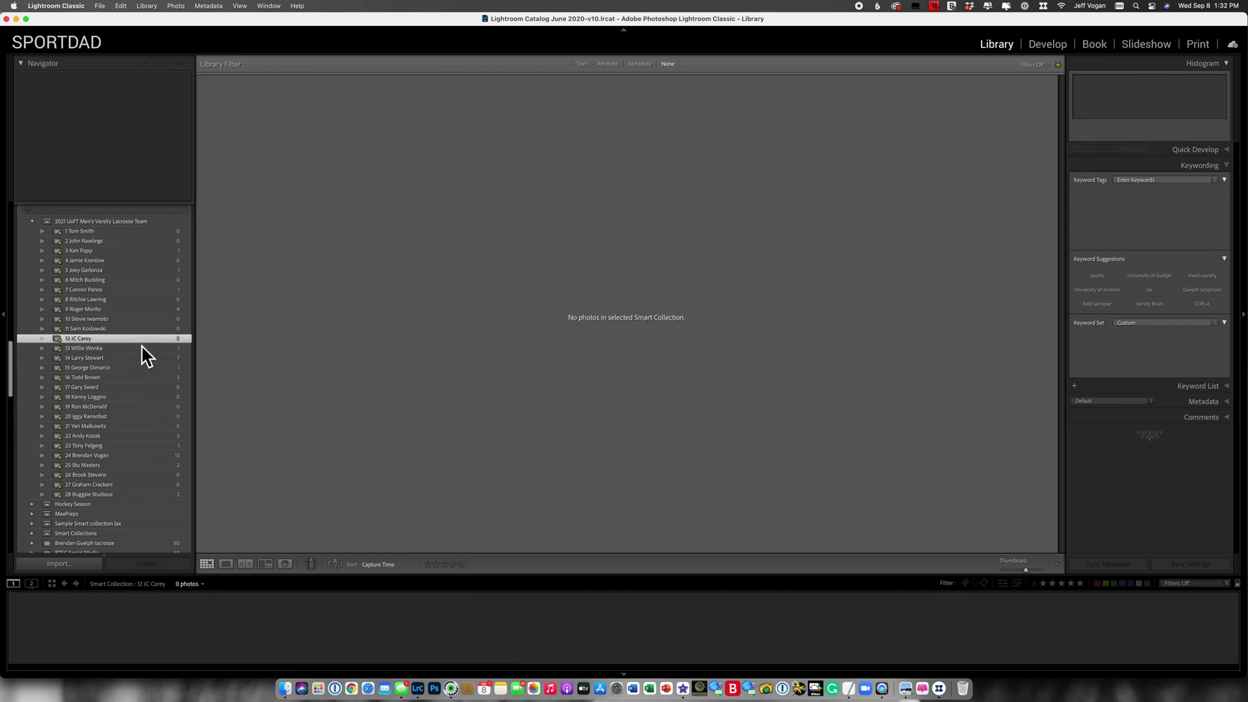